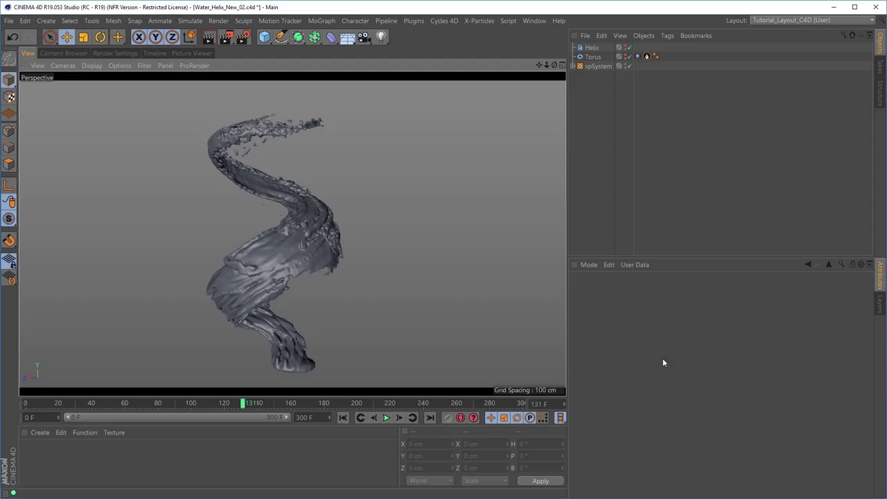
Expand the xpSystem hierarchy and its Emitters folder, and disable the xpOVDBMesher to view the raw particles.
click(572, 66)
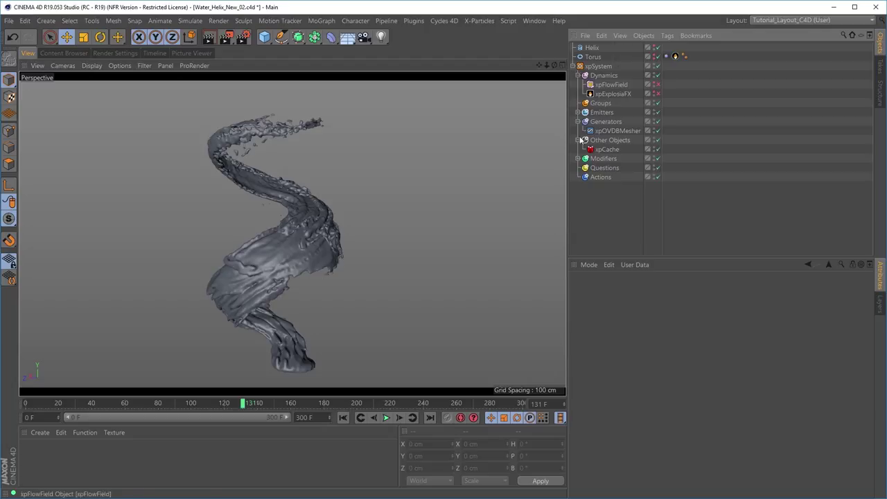
alt+drag(263, 275, 558, 184)
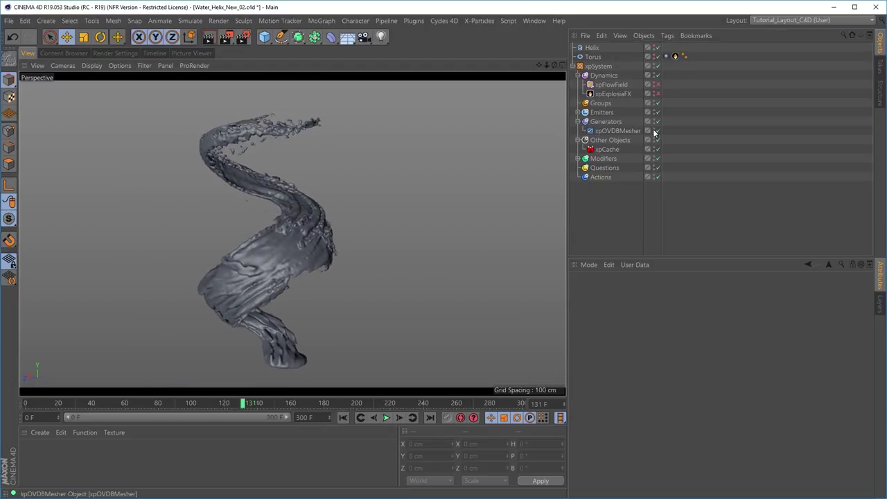
click(577, 112)
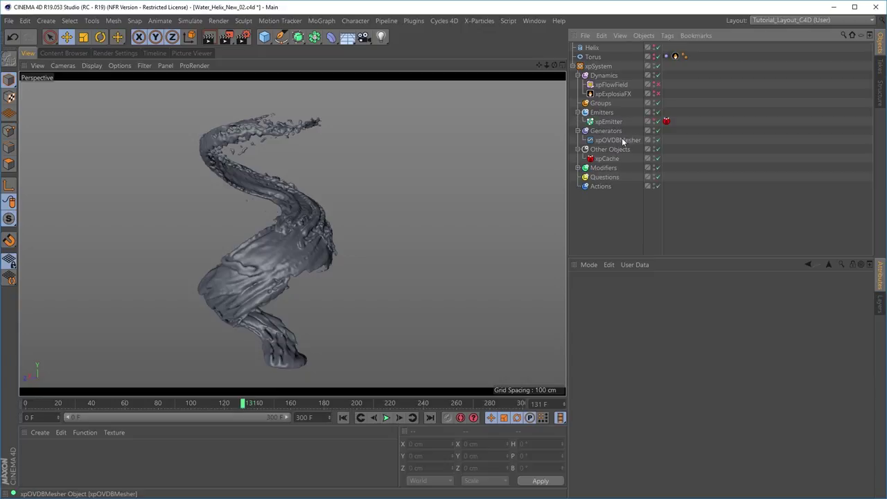
click(658, 140)
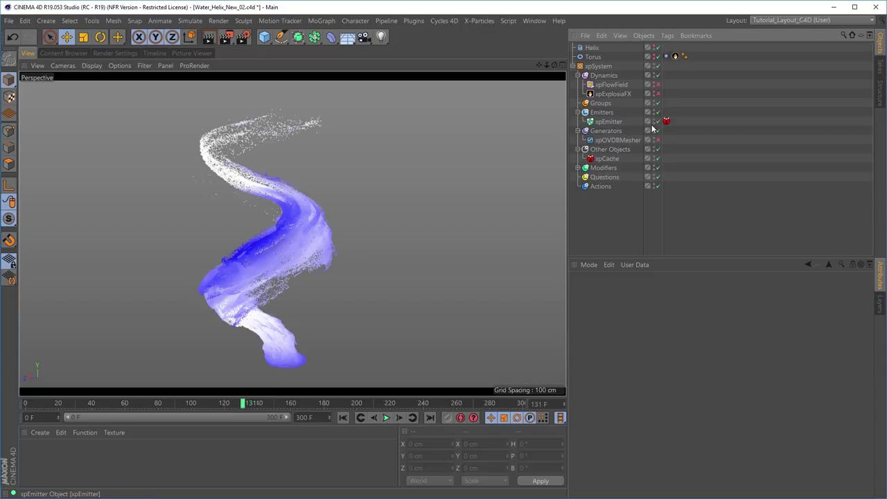
alt+drag(266, 261, 290, 281)
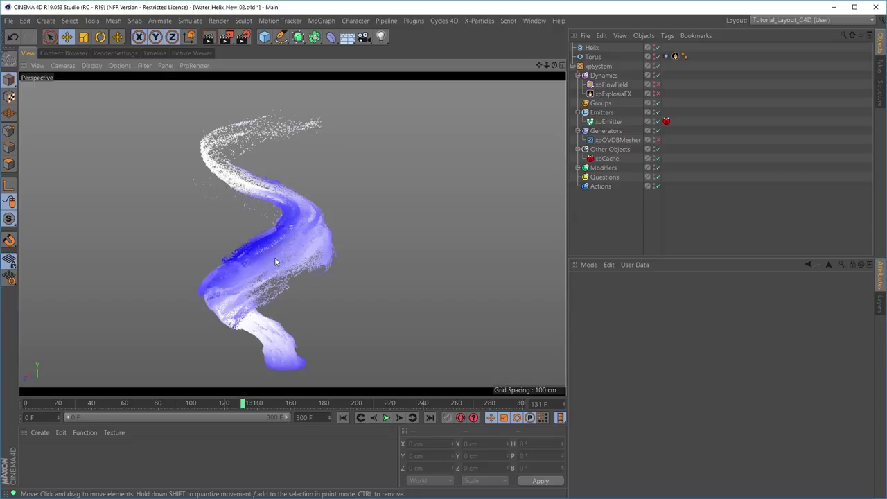
Examine the settings of the xpExplosiaFX, Helix and xpFlowField objects.
click(613, 93)
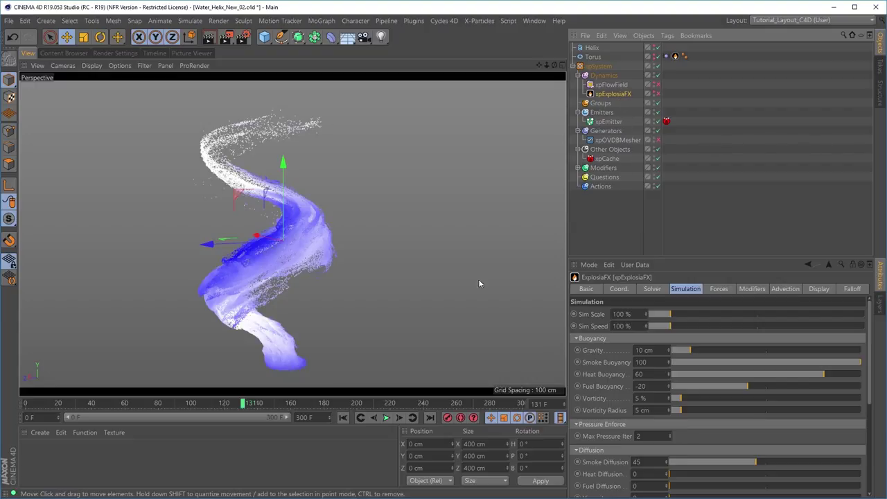
click(591, 48)
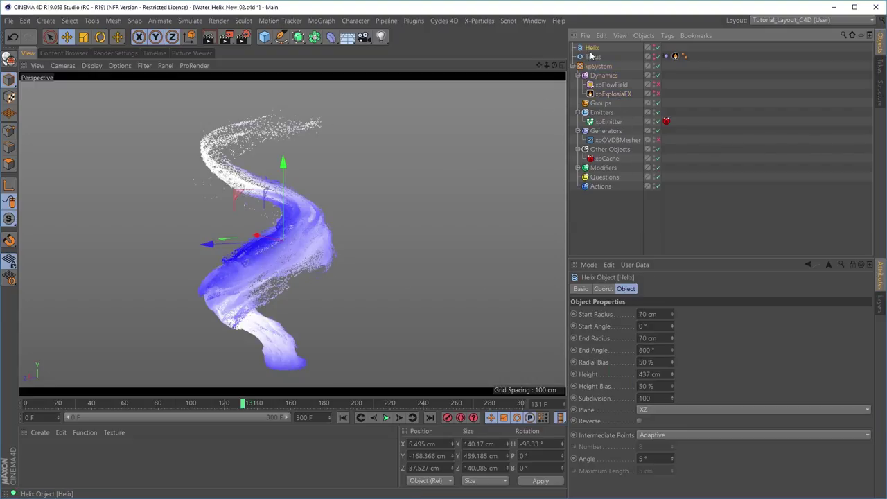
click(613, 85)
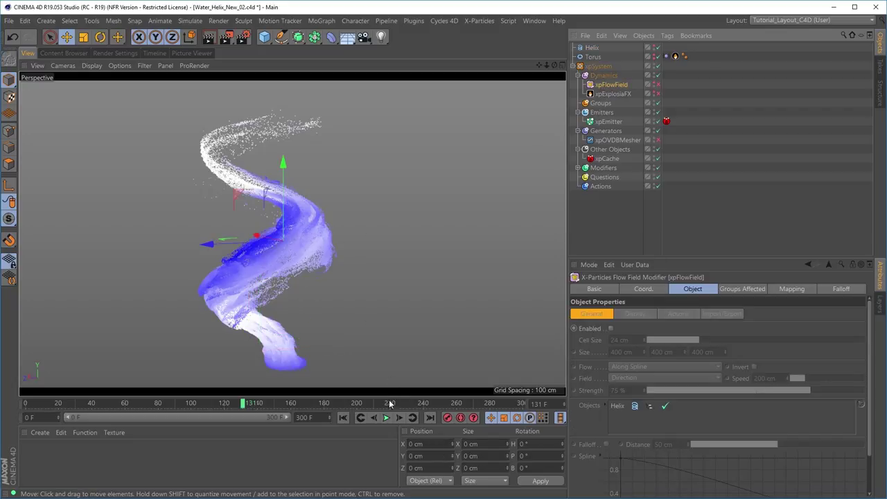
Play the cached particle simulation from the first frame, stop it and return to frame 0.
click(342, 417)
click(386, 418)
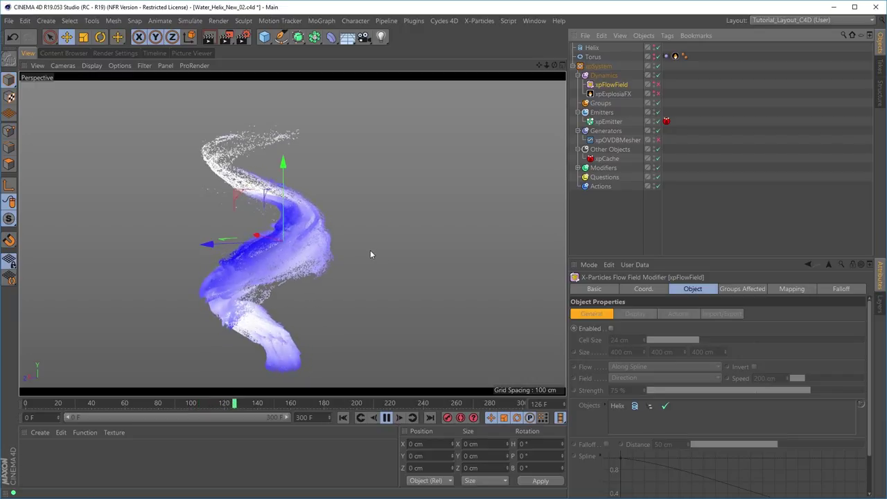
alt+drag(315, 255, 326, 284)
click(386, 419)
click(342, 417)
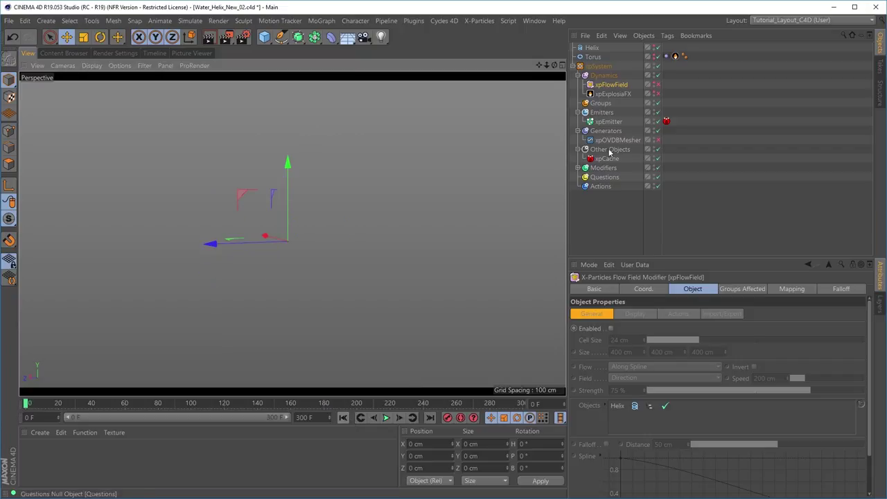
Collapse the Dynamics folder and show the meshed water at frame 164 with the xpOVDBMesher enabled again.
click(579, 74)
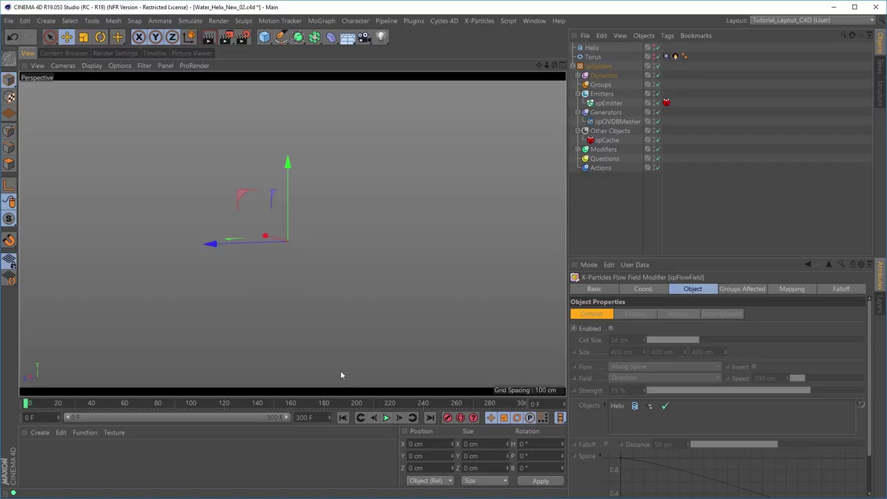
click(274, 403)
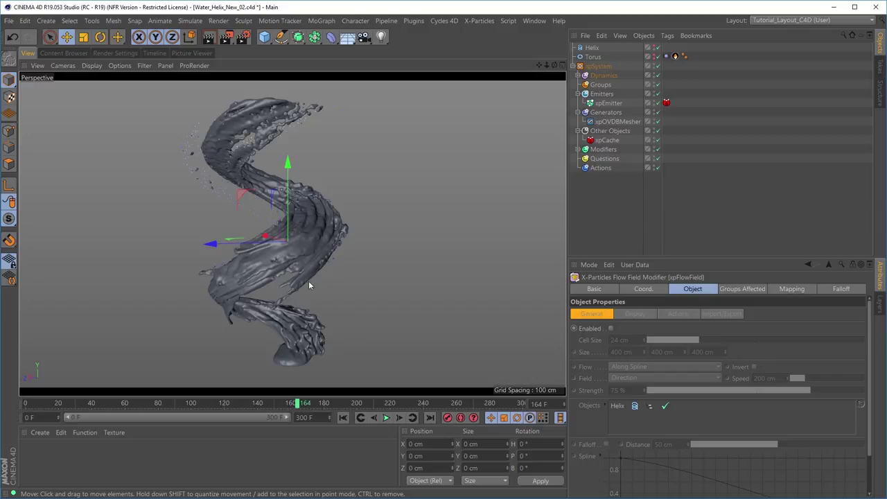
alt+drag(216, 248, 360, 262)
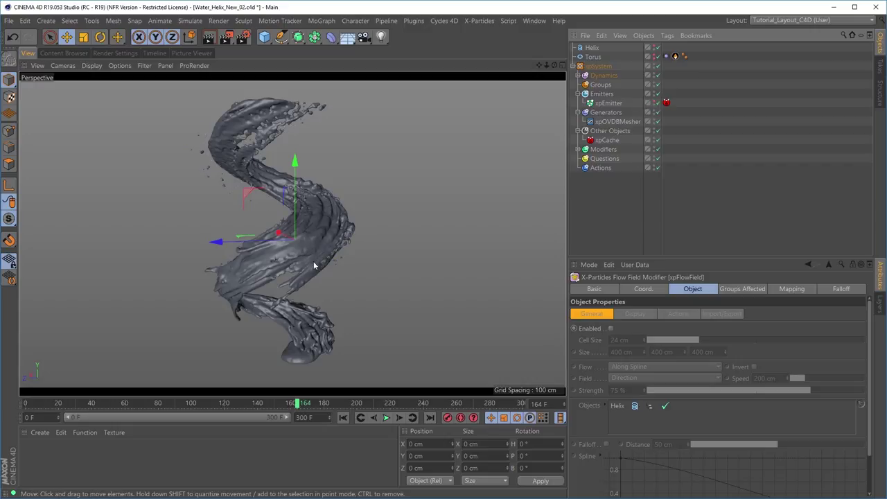
alt+drag(292, 254, 313, 246)
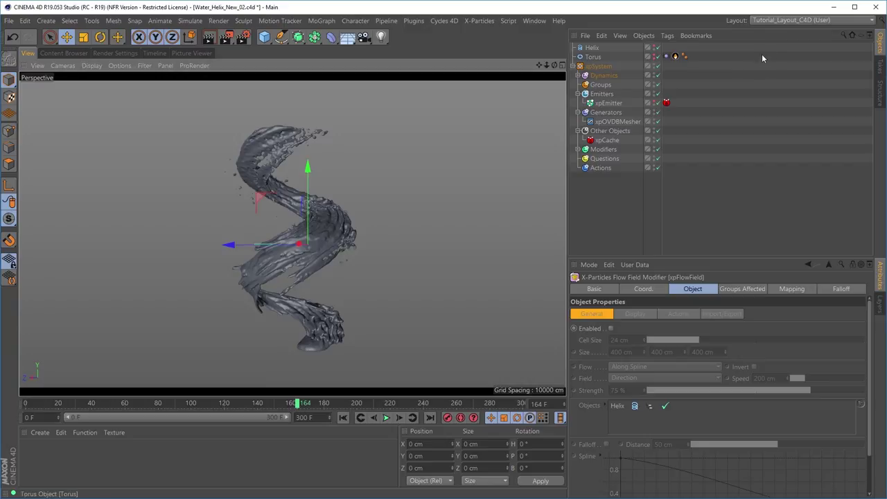
Switch the interface layout to Tutorial_Layout_Cycles4D.
click(797, 20)
click(811, 177)
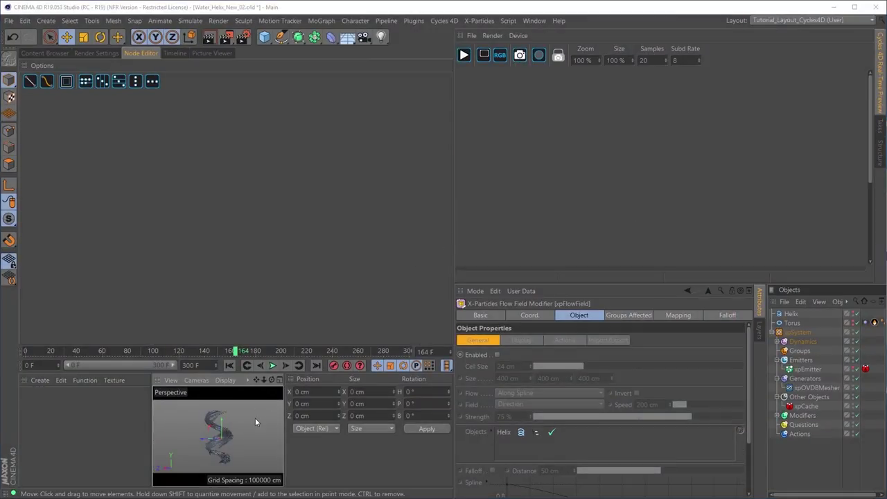
mouse_move(230, 437)
alt+mouse_down()
mouse_move(241, 442)
mouse_move(247, 429)
mouse_move(229, 436)
alt+mouse_up()
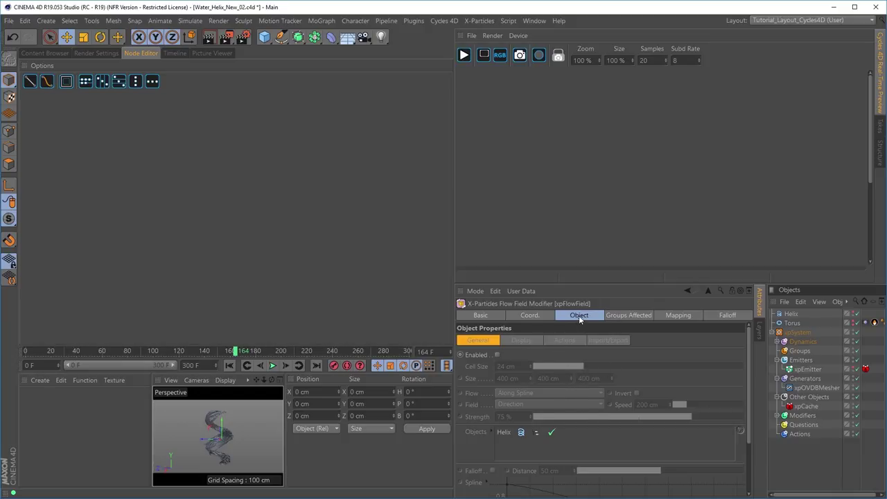
click(806, 367)
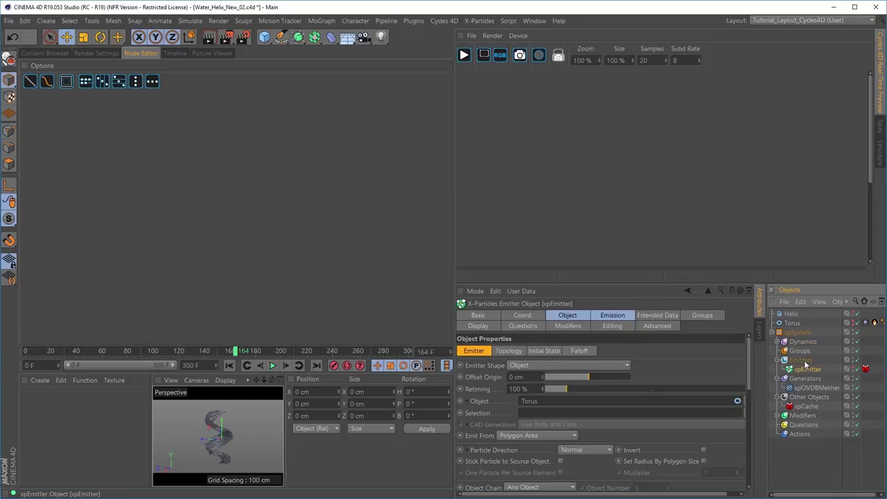
click(807, 360)
click(810, 350)
click(812, 341)
click(815, 332)
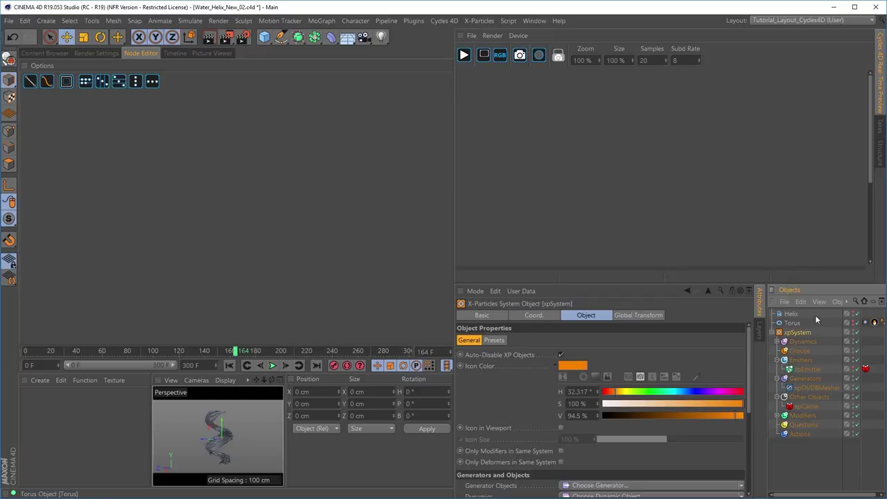
click(801, 351)
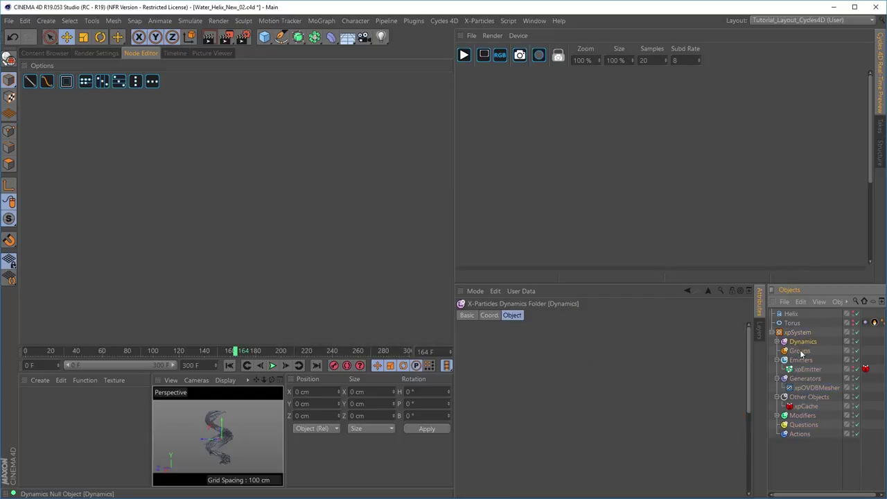
click(801, 360)
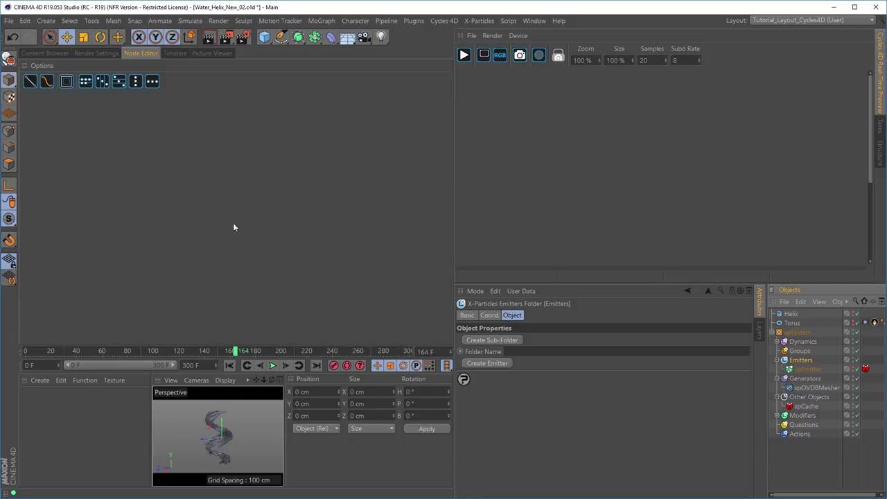
Start the Cycles 4D real-time preview and add a Cycles 4D Environment object to the scene.
click(463, 56)
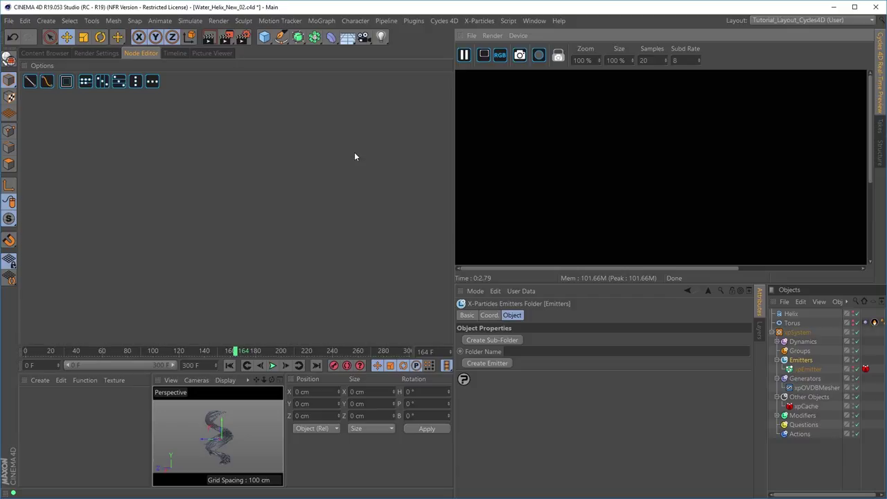
click(447, 21)
click(457, 49)
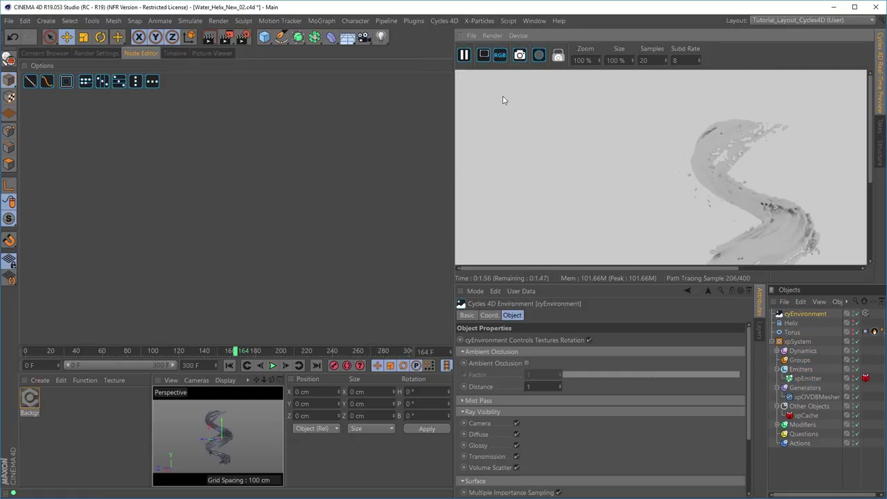
Set the real-time preview size to 50% and frame the water helix larger in the render.
click(615, 60)
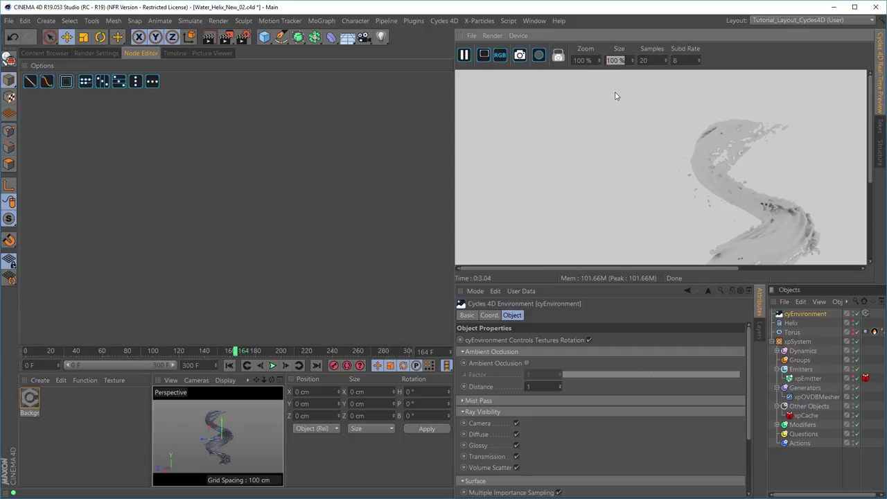
text(50)
key(Return)
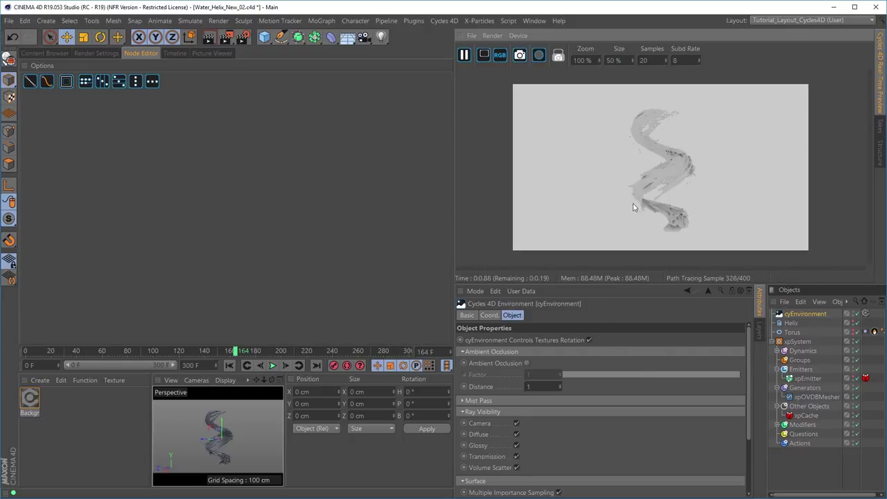
alt+drag(229, 438, 201, 449)
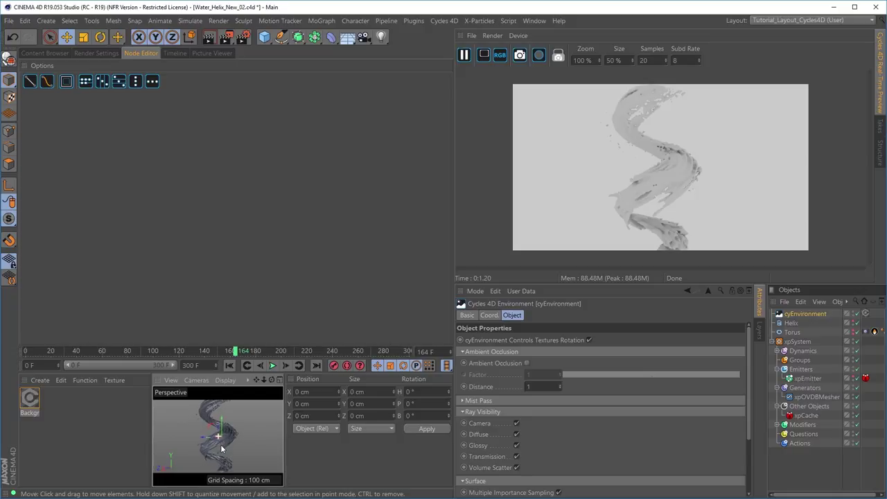
alt+drag(221, 444, 215, 435)
Open the environment's background material in the node editor and space its Background and Output nodes apart.
click(28, 401)
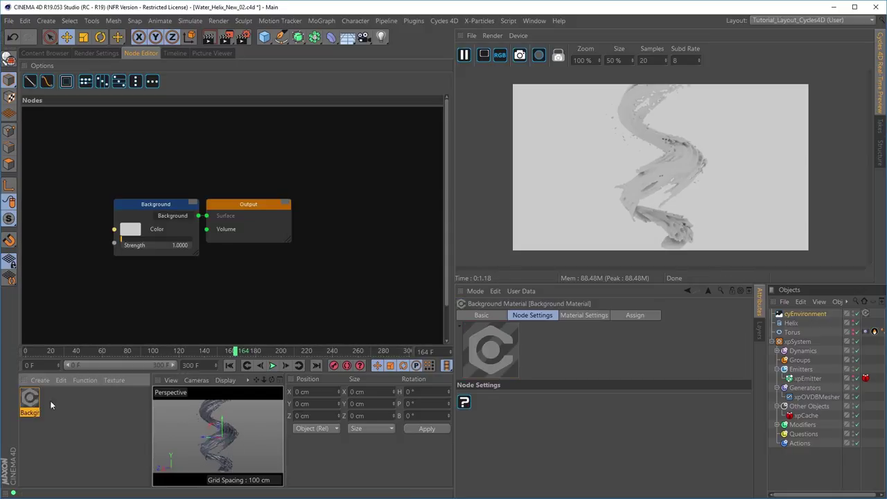
click(817, 315)
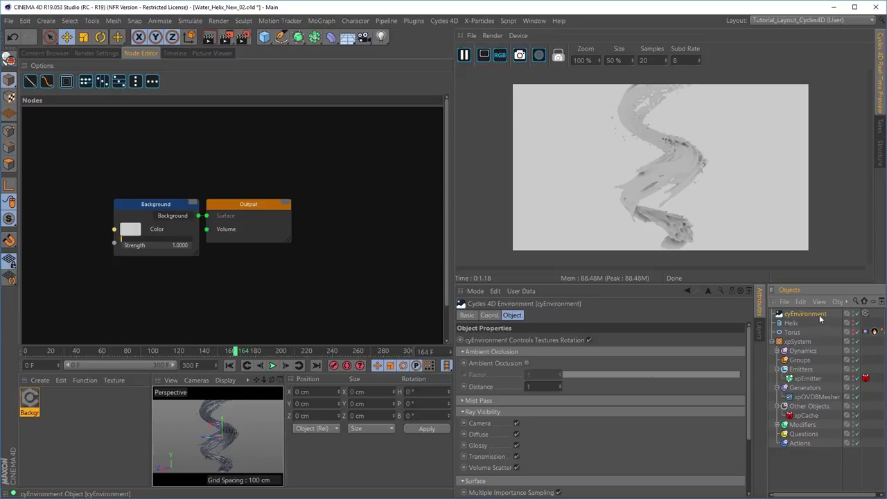
click(865, 313)
click(805, 314)
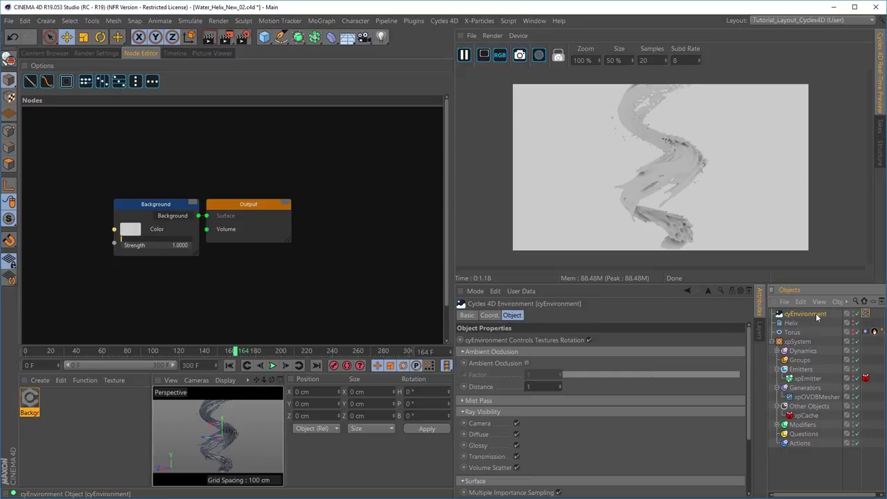
drag(246, 206, 350, 178)
drag(156, 203, 186, 171)
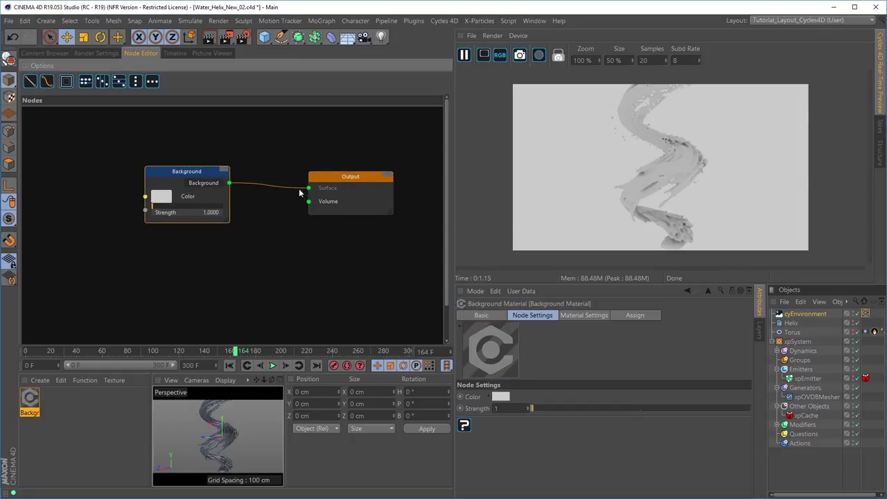
mouse_move(200, 176)
mouse_down()
mouse_move(208, 147)
mouse_move(209, 167)
mouse_move(198, 164)
mouse_up()
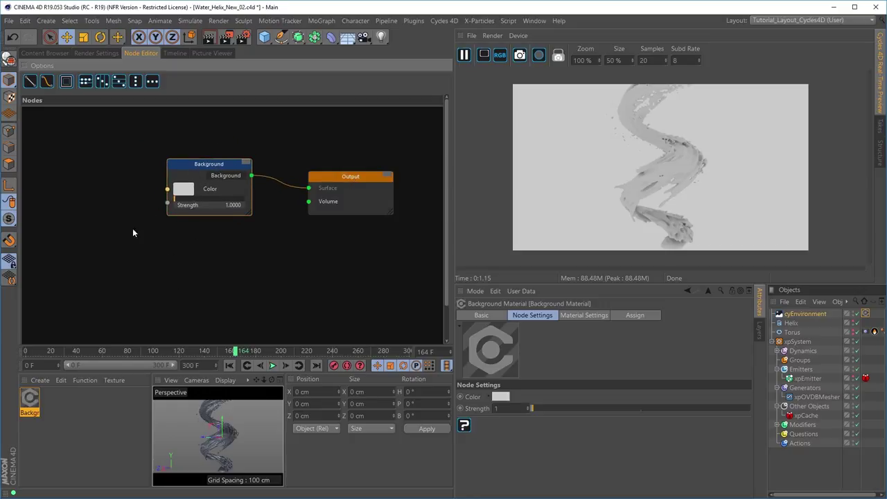
Add an Environment Texture node to the background material and connect its Color output to the Background node's Color input.
right_click(57, 183)
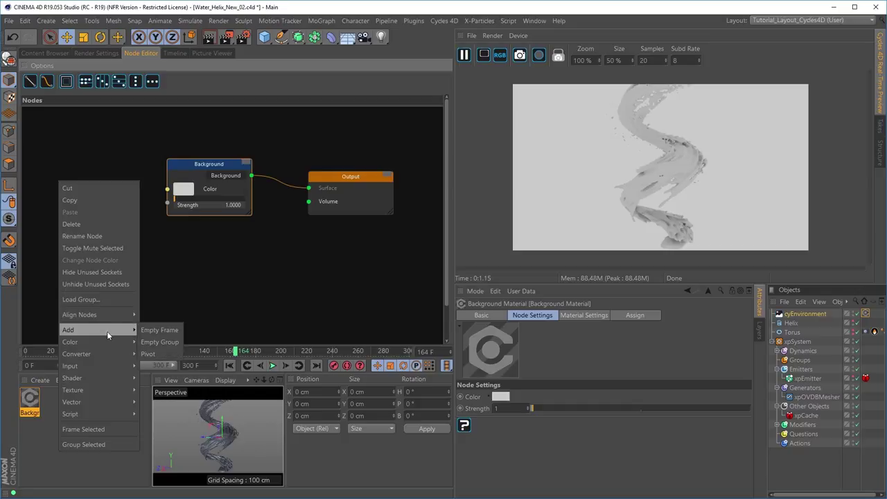
mouse_move(108, 355)
mouse_move(107, 392)
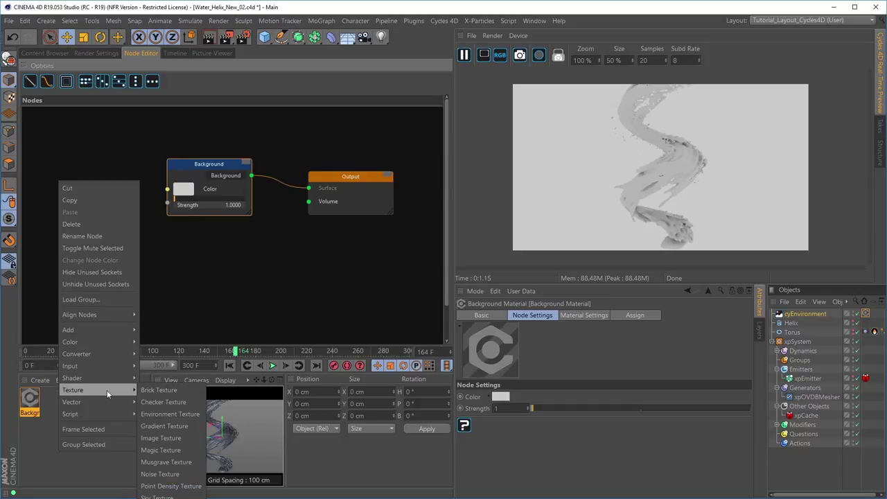
click(156, 414)
drag(100, 187, 167, 188)
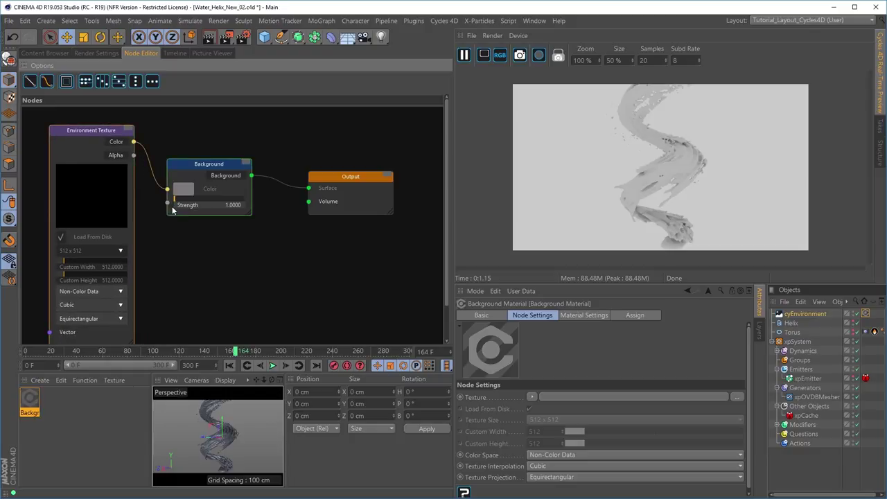
drag(109, 134, 114, 117)
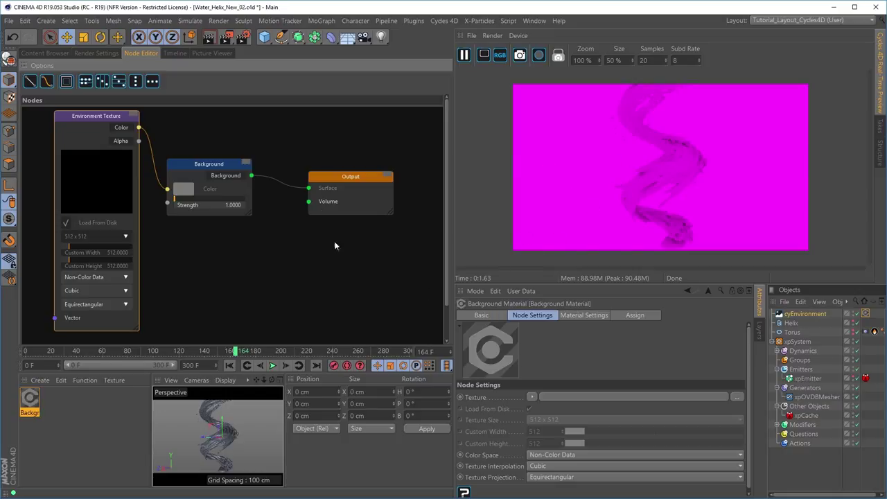
Load industrial estate.hdr from the Content Browser's HDR search results as the Environment Texture node's texture.
click(52, 54)
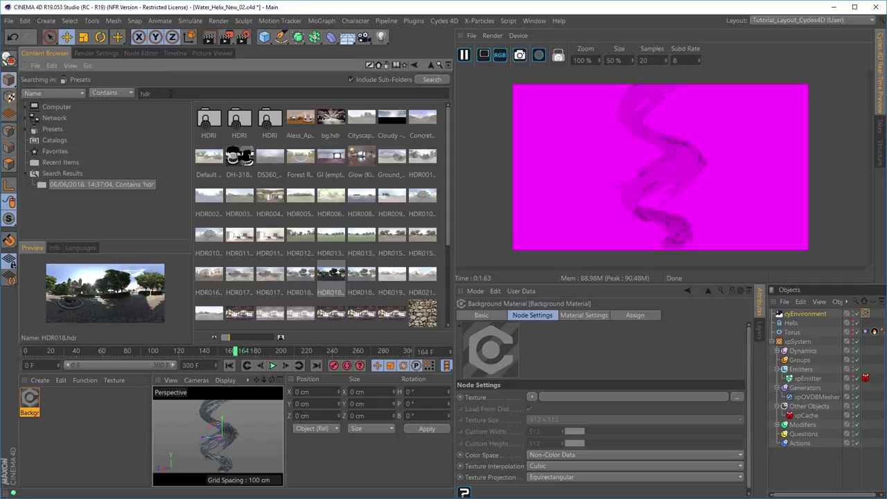
click(439, 64)
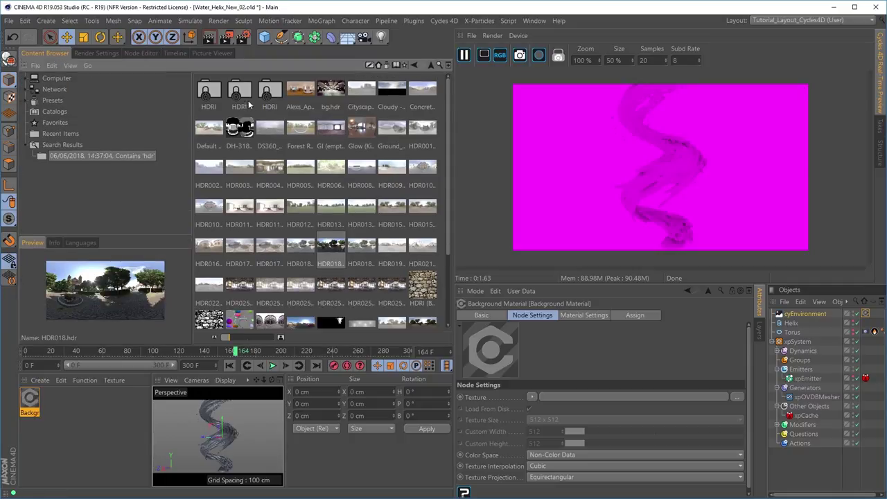
drag(447, 153, 437, 223)
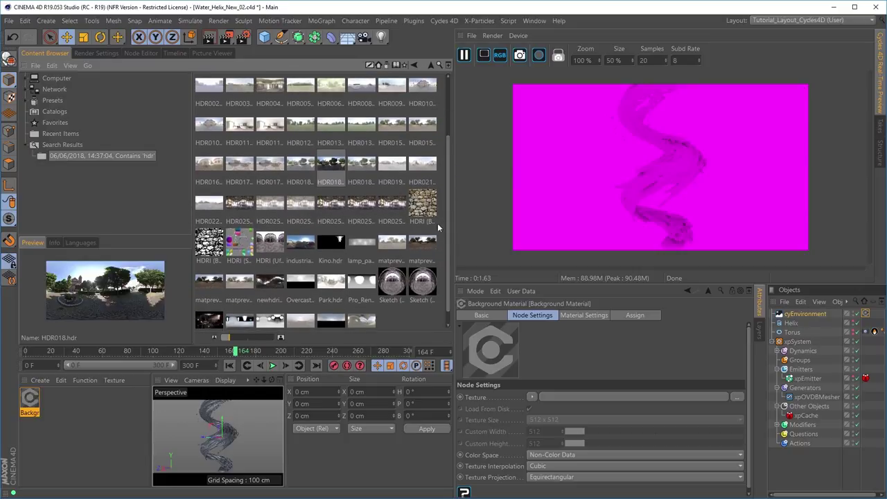
click(301, 251)
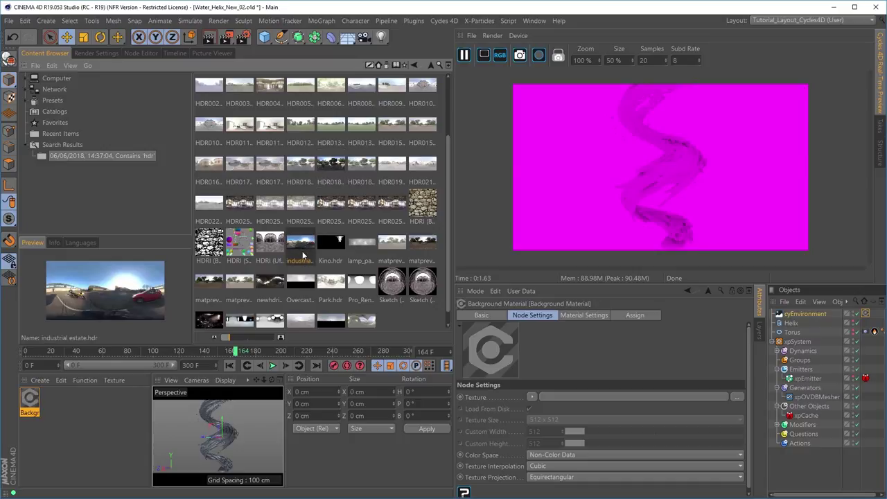
drag(365, 262, 623, 399)
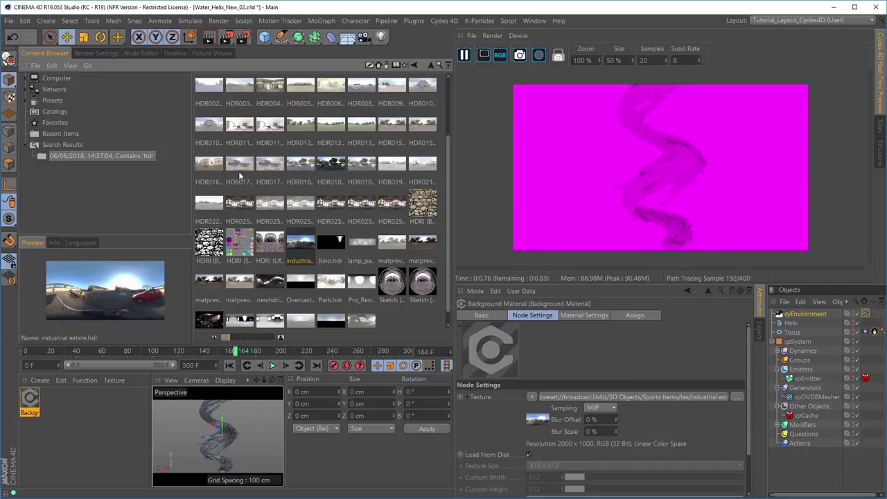
Turn off Load From Disk on the Environment Texture node and restart the real-time preview.
click(143, 52)
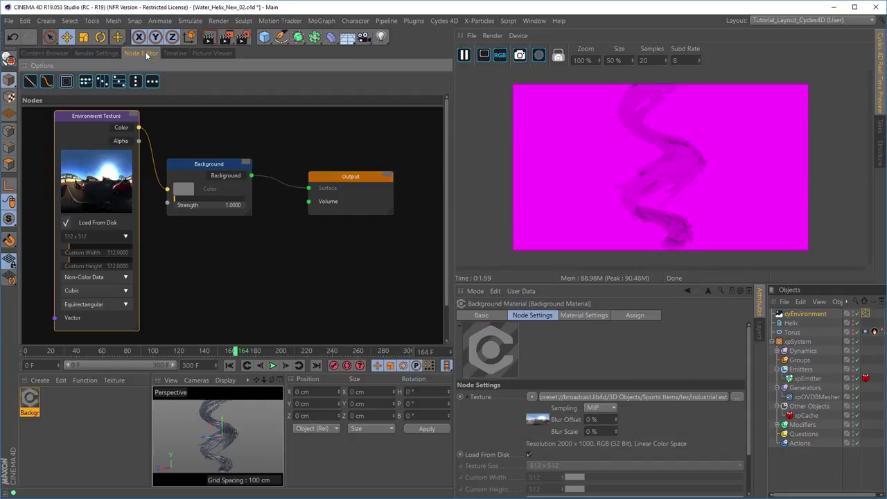
click(66, 223)
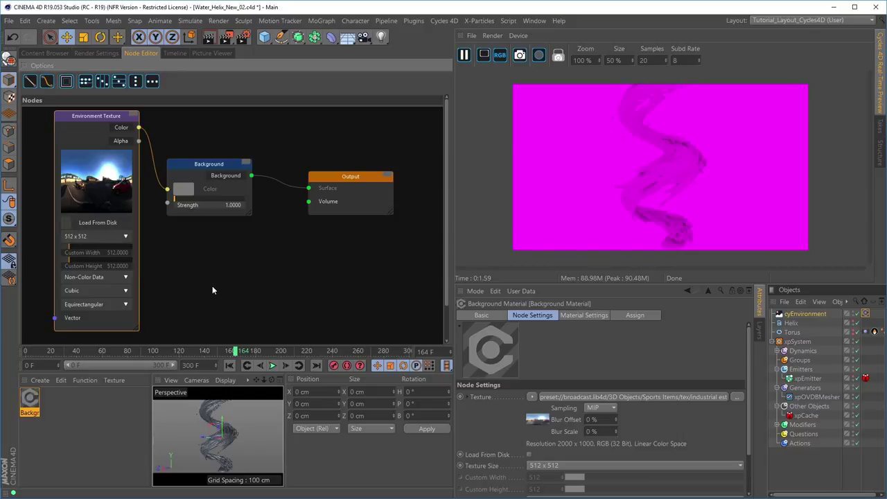
click(464, 55)
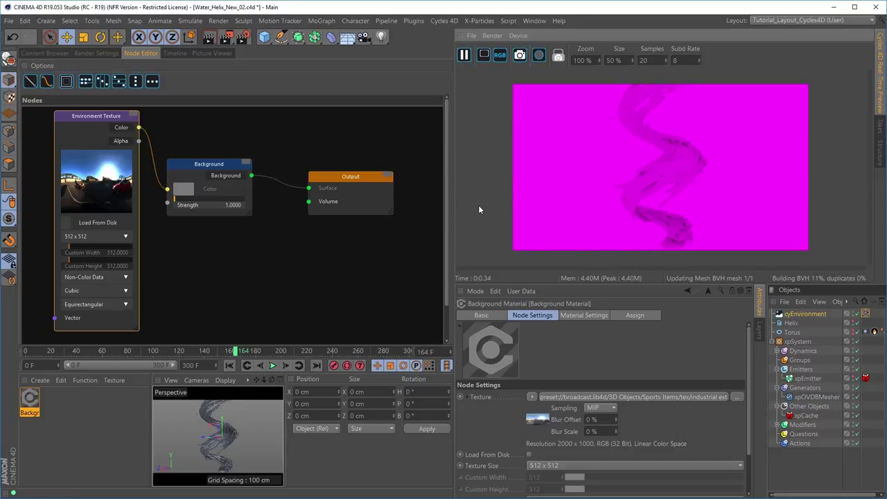
Set the real-time preview samples to 10 and check the HDR background around the helix.
double_click(643, 60)
text(10)
key(Return)
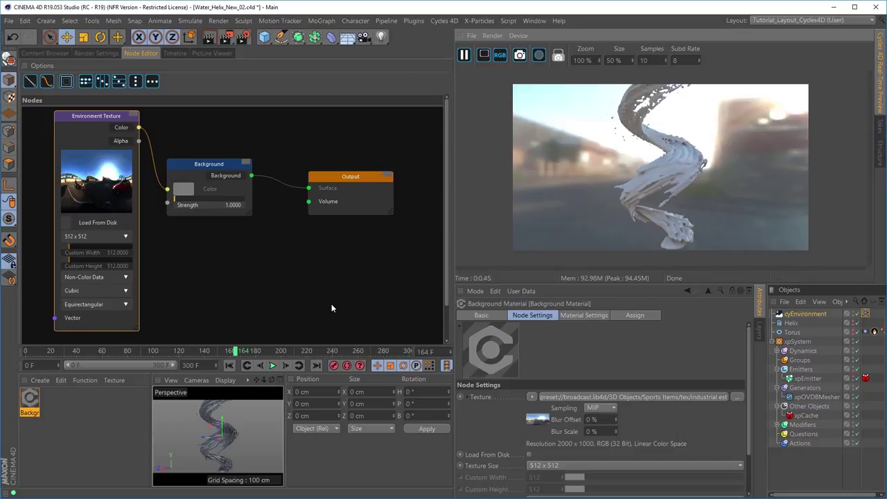
alt+drag(241, 442, 278, 447)
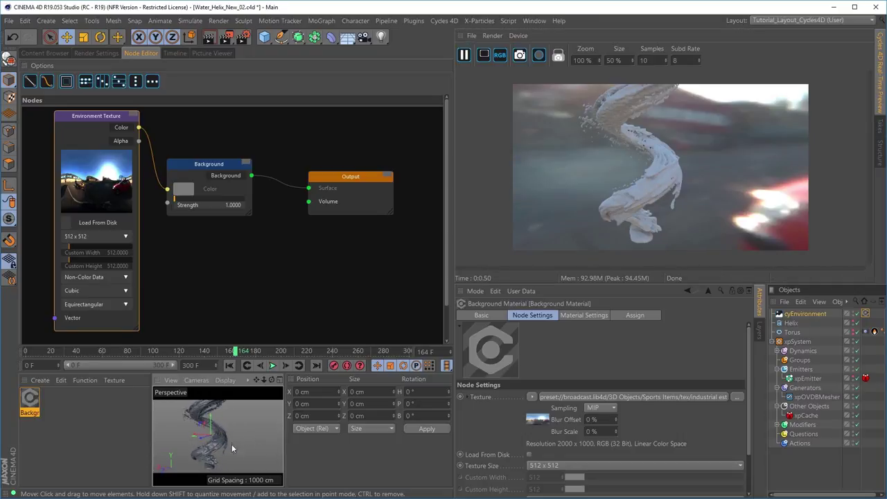
alt+drag(225, 444, 217, 468)
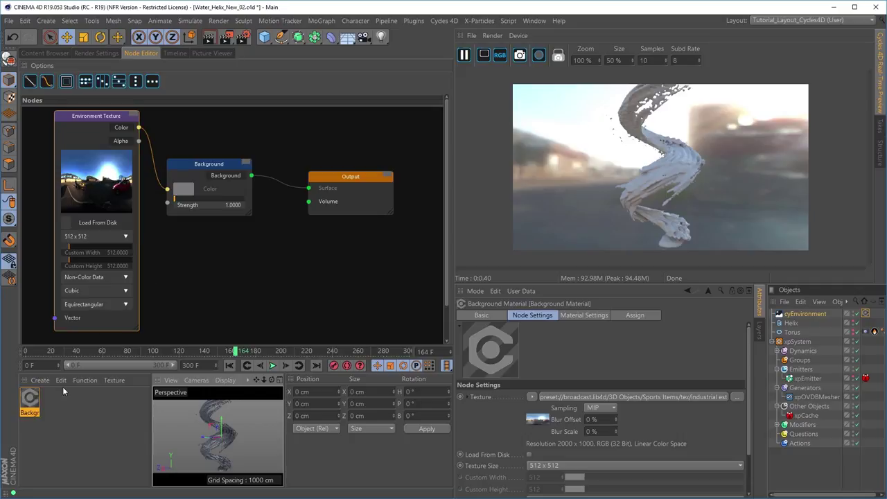
Create a Cycles 4D Glass BSDF surface material and apply it to the meshed water helix.
click(101, 428)
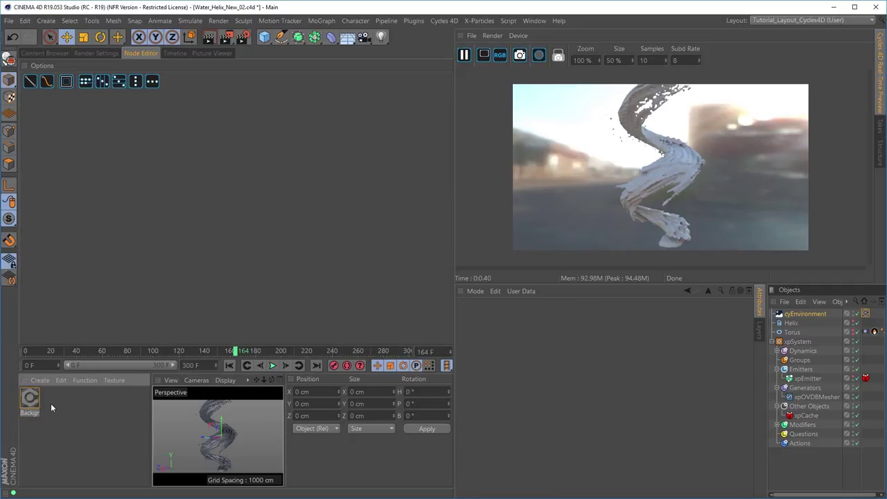
click(40, 380)
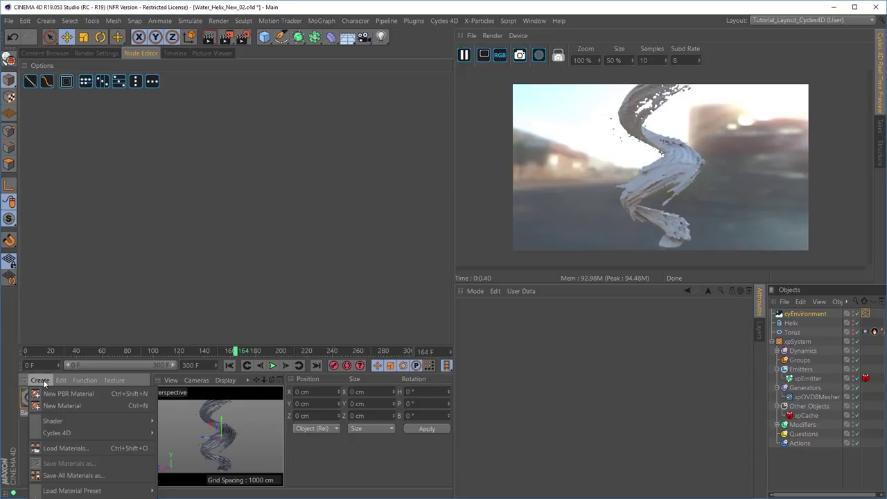
mouse_move(86, 433)
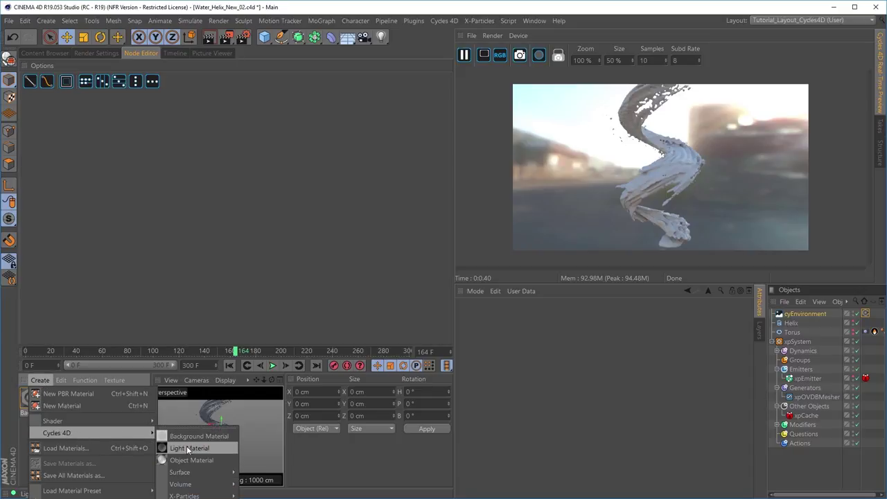
mouse_move(183, 472)
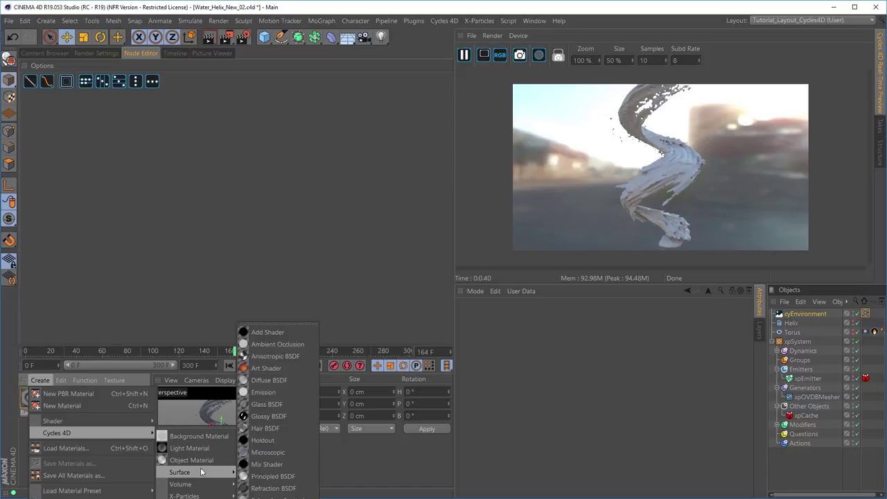
click(267, 404)
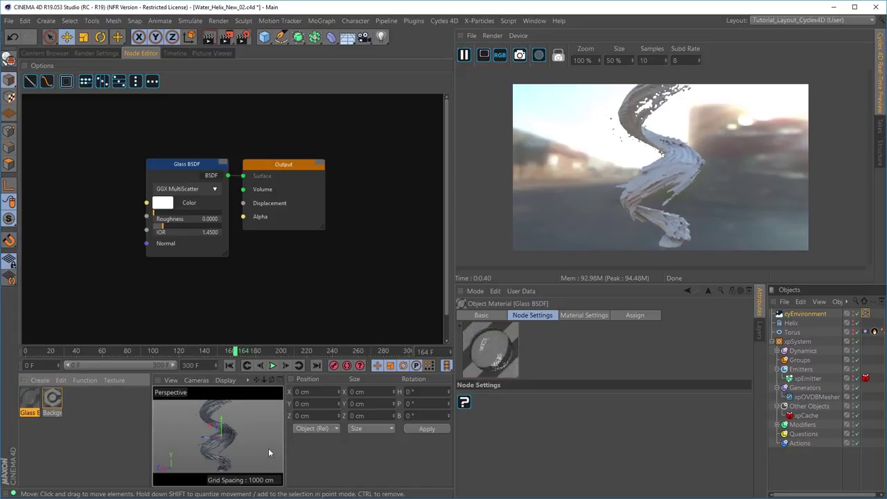
drag(36, 400, 206, 465)
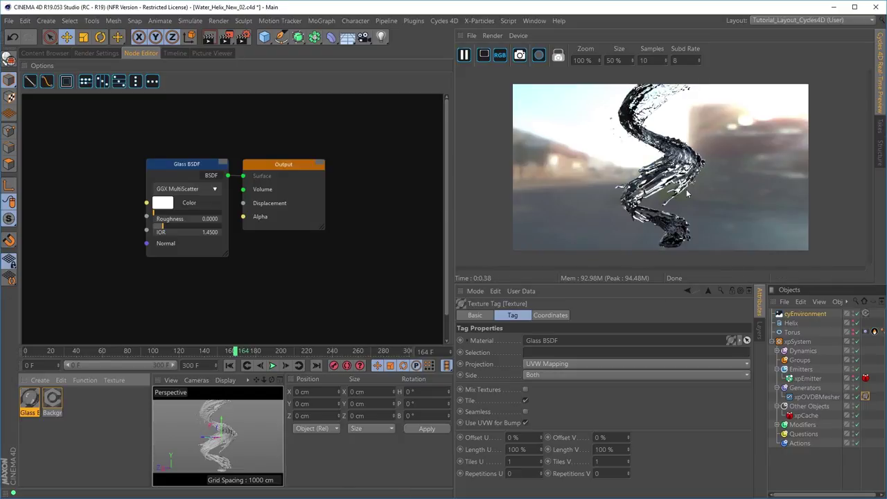
alt+drag(223, 445, 252, 448)
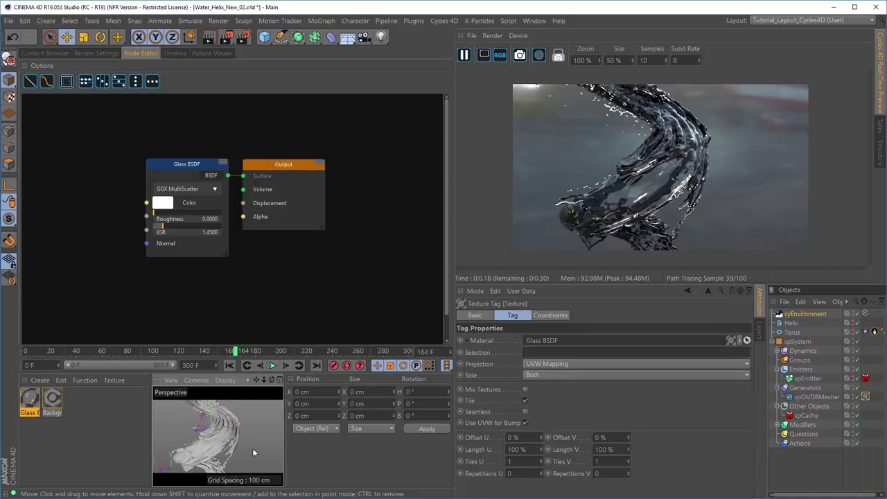
alt+drag(204, 428, 218, 440)
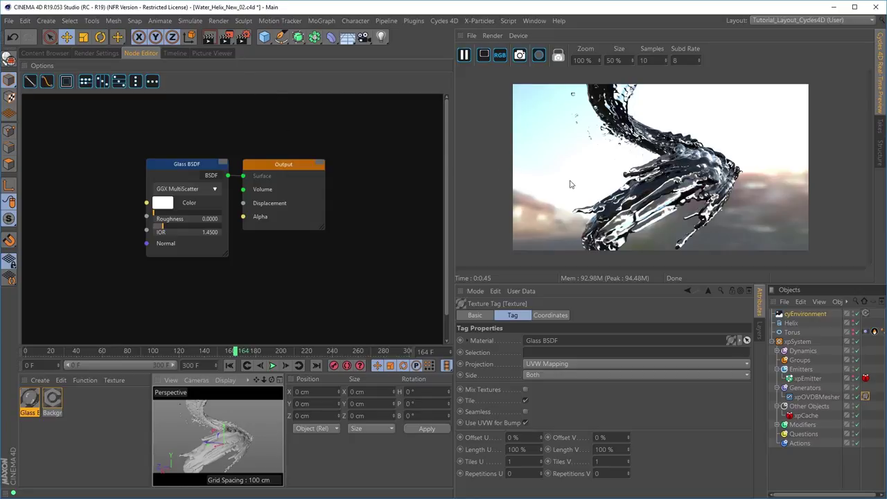
Switch the renderer to Cycles 4D, set Max Ray Bounces to 2 and restart the real-time preview.
click(98, 53)
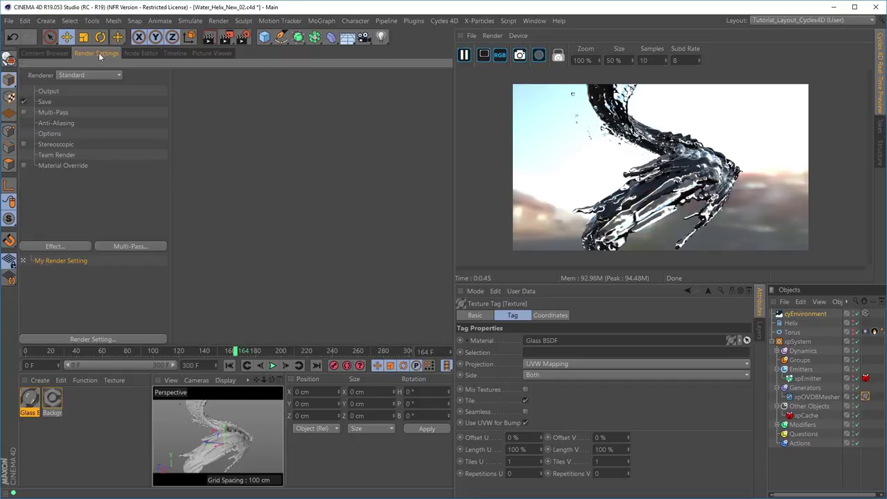
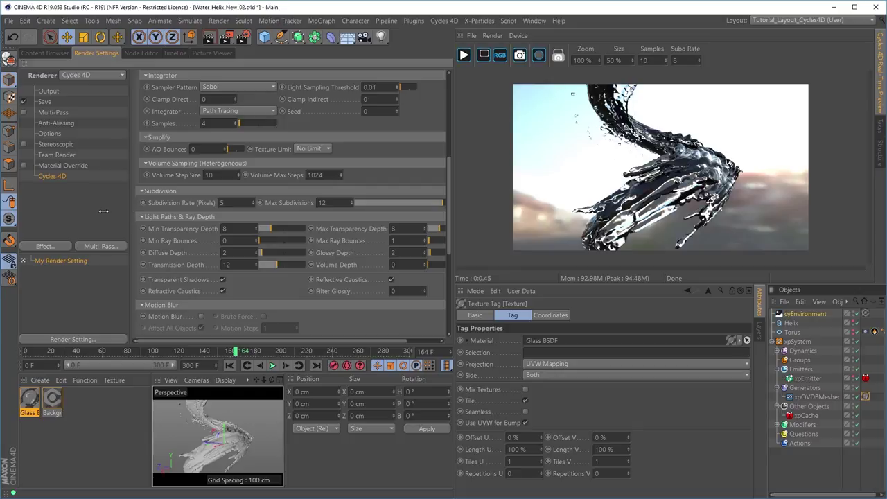
drag(454, 237, 520, 246)
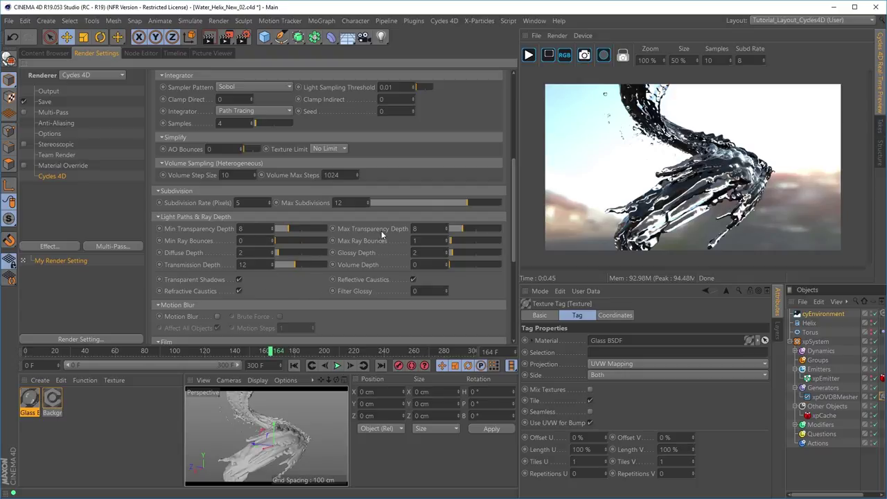
double_click(414, 229)
text(6)
click(446, 238)
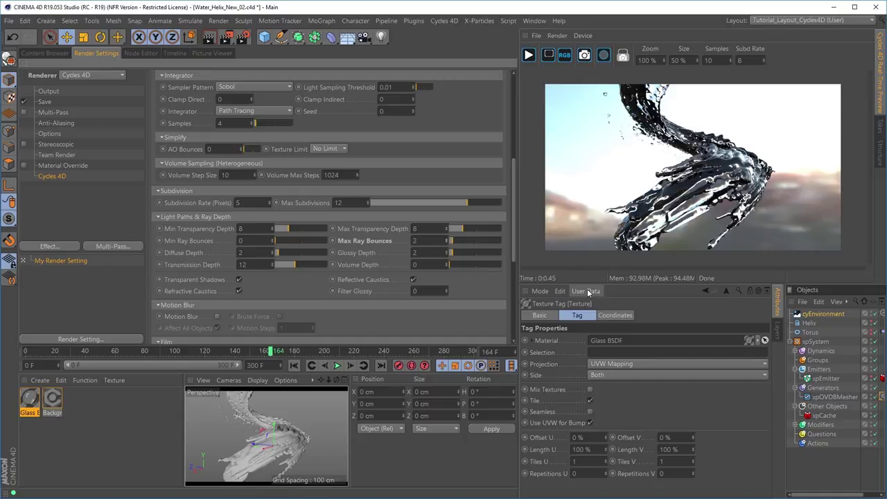
click(529, 54)
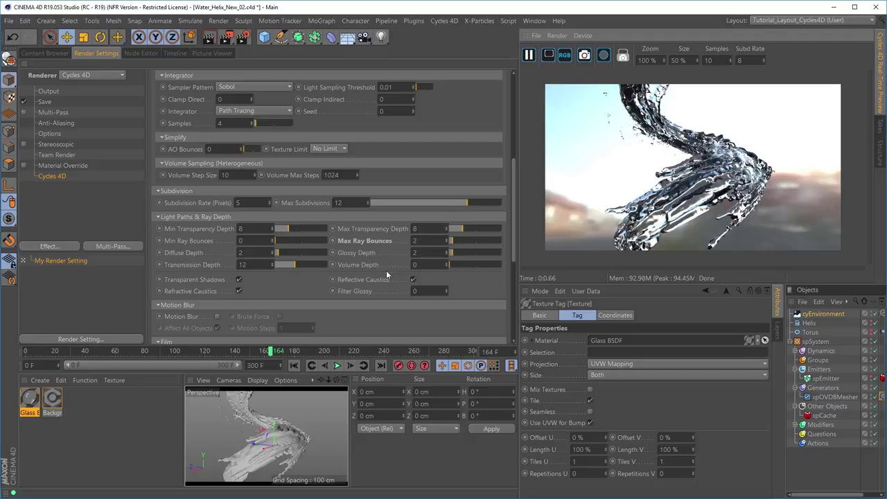
Raise Max Ray Bounces to 4 in the Cycles 4D render settings and check the glass helix.
click(447, 239)
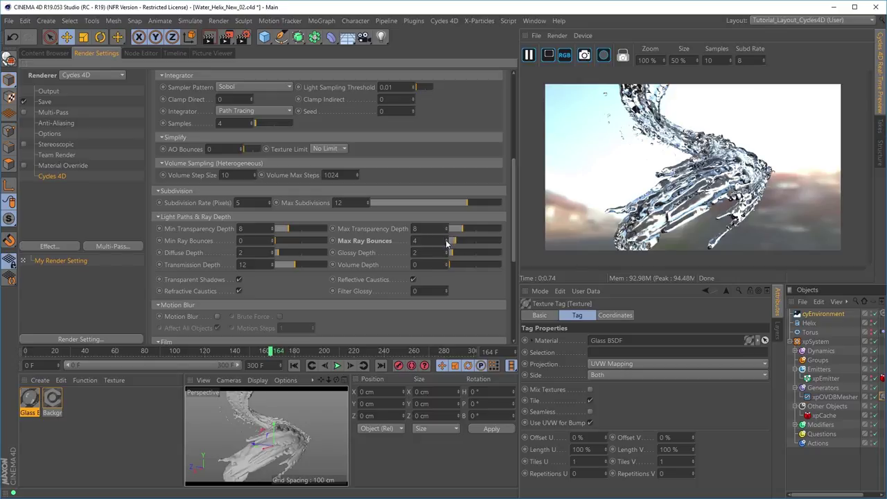
click(446, 238)
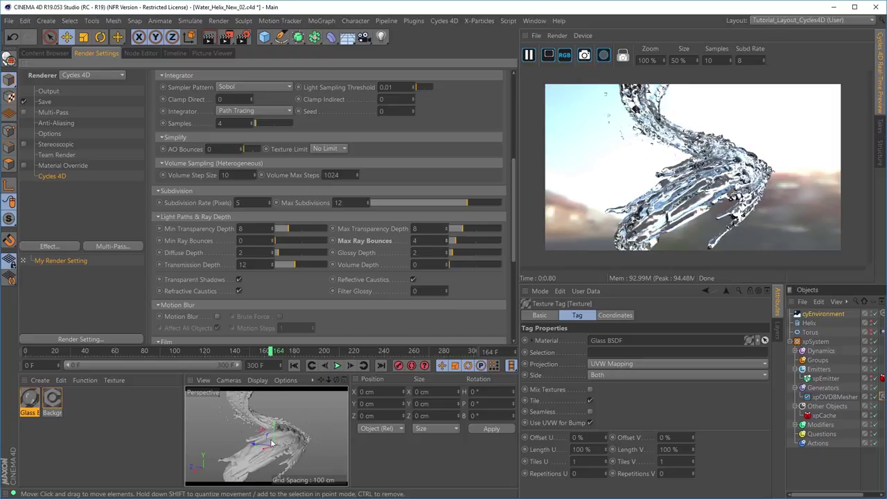
mouse_move(273, 444)
alt+mouse_down()
mouse_move(260, 442)
mouse_move(288, 435)
mouse_move(283, 420)
mouse_move(294, 451)
mouse_move(241, 456)
mouse_move(302, 459)
mouse_move(284, 451)
alt+mouse_up()
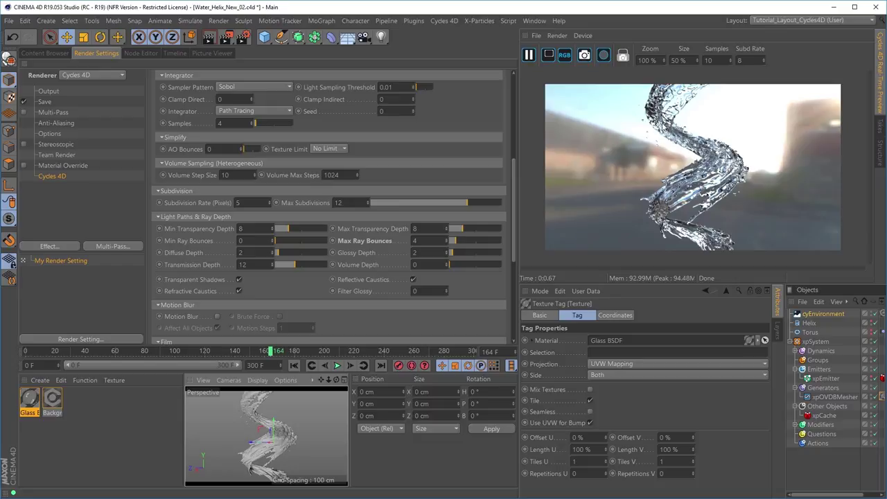
Try disabling Camera ray visibility on the Cycles 4D Environment object, and re-enable it.
click(818, 316)
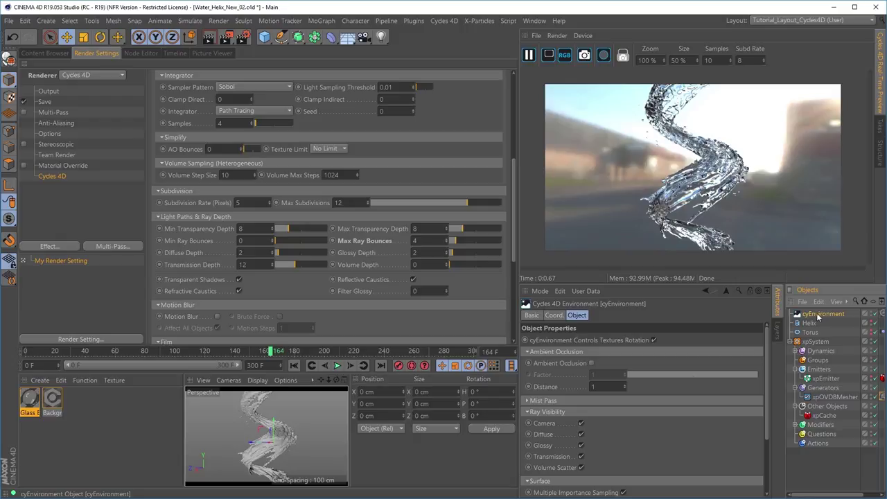
click(582, 422)
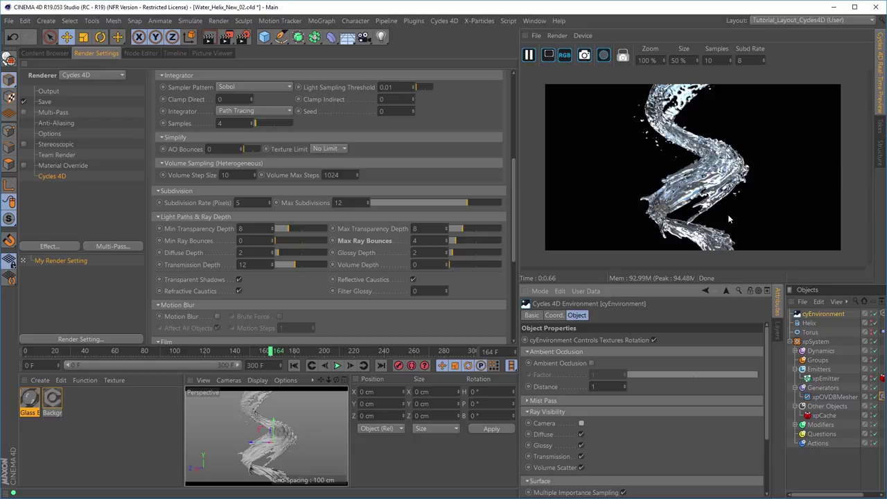
click(581, 423)
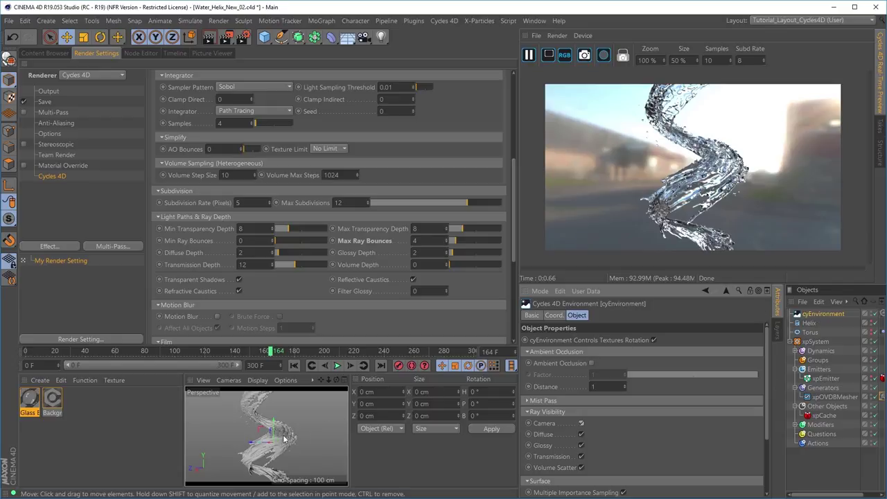
Add a Torus primitive around the water helix and scale it uniformly to about 976.5 cm wide.
scroll(279, 439, down, 5)
scroll(280, 436, down, 2)
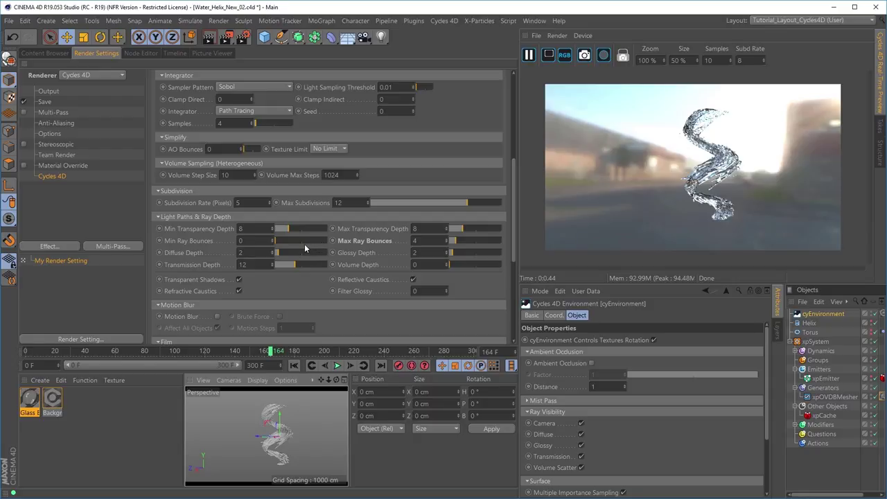
click(264, 38)
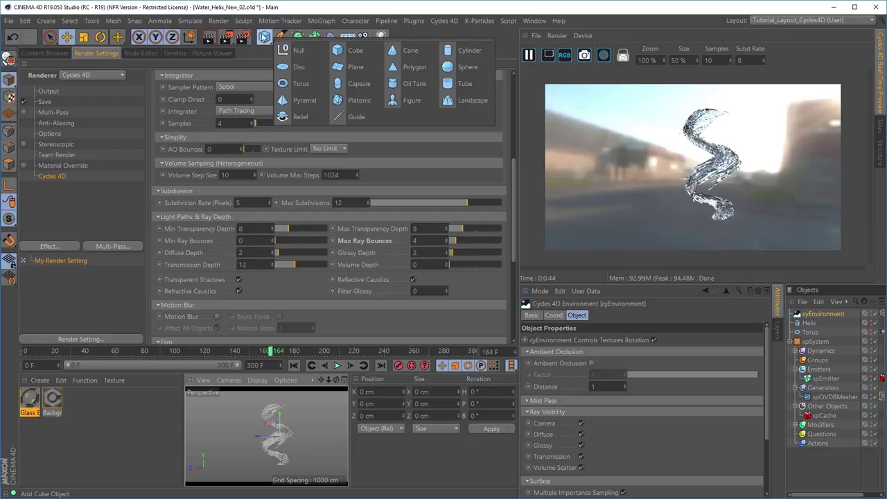
click(303, 85)
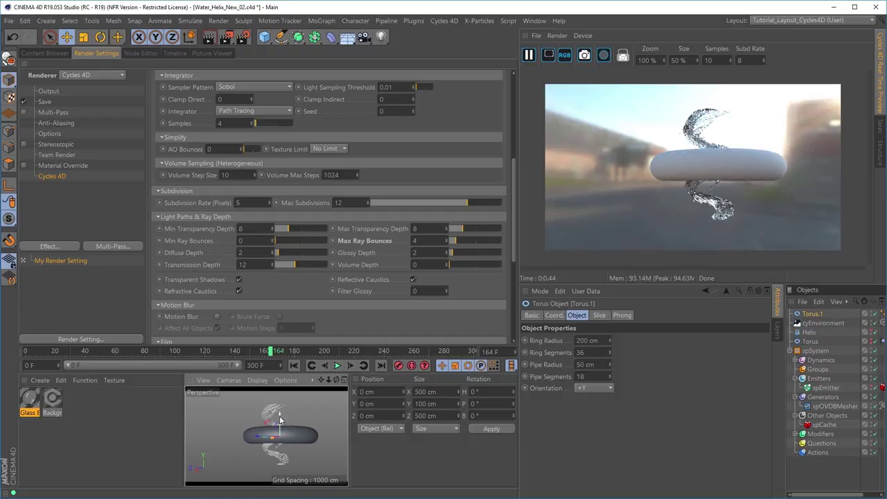
key(t)
drag(259, 442, 531, 426)
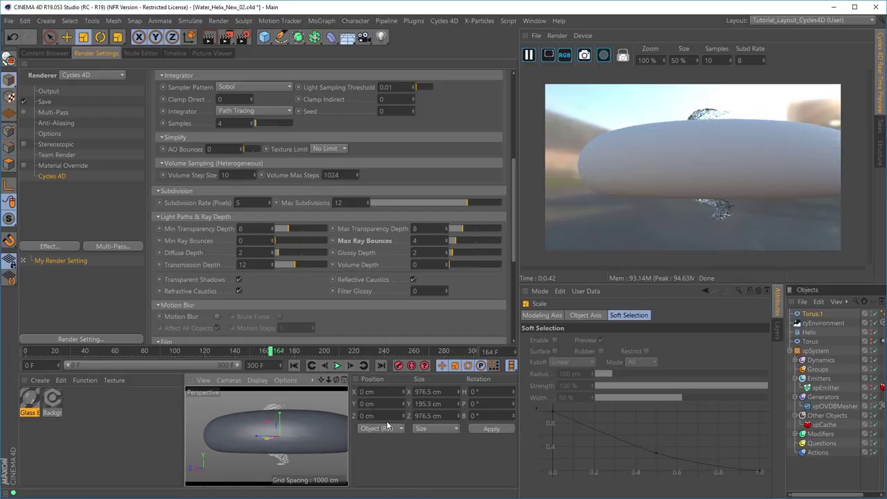
key(e)
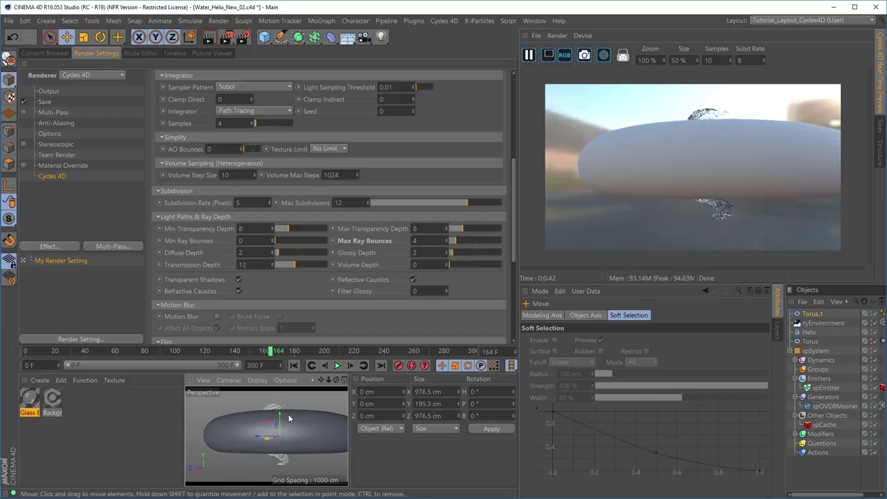
Raise the new torus about 102 cm in Y, tilt its bank to about -14.7°, and scale it to about 1393.5 cm wide.
drag(280, 418, 278, 404)
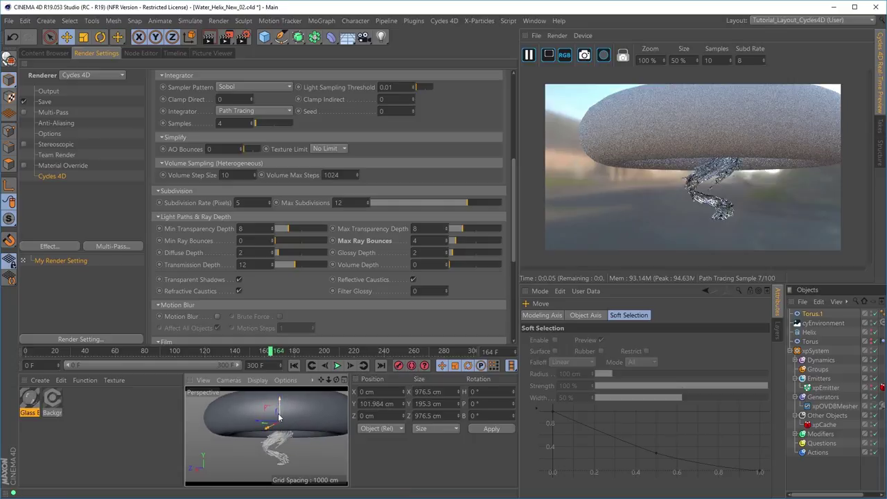
key(r)
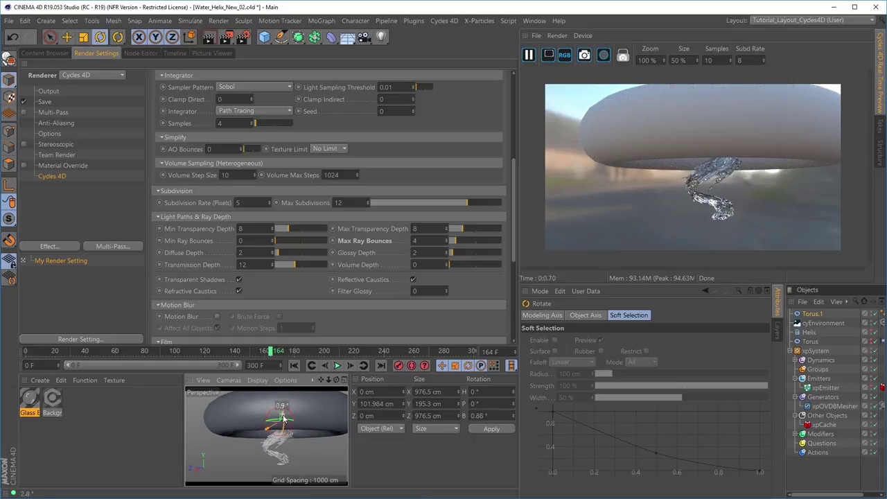
drag(281, 419, 429, 467)
key(t)
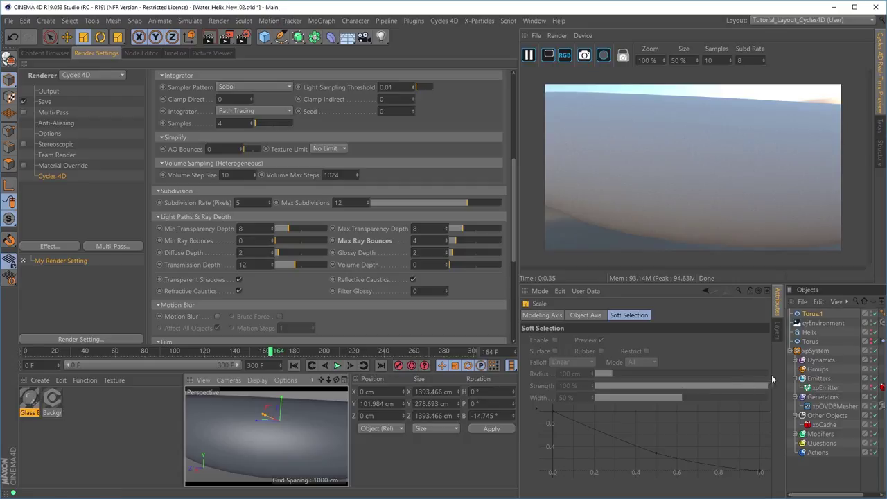
Add a Cycles 4D object tag to Torus.1 and disable its Camera visibility.
drag(785, 370, 719, 377)
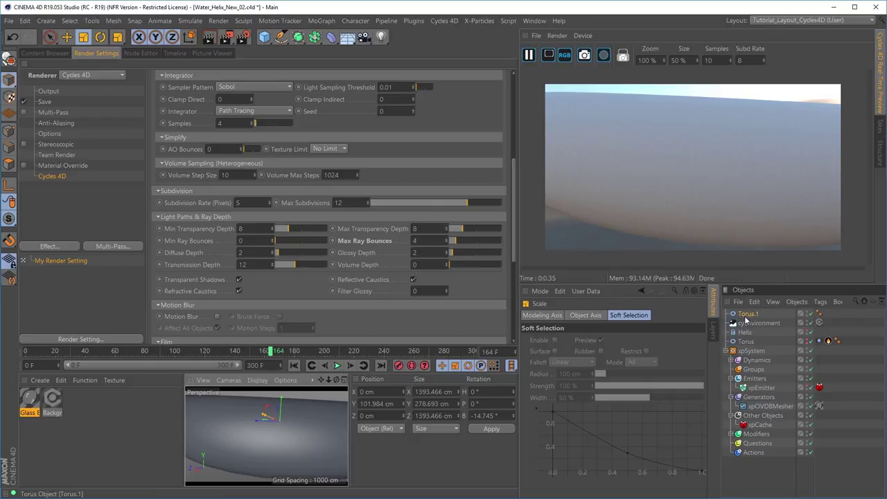
click(749, 315)
click(749, 316)
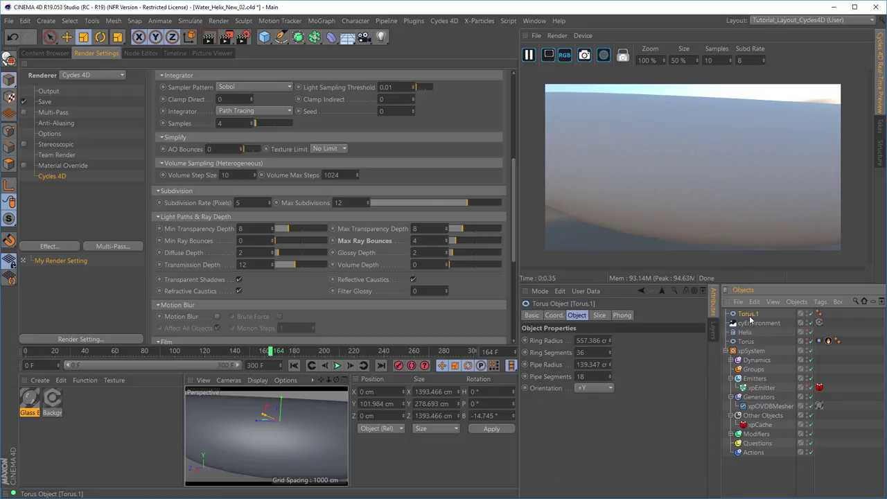
click(820, 303)
mouse_move(838, 301)
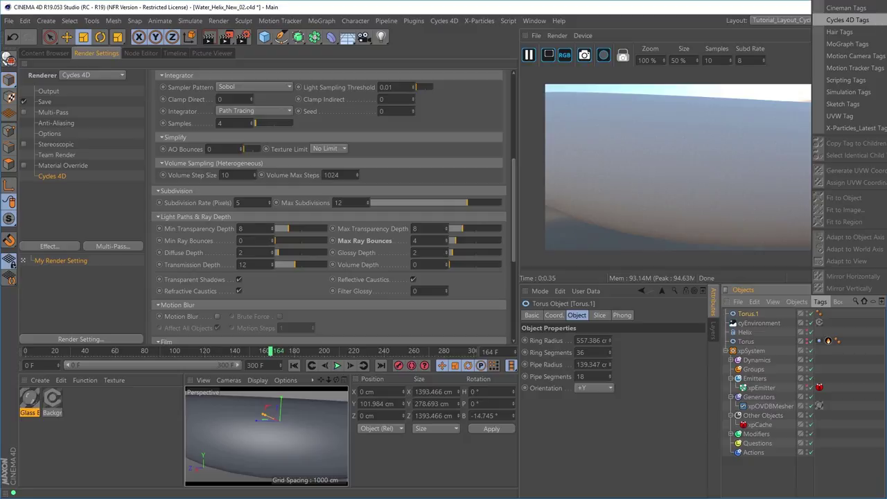
click(846, 19)
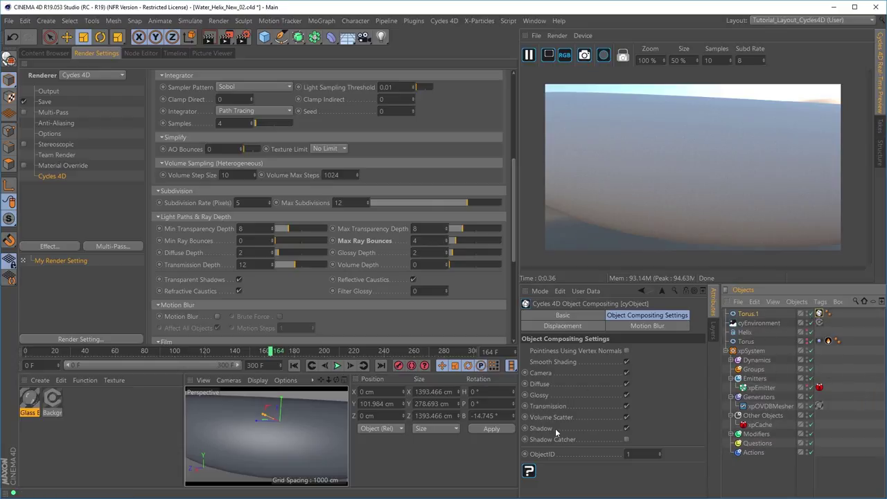
click(627, 373)
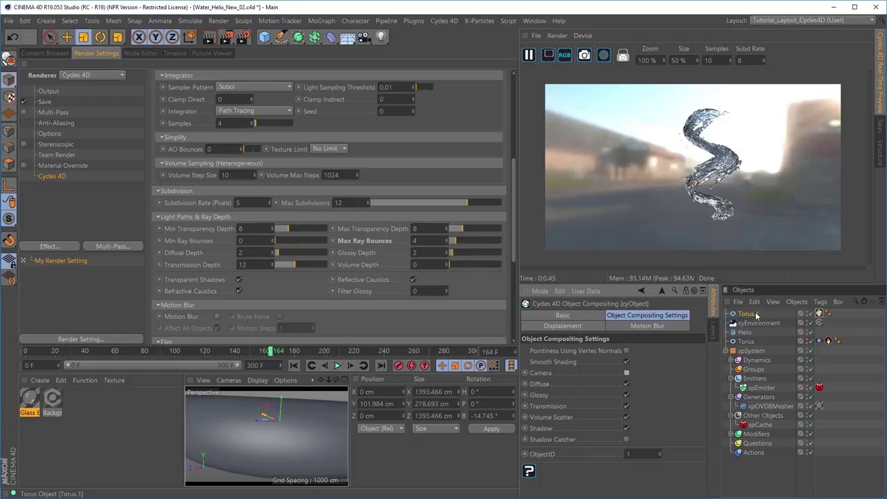
Create a Cycles 4D Emission surface material and apply it to Torus.1.
click(40, 381)
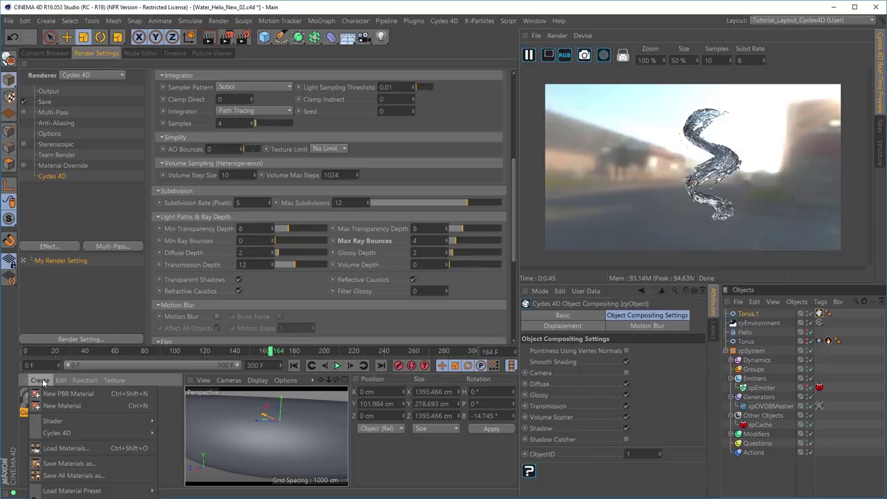
mouse_move(97, 437)
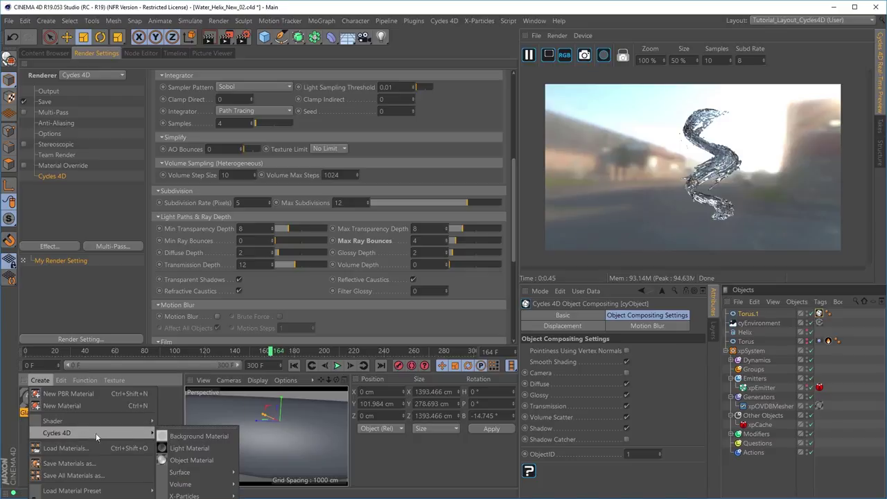
mouse_move(223, 472)
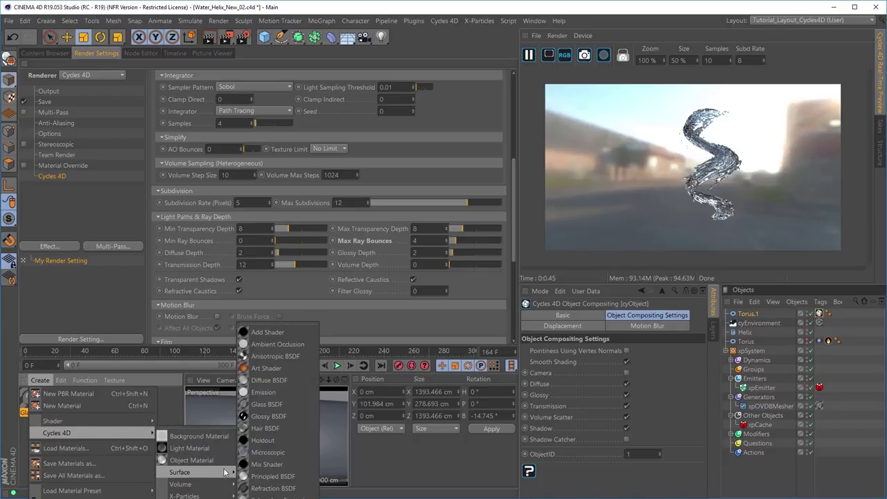
click(263, 392)
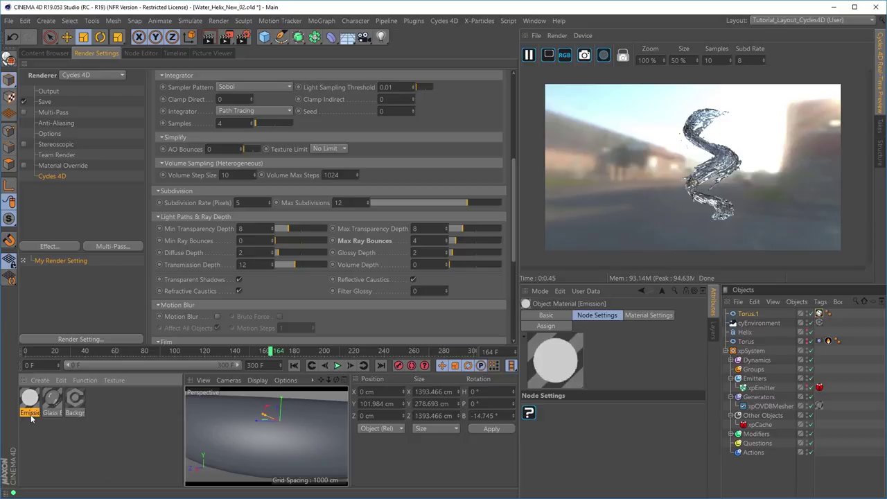
drag(28, 401, 243, 451)
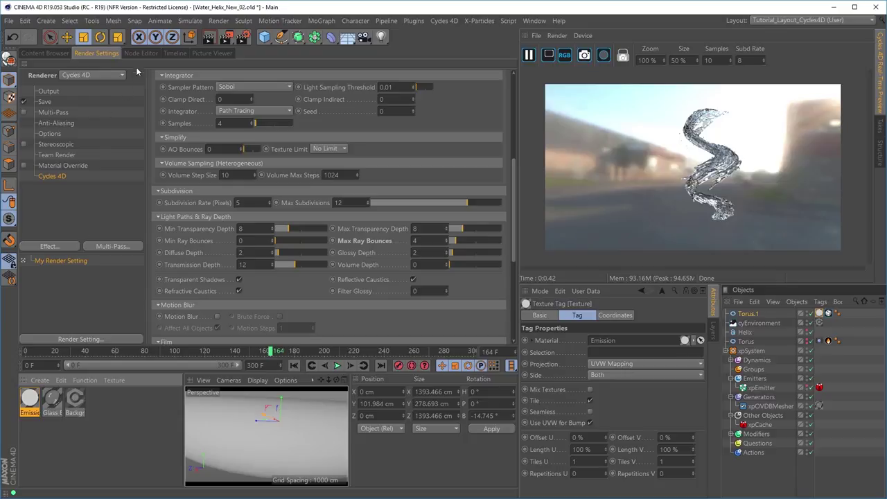
Open the Emission material's node graph, move the Output node away from the Emission node, and set the emission color to white.
click(138, 54)
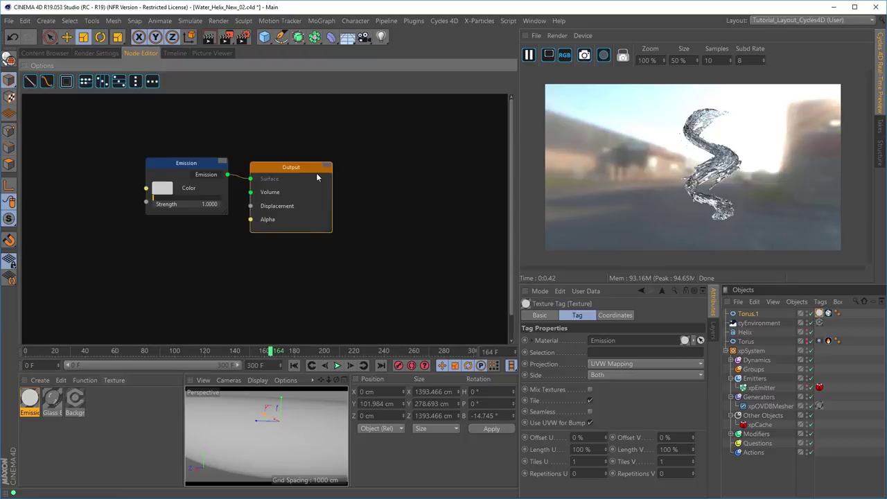
drag(316, 167, 478, 150)
click(162, 188)
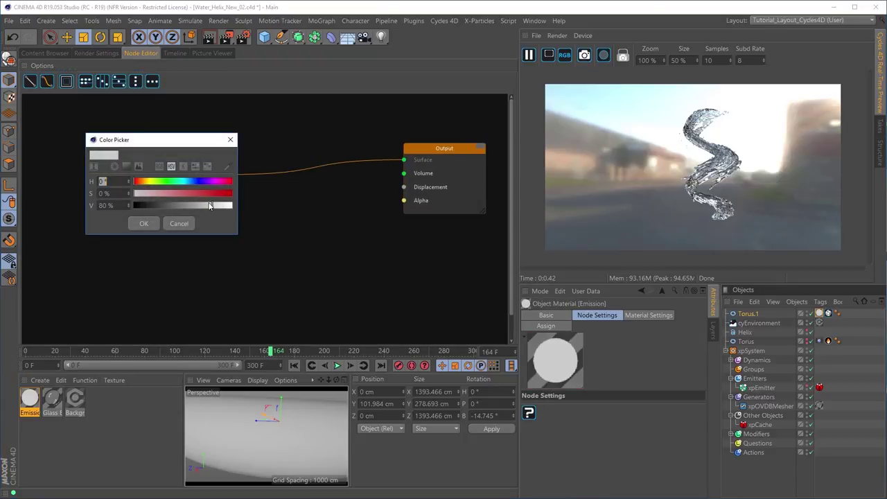
click(228, 205)
click(144, 222)
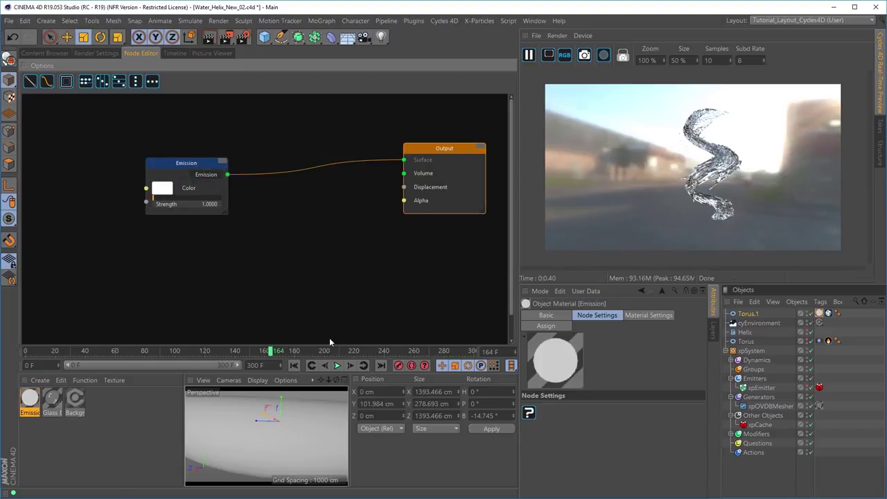
Delete the Cycles 4D Environment object, hide Torus.1 in the viewport only, and inspect the helix's reflections from several angles.
click(765, 322)
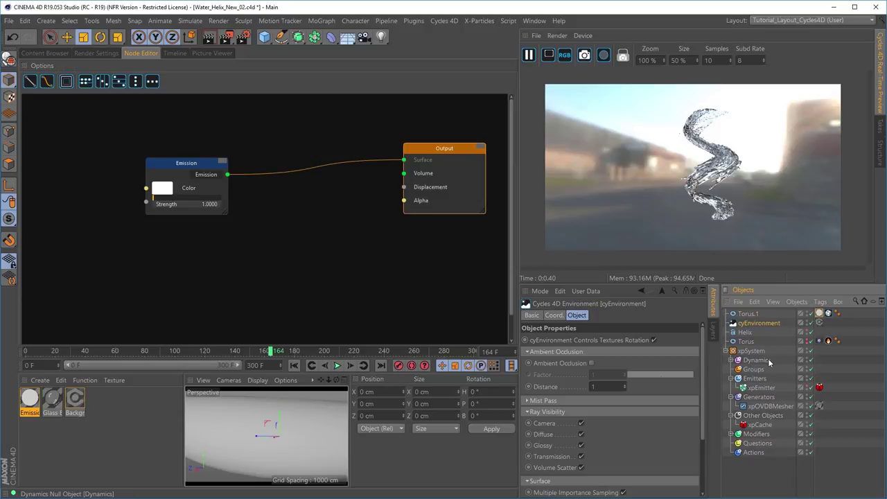
key(Delete)
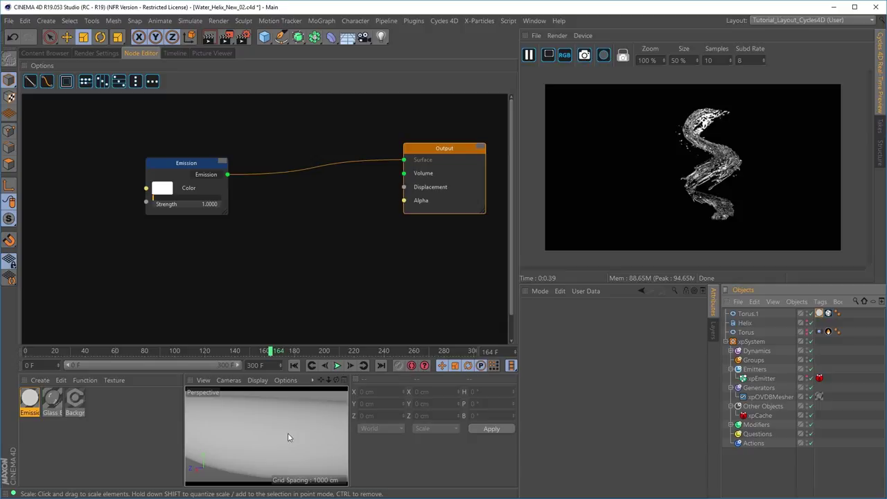
click(808, 313)
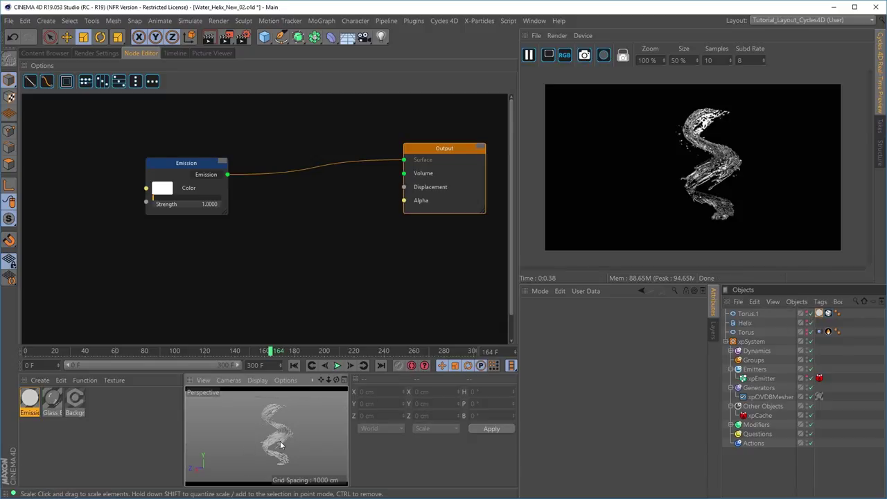
alt+drag(291, 441, 299, 443)
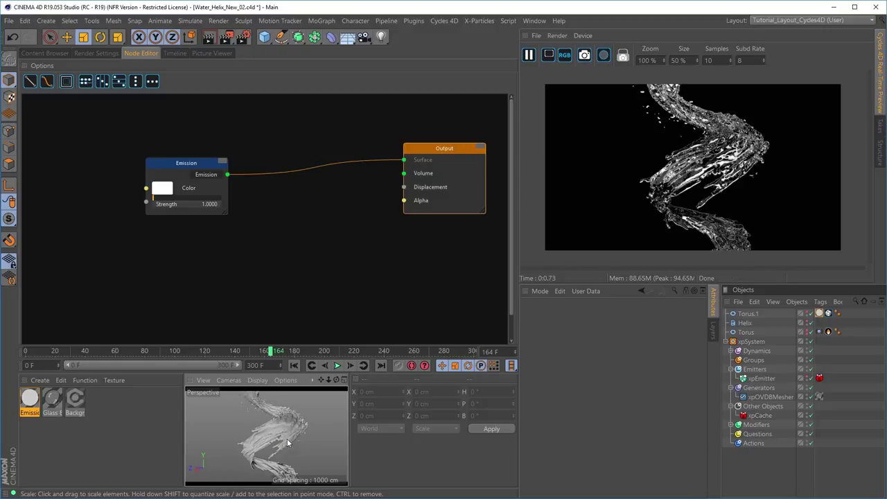
alt+drag(285, 446, 279, 443)
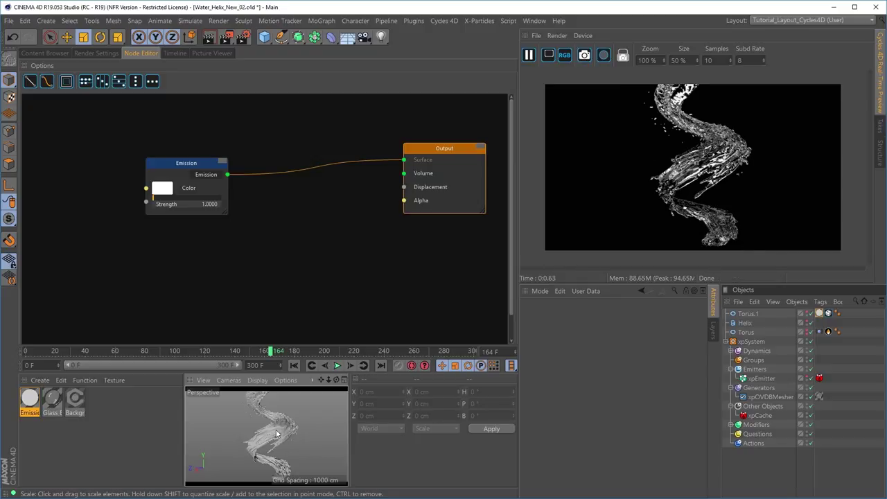
mouse_move(280, 438)
alt+mouse_down()
mouse_move(307, 457)
mouse_move(243, 409)
mouse_move(275, 438)
alt+mouse_up()
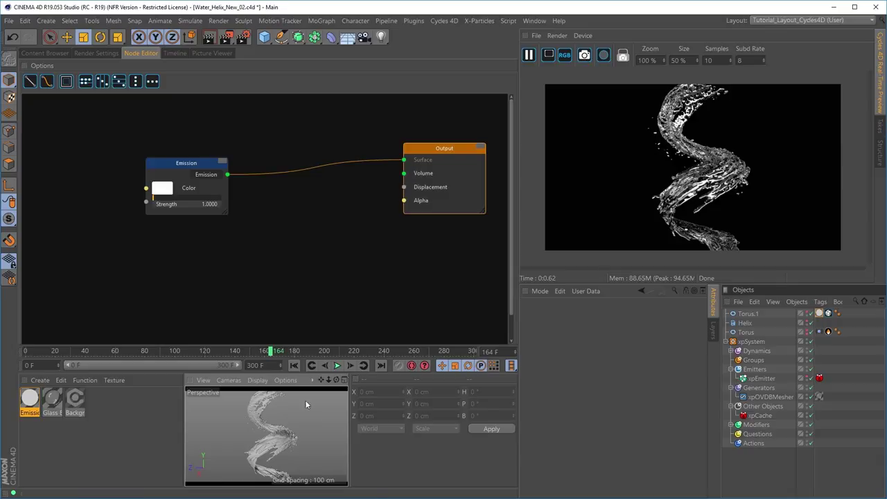
mouse_move(276, 455)
alt+mouse_down()
mouse_move(267, 438)
mouse_move(280, 438)
alt+mouse_up()
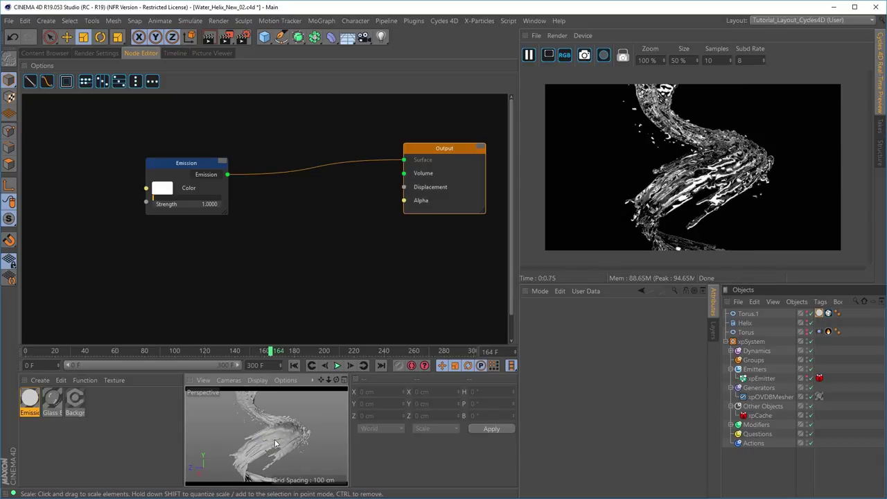
alt+drag(276, 442, 269, 454)
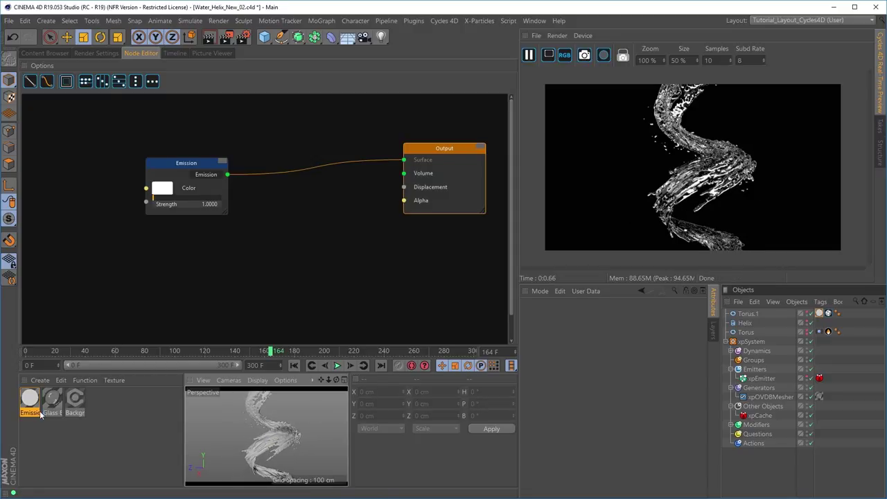
Try reducing the Pipe Radius of Torus.1 to about 95.3 cm, and further to about 12.3 cm.
click(748, 314)
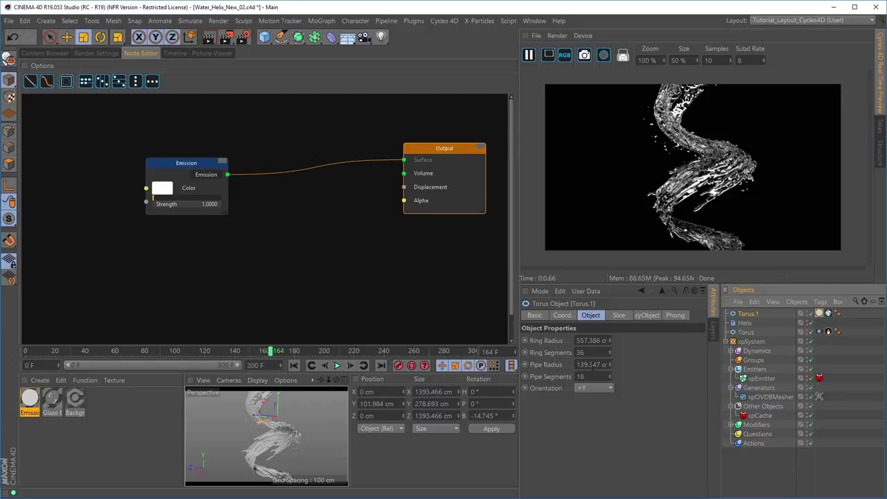
drag(613, 364, 609, 388)
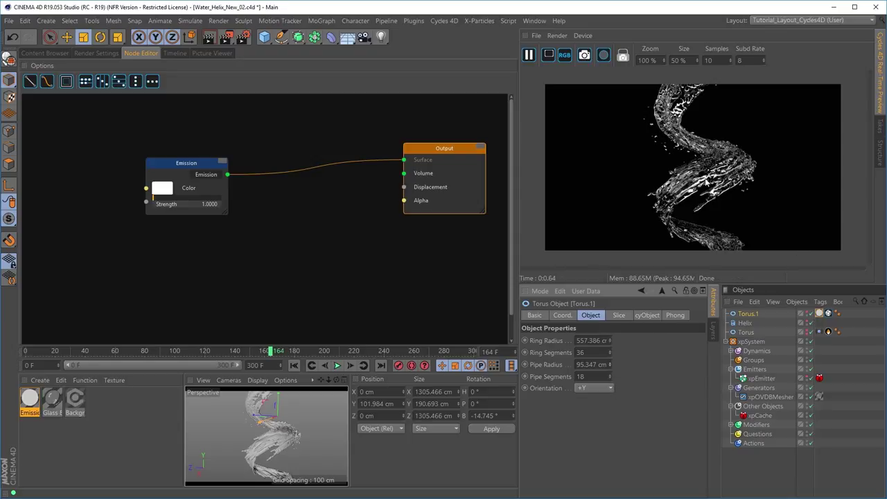
drag(609, 365, 616, 403)
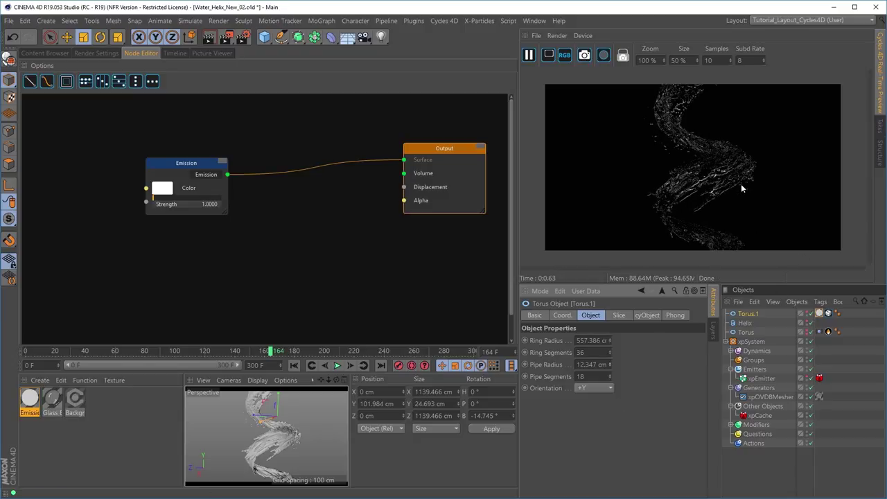
Try raising the Emission node's Strength to about 12.8, and reset it to 1.
click(157, 199)
drag(161, 201, 163, 200)
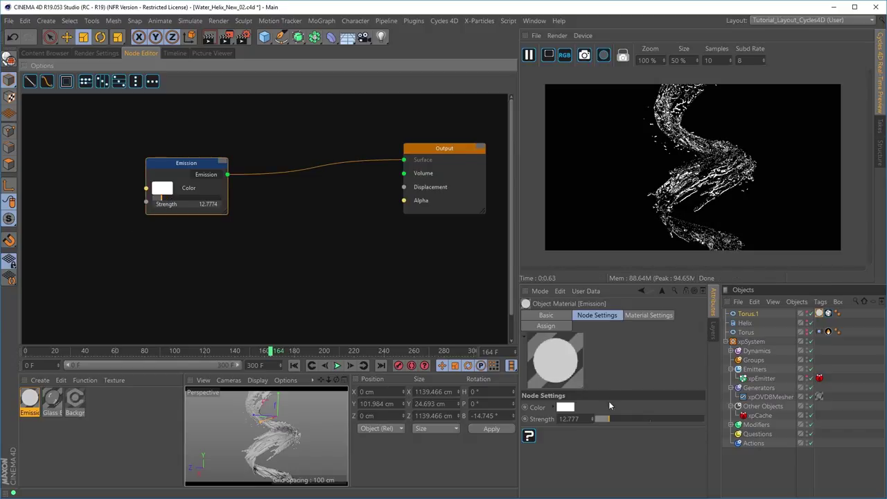
double_click(570, 418)
key(Return)
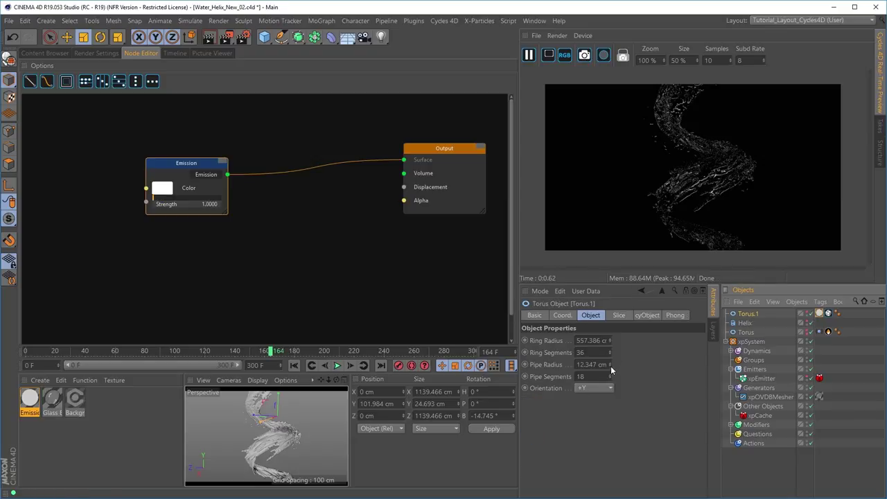
Set the Pipe Radius of Torus.1 to about 116.3 cm and move the Output node closer to the Emission node.
drag(611, 371, 611, 317)
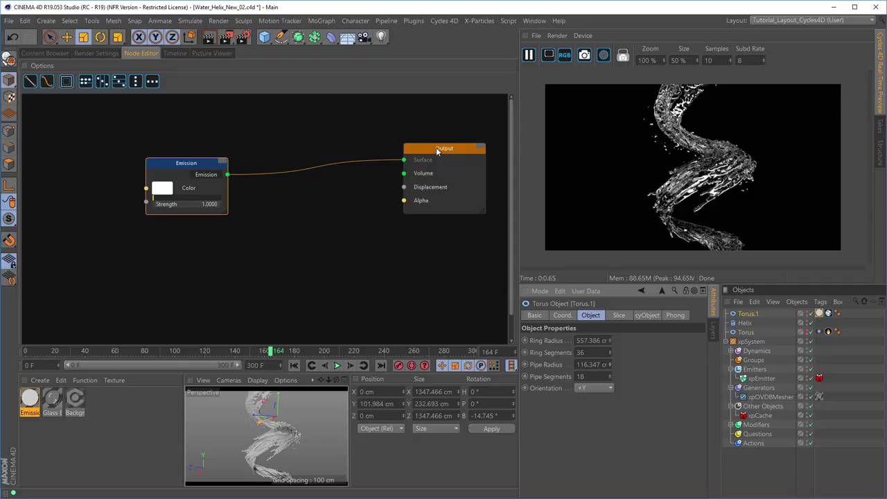
drag(436, 147, 311, 163)
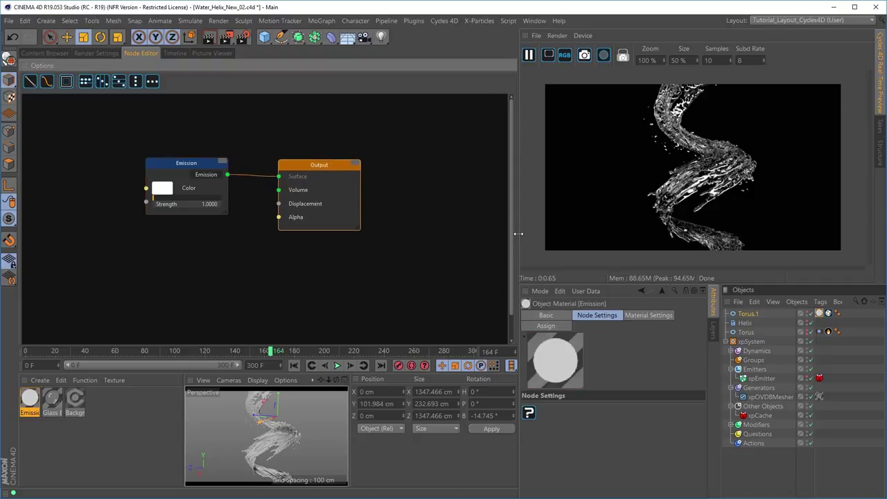
Enlarge the real-time preview area in both directions and set the preview Size to 80%.
drag(518, 233, 410, 238)
drag(629, 281, 625, 351)
click(569, 61)
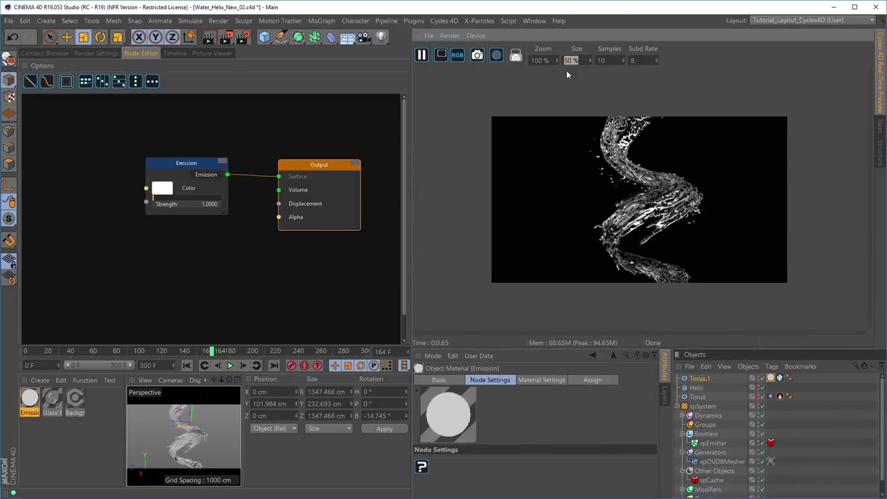
text(70)
key(Return)
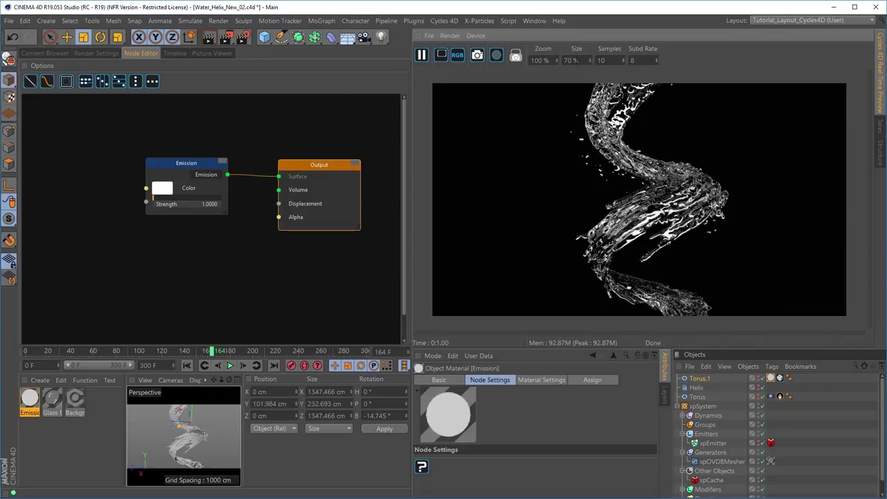
text(80)
key(Return)
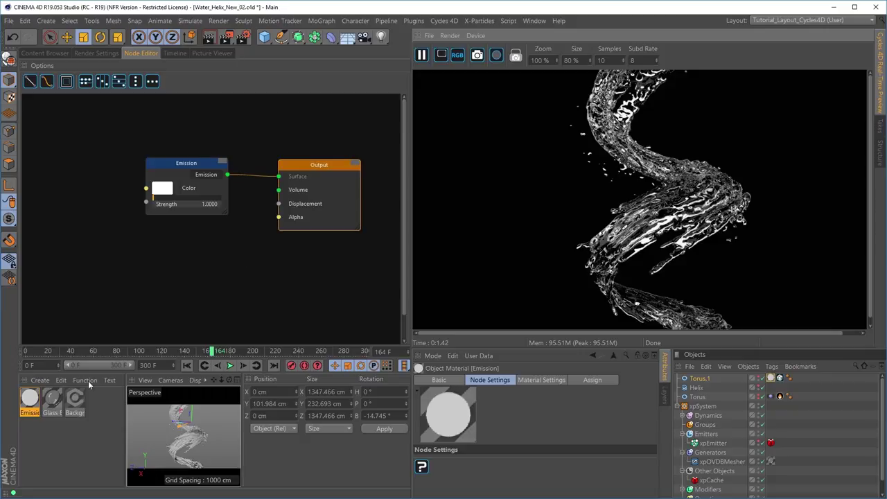
Open the Glass BSDF material's nodes, move the Output node farther from the Glass BSDF node, and set the Glass BSDF's IOR to 1.33.
click(52, 400)
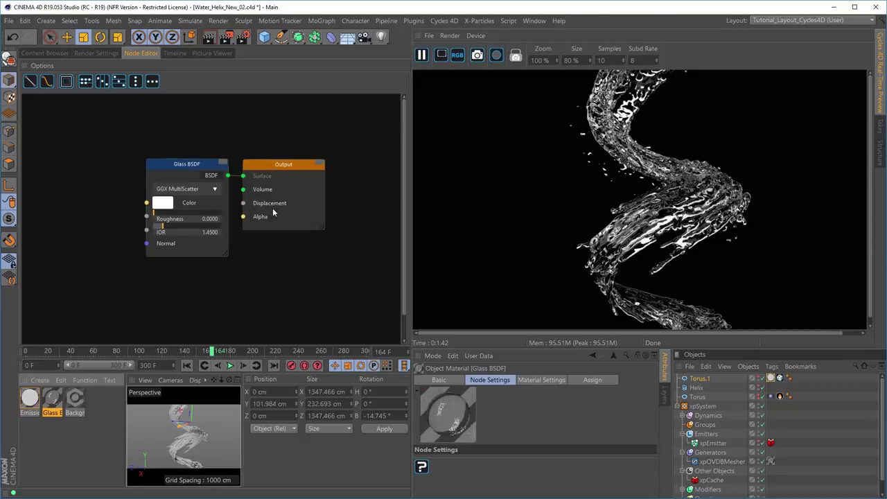
drag(273, 166, 313, 158)
click(208, 178)
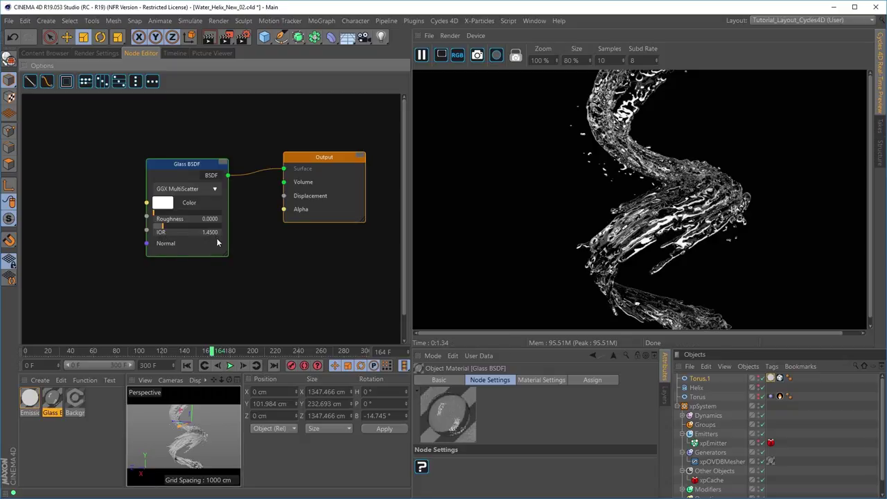
click(191, 165)
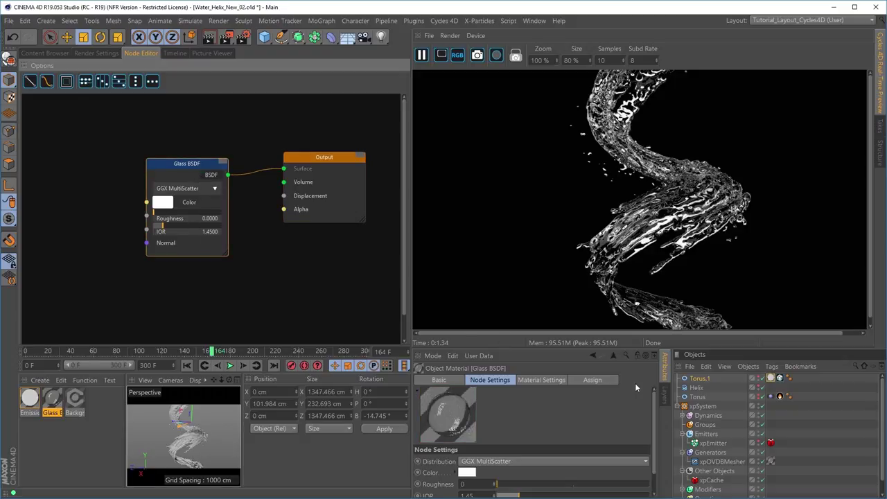
scroll(655, 409, down, 2)
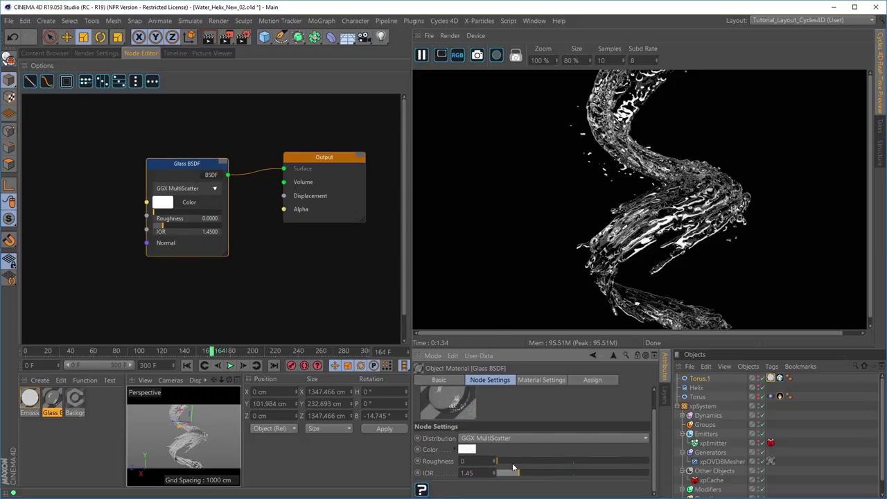
double_click(469, 472)
text(1.33)
key(Return)
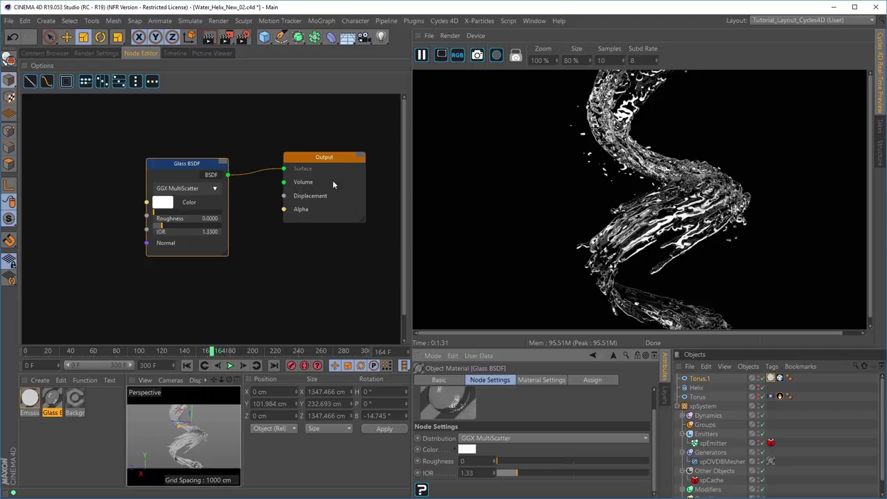
Rearrange the two glass material nodes and tint the Glass BSDF Color pale blue with hue 189° and saturation 11%.
drag(328, 160, 344, 165)
drag(198, 165, 219, 159)
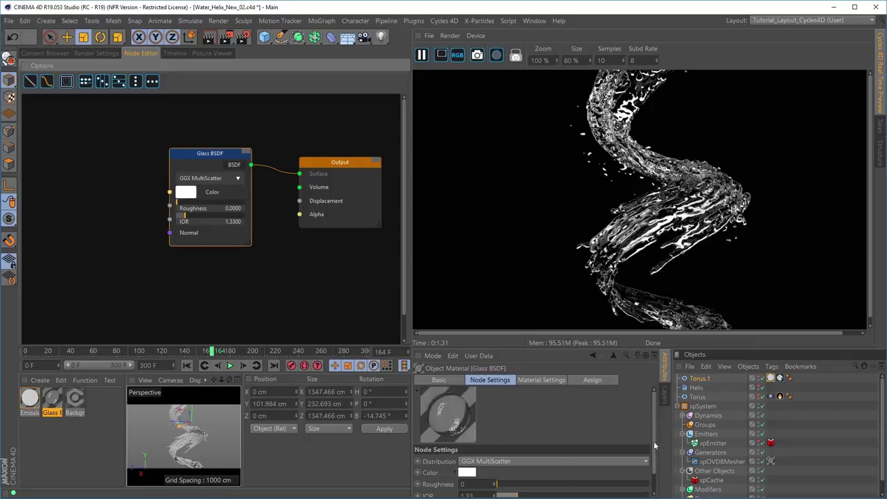
scroll(540, 470, down, 2)
click(456, 450)
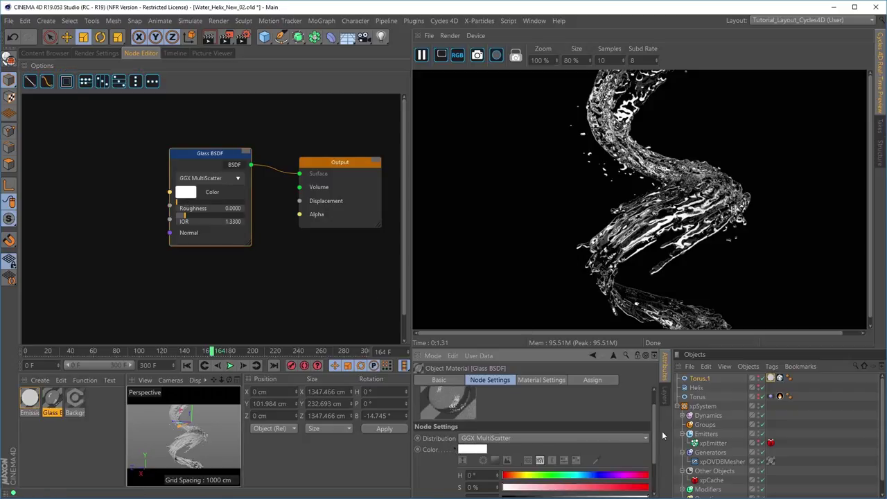
scroll(655, 450, down, 3)
scroll(654, 450, down, 2)
drag(533, 450, 544, 449)
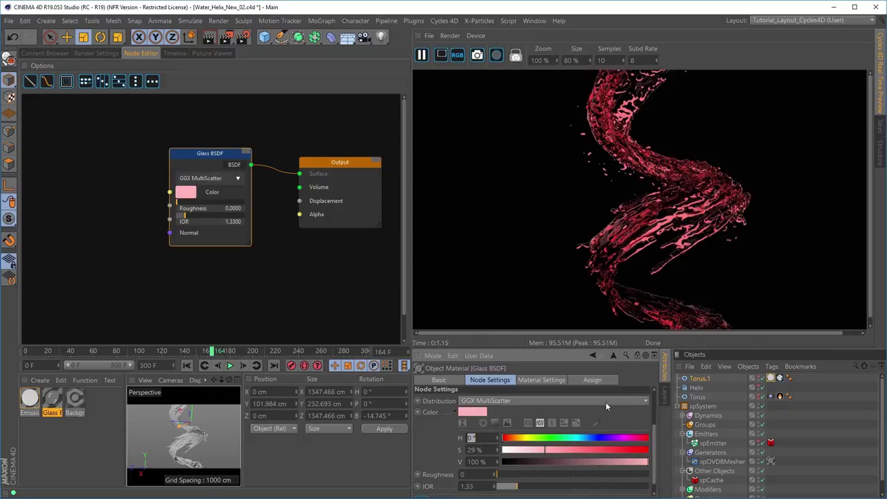
click(579, 437)
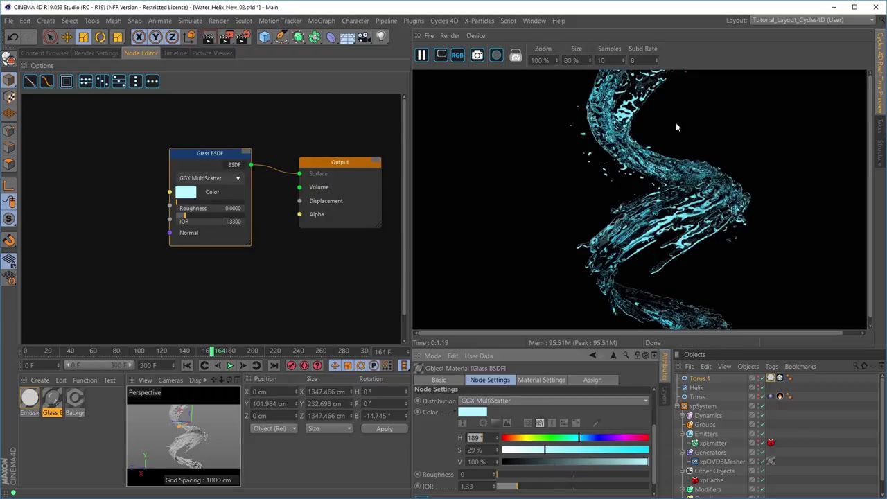
drag(545, 450, 519, 451)
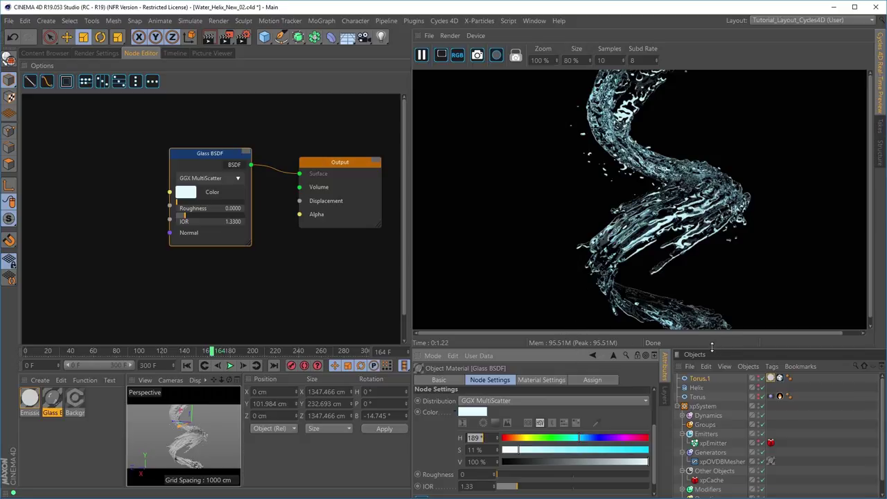
Enlarge the object list and attribute area and examine the xpOVDBMesher's object properties.
mouse_move(711, 346)
mouse_down()
mouse_move(713, 310)
mouse_move(712, 331)
mouse_up()
click(722, 365)
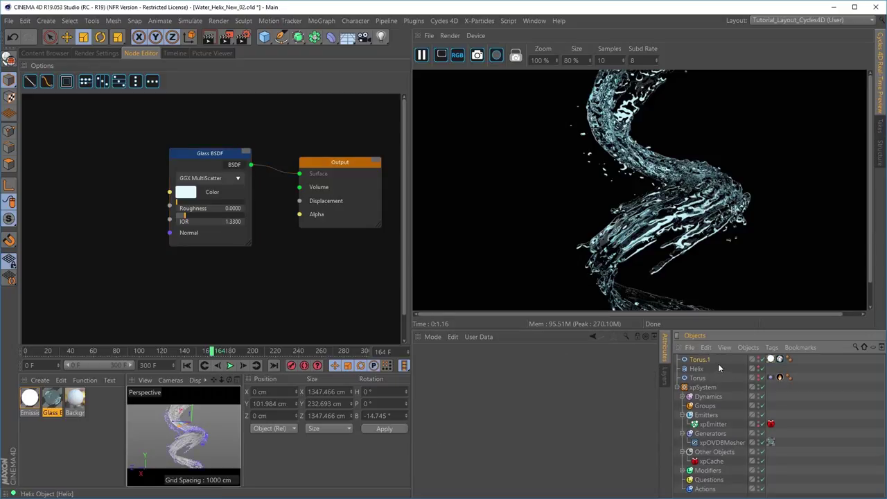
click(731, 442)
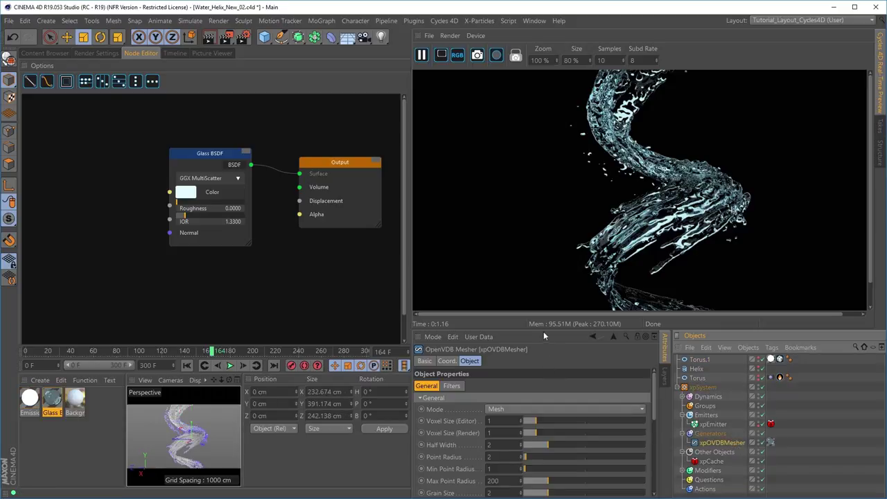
drag(544, 331, 546, 271)
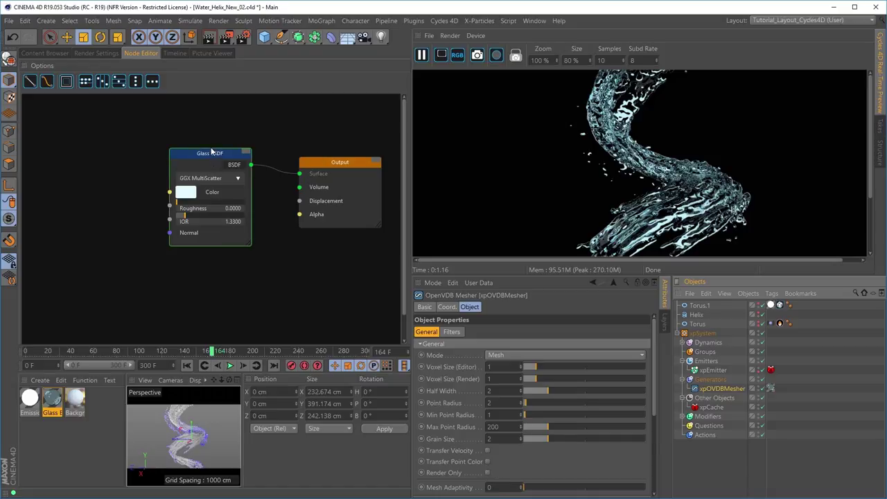
drag(209, 175, 197, 153)
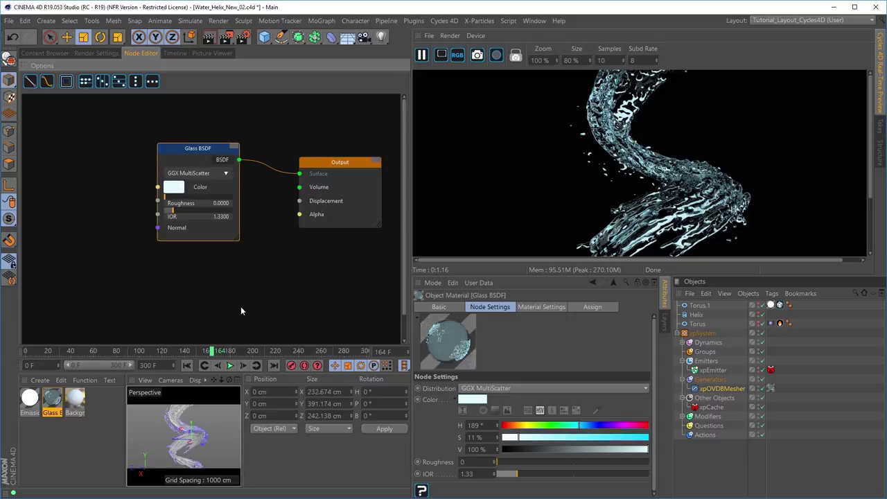
click(717, 388)
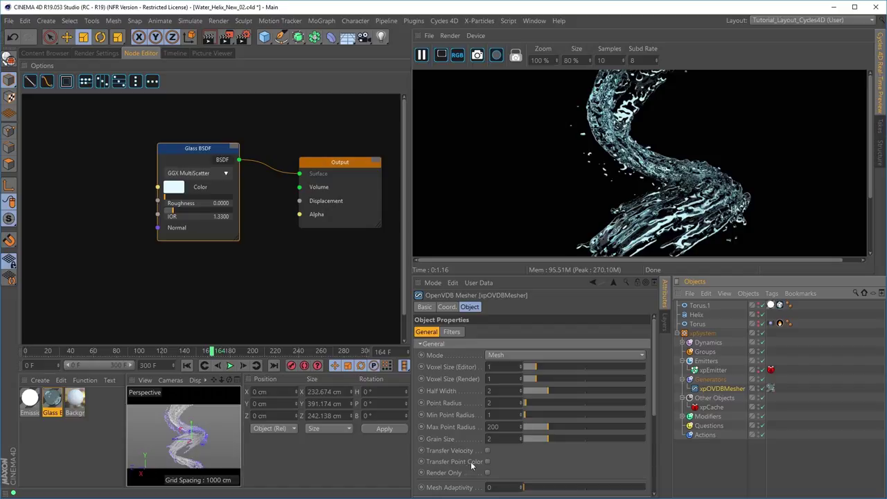
Switch to the Tutorial_Layout_C4D layout and enable Transfer Point Color on the xpOVDBMesher.
click(782, 21)
click(801, 164)
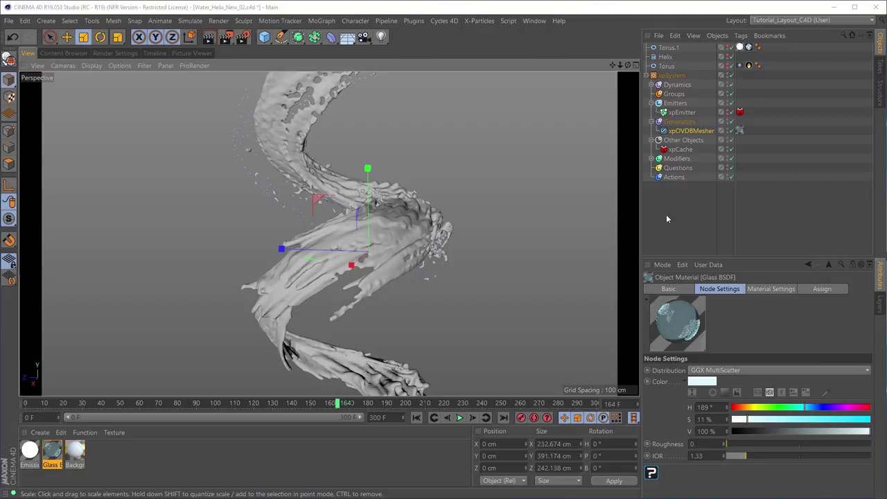
click(686, 130)
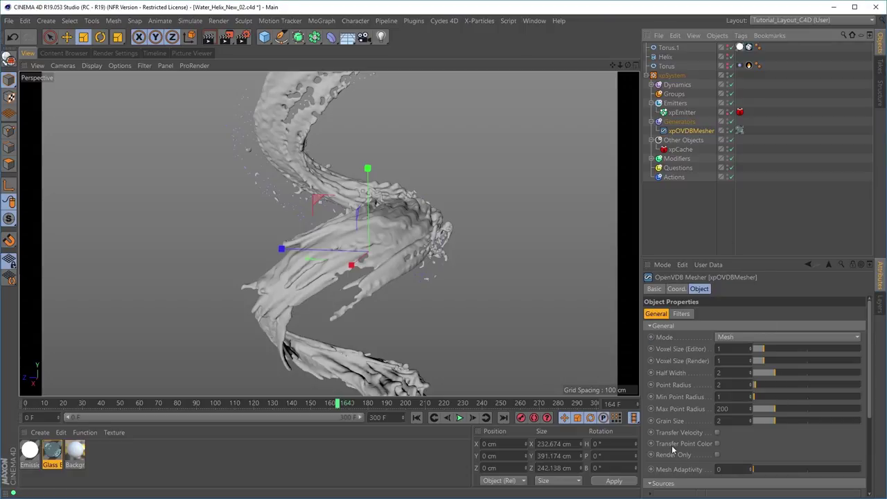
click(717, 443)
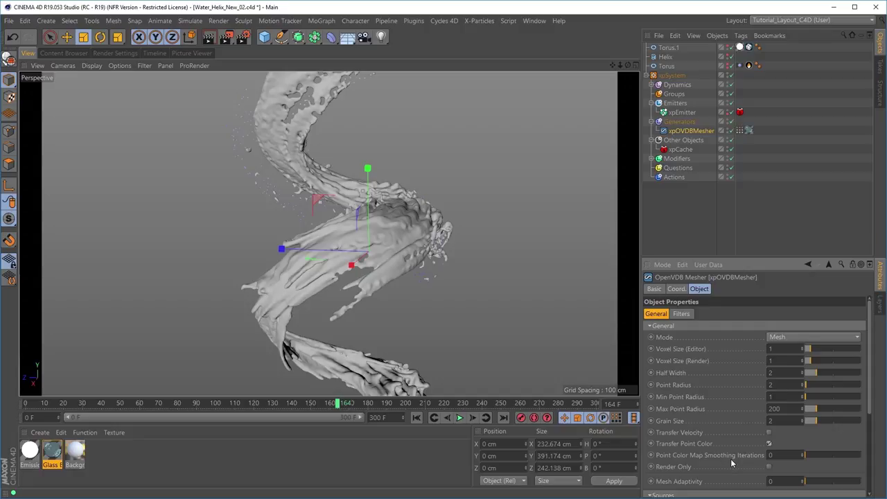
Show the mesher's PointColor vertex color tag in the viewport and examine the color transitions on the helix up close.
click(740, 131)
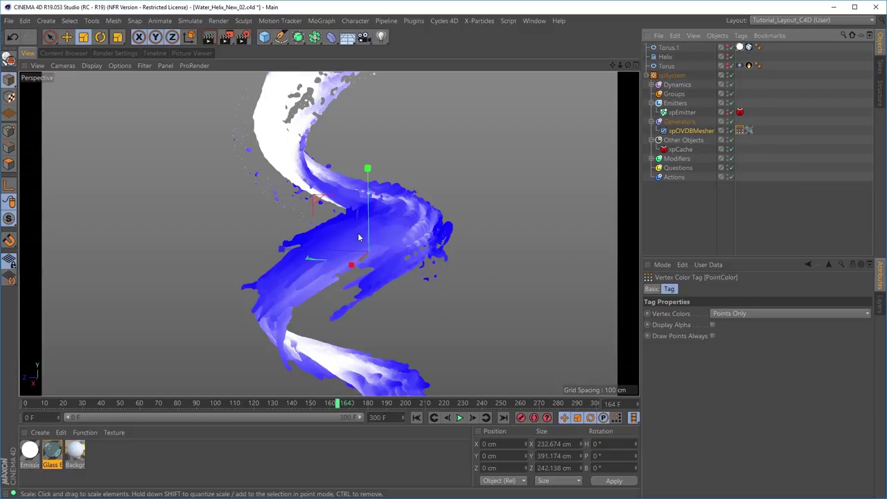
alt+drag(335, 238, 475, 221)
alt+drag(445, 228, 431, 208)
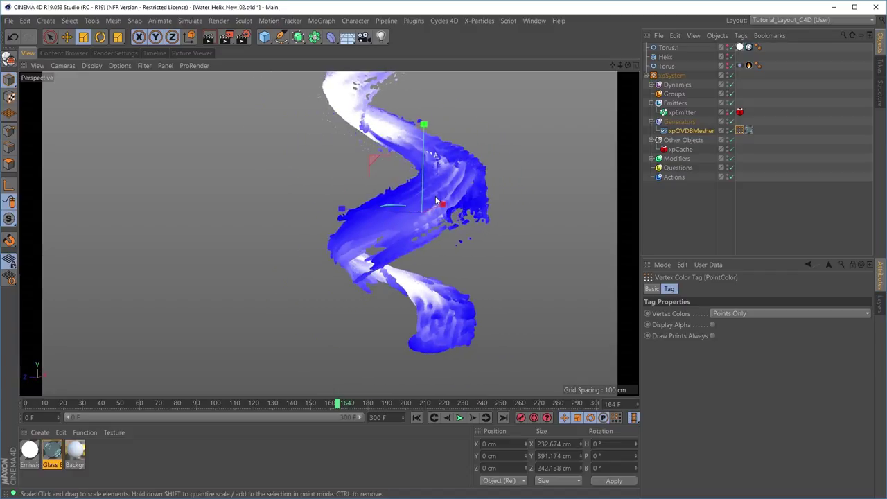
alt+right_drag(440, 203, 521, 199)
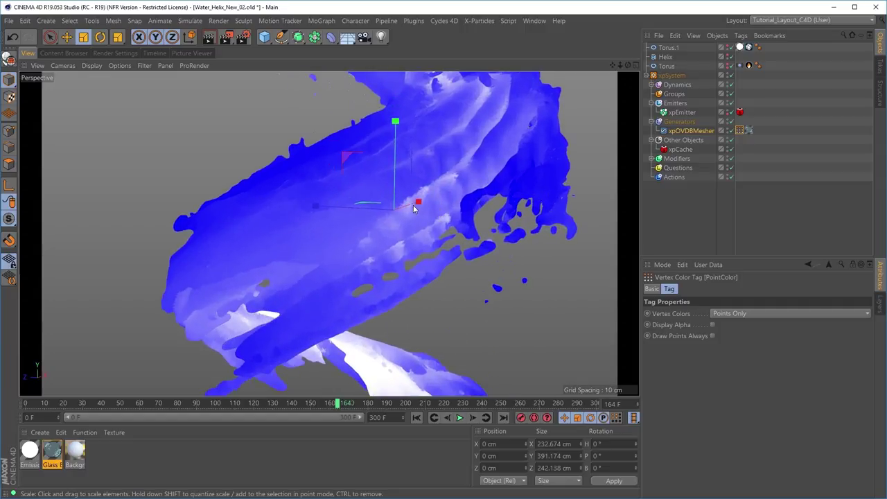
mouse_move(412, 204)
alt+right_down()
mouse_move(466, 198)
mouse_move(409, 211)
alt+right_up()
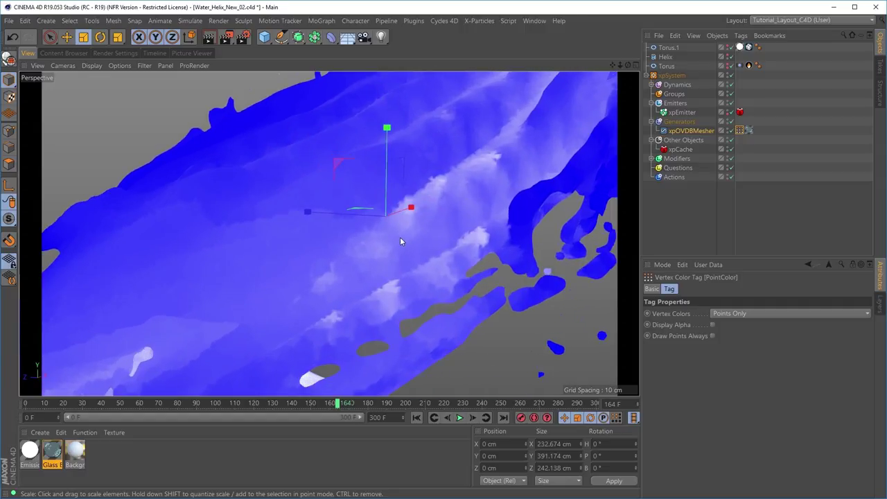
mouse_move(467, 198)
alt+right_down()
mouse_move(492, 182)
mouse_move(456, 205)
alt+right_up()
Set the xpOVDBMesher's Point Color Map Smoothing Iterations to 7 and inspect the PointColor vertex colors on the mesh.
click(691, 130)
click(699, 288)
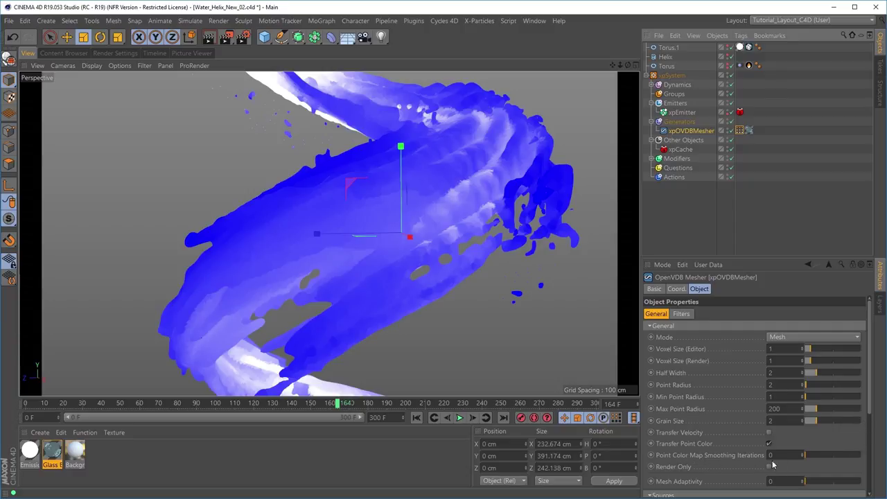
click(808, 455)
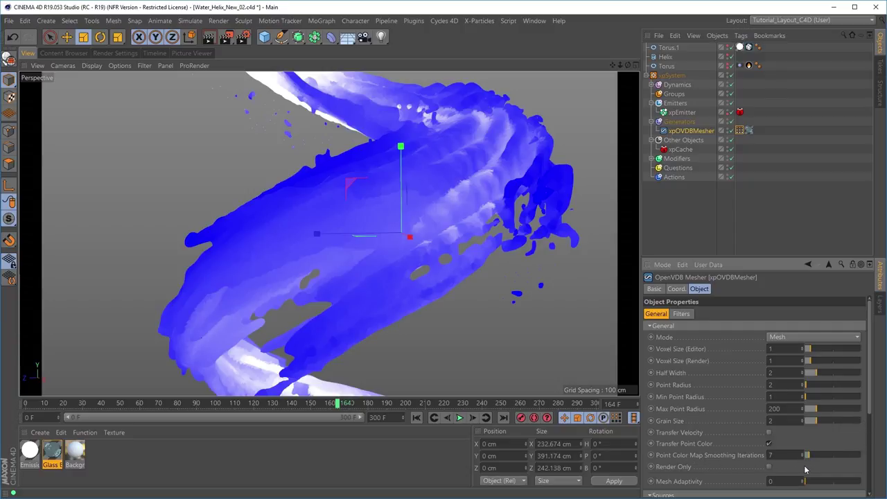
click(740, 130)
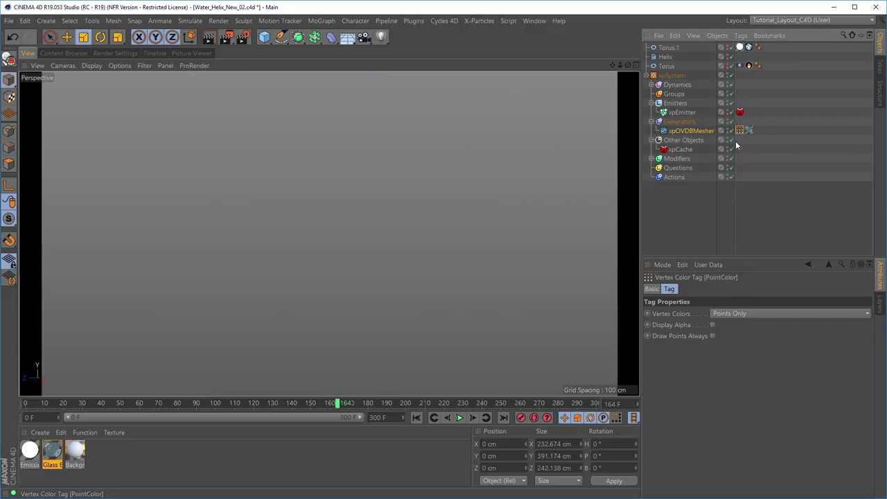
scroll(491, 207, up, 5)
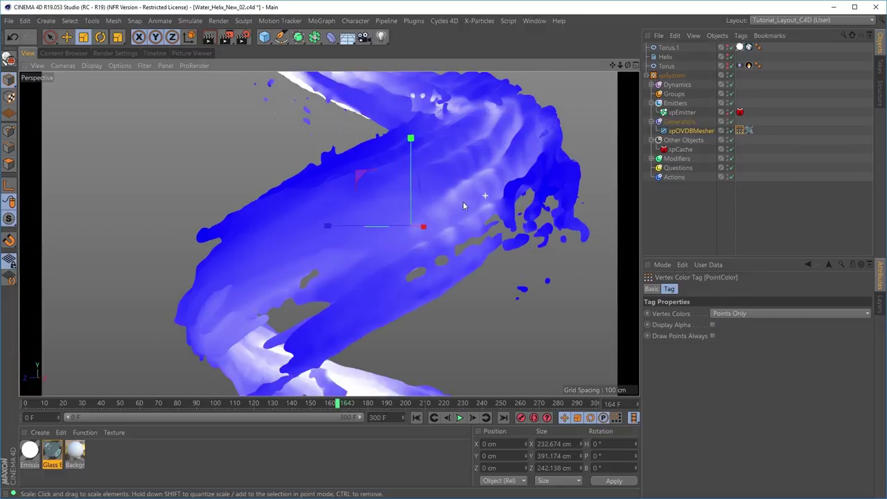
scroll(566, 165, up, 4)
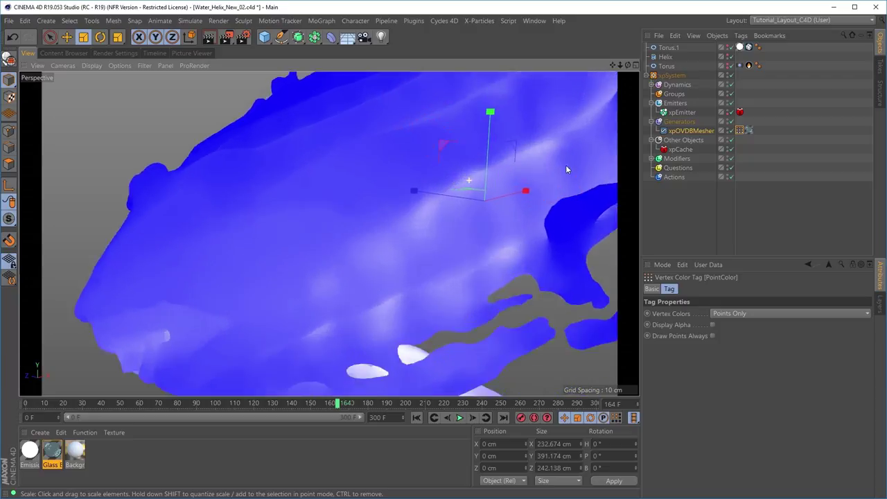
scroll(570, 165, down, 8)
alt+drag(425, 197, 326, 276)
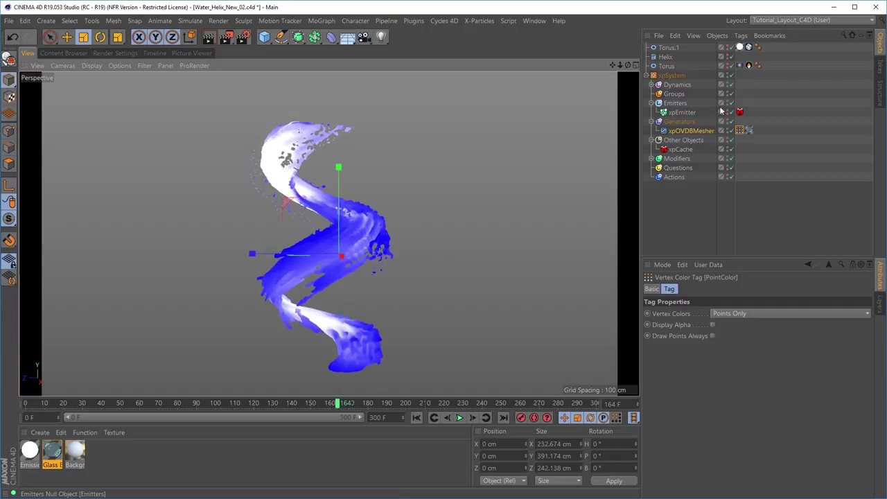
Switch to the Tutorial_Layout_Cycles4D layout and shift the Output and Glass BSDF nodes to make room for an input node.
click(784, 20)
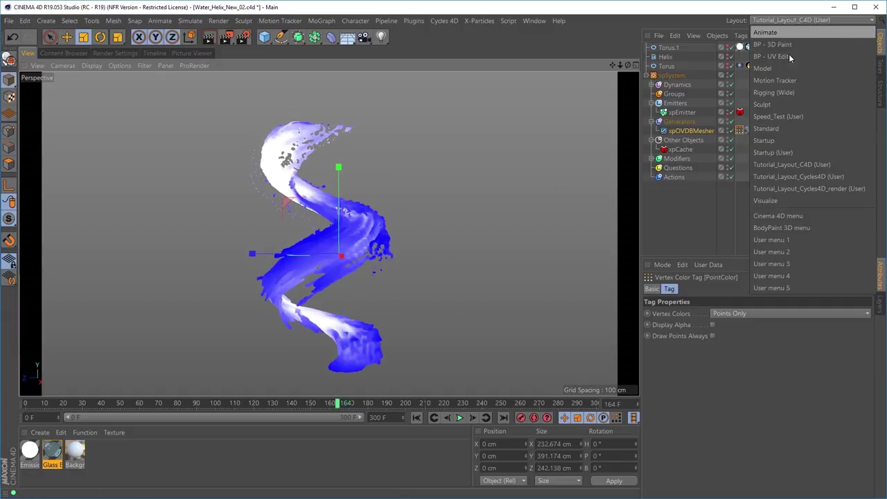
click(813, 178)
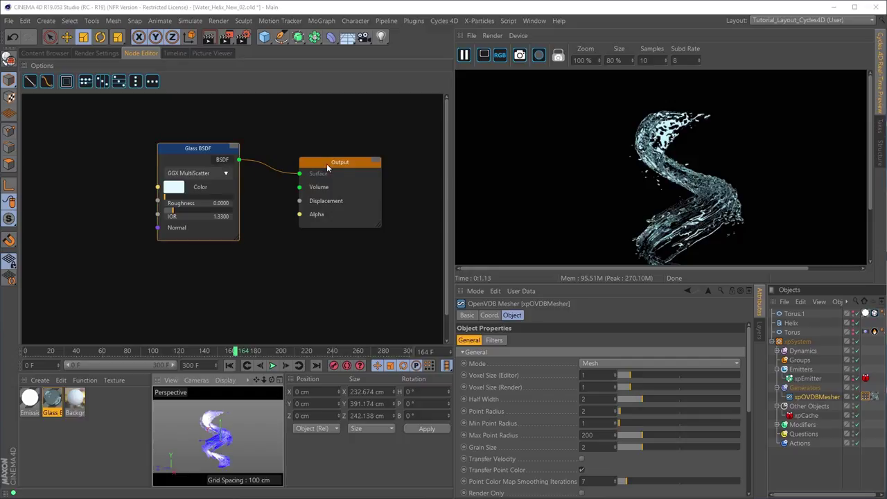
drag(327, 167, 349, 176)
drag(200, 144, 244, 149)
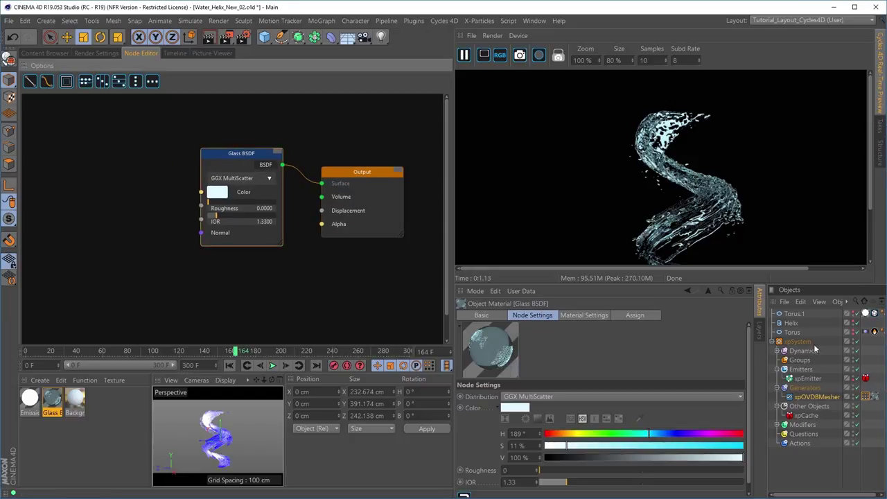
Add the mesher's vertex color tag as an Attribute PointColor node and connect its Color output to the Glass BSDF Color input.
click(867, 397)
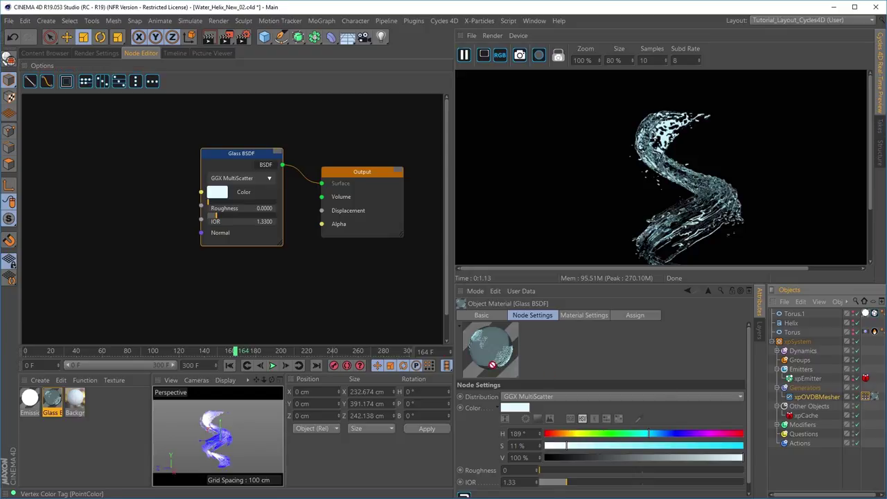
drag(114, 193, 88, 184)
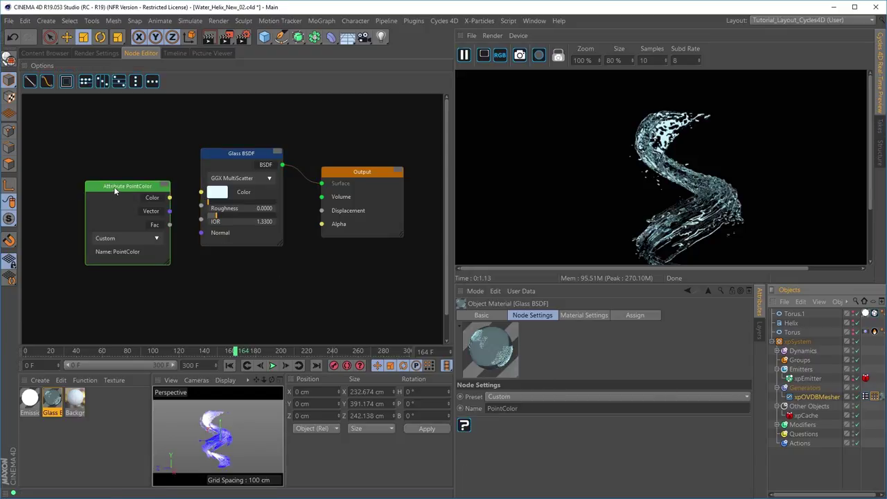
click(137, 187)
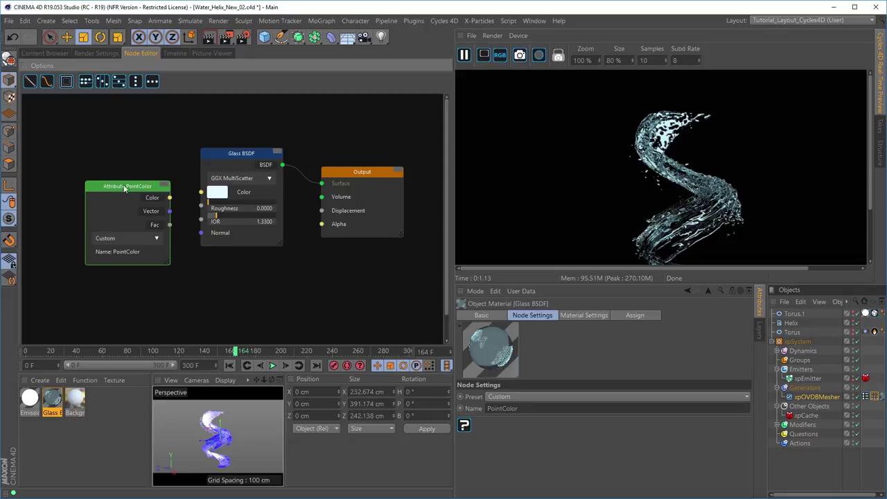
drag(124, 187, 201, 192)
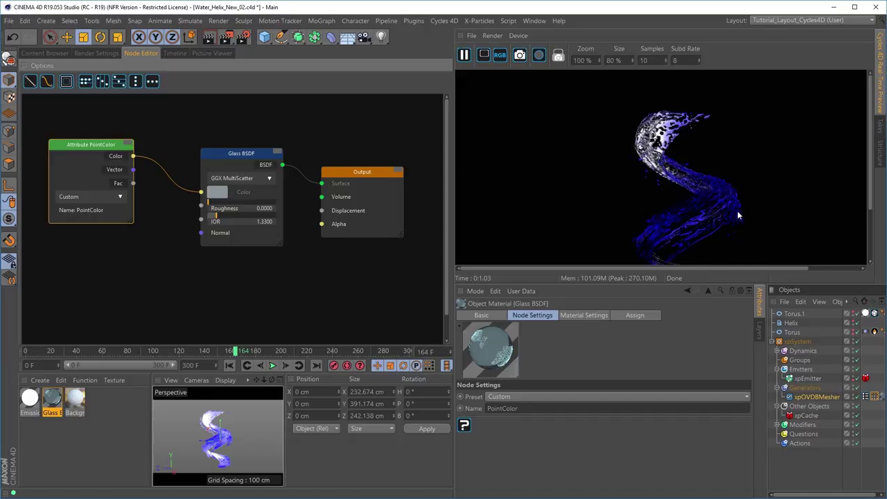
Spread the Output, Glass BSDF and Attribute PointColor nodes apart to open space between the attribute and glass nodes.
scroll(230, 452, up, 3)
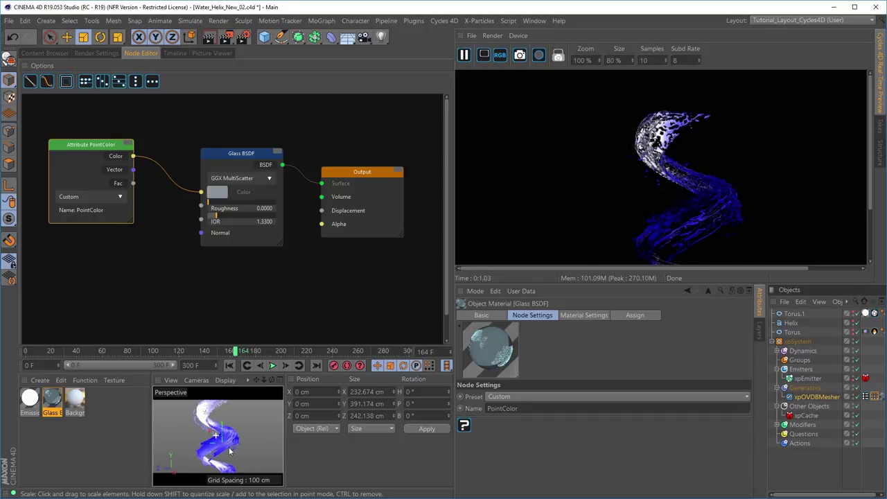
scroll(230, 452, down, 3)
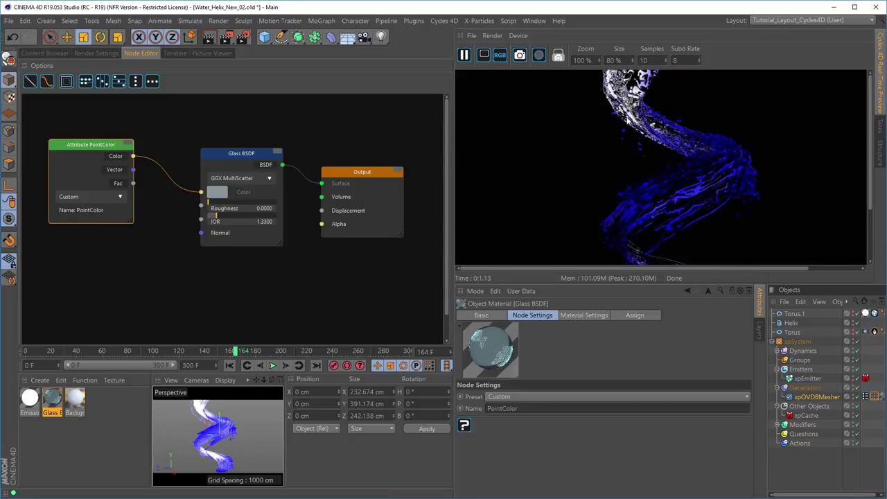
alt+drag(228, 435, 224, 431)
scroll(224, 431, up, 3)
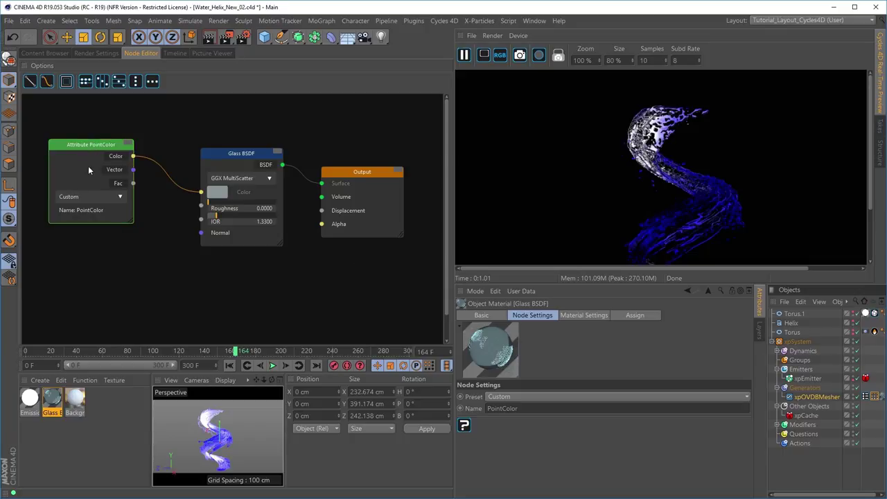
drag(361, 175, 393, 169)
click(243, 156)
drag(244, 155, 295, 160)
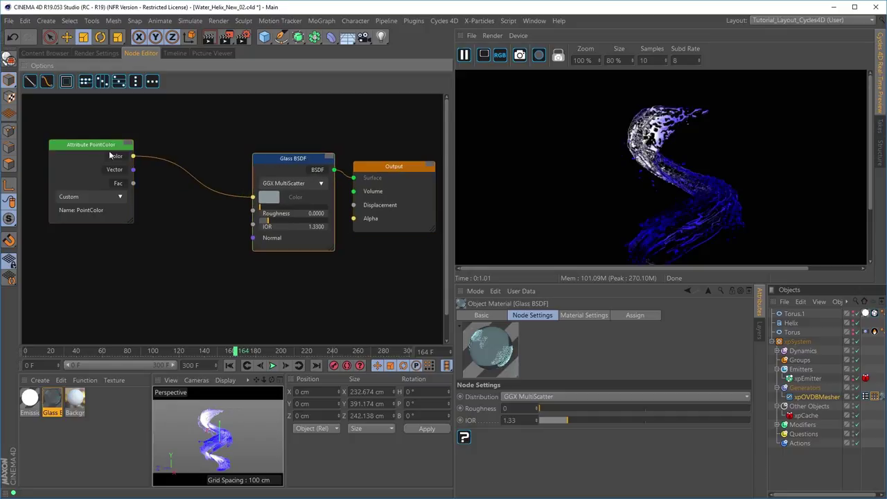
drag(94, 147, 68, 151)
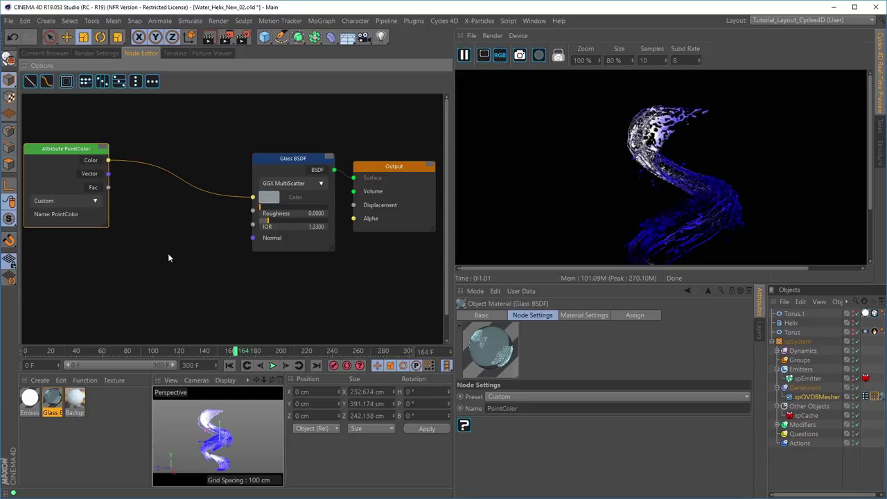
Insert an HSV node into the connection between the Attribute PointColor Color output and the Glass BSDF Color input.
right_click(148, 221)
mouse_move(200, 382)
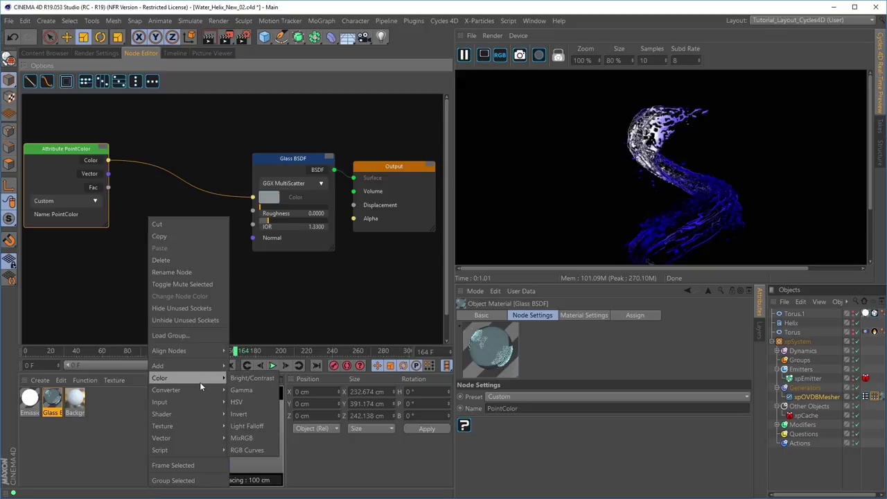
click(242, 401)
drag(186, 216, 187, 146)
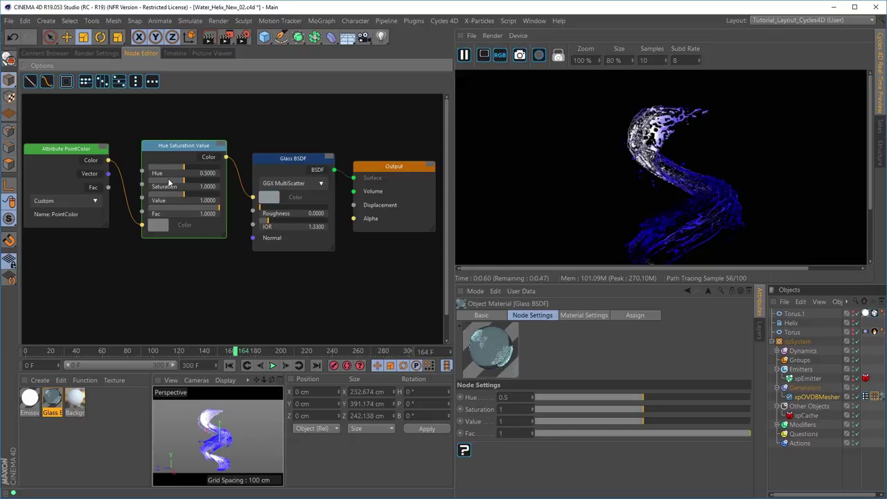
Set the Hue Saturation Value node's Saturation to about 0.26 and its Hue to about 0.39.
drag(178, 185, 160, 182)
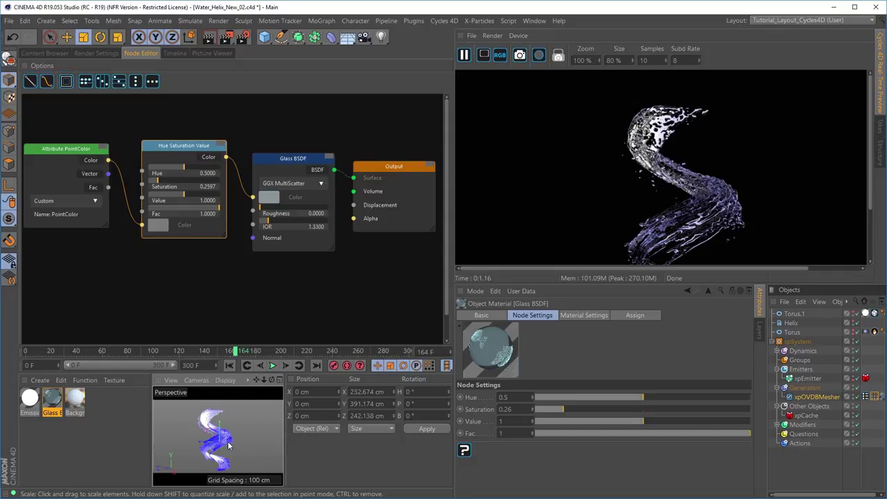
alt+drag(241, 438, 242, 438)
scroll(242, 438, up, 3)
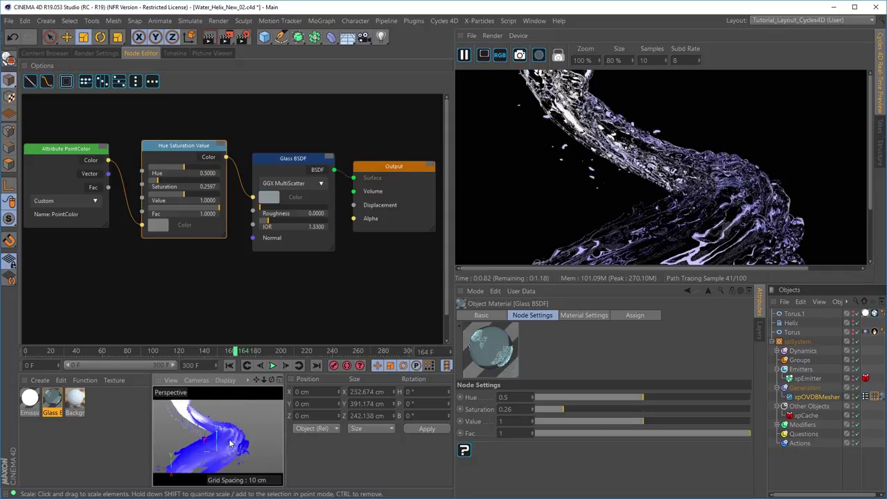
scroll(234, 433, down, 3)
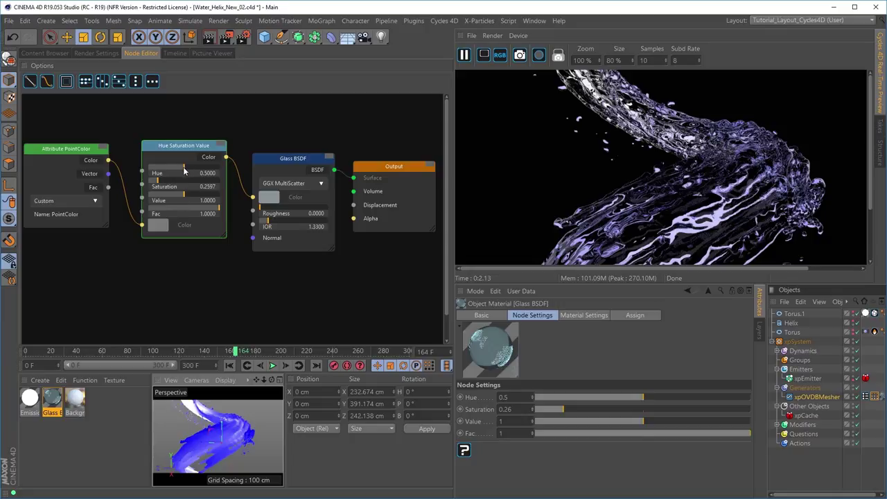
drag(184, 170, 175, 168)
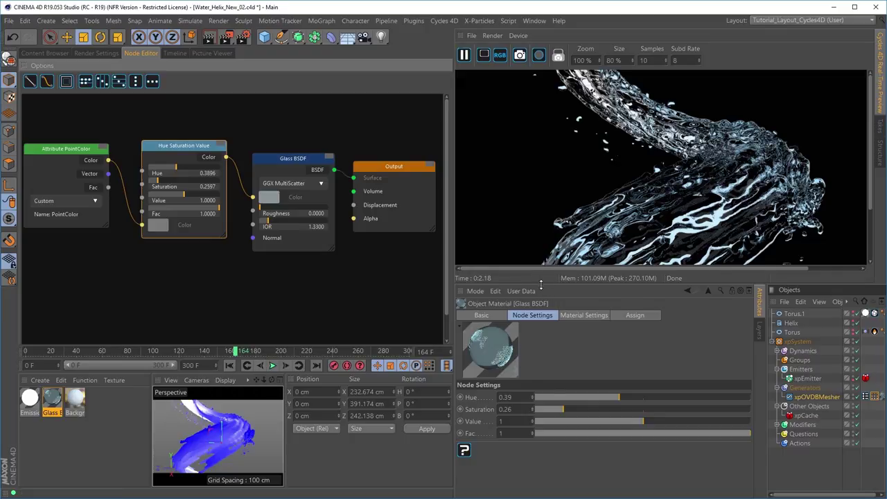
Enlarge the real-time render preview and examine the recolored glass helix up close and as a whole.
drag(541, 283, 554, 370)
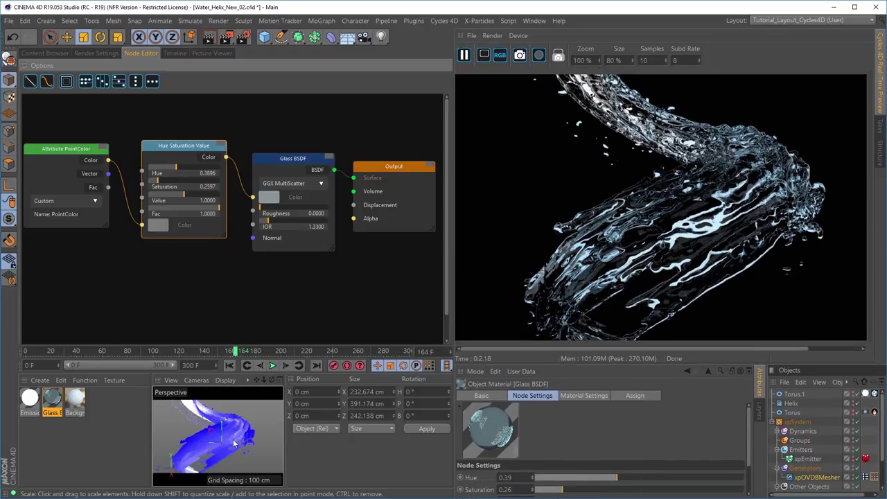
scroll(224, 469, up, 3)
mouse_move(223, 469)
alt+mouse_down()
mouse_move(244, 447)
mouse_move(231, 436)
mouse_move(242, 434)
mouse_move(246, 445)
mouse_move(219, 430)
mouse_move(253, 452)
mouse_move(239, 440)
mouse_move(284, 451)
mouse_move(385, 440)
mouse_move(58, 447)
mouse_move(239, 444)
mouse_move(231, 456)
mouse_move(234, 448)
mouse_move(264, 455)
alt+mouse_up()
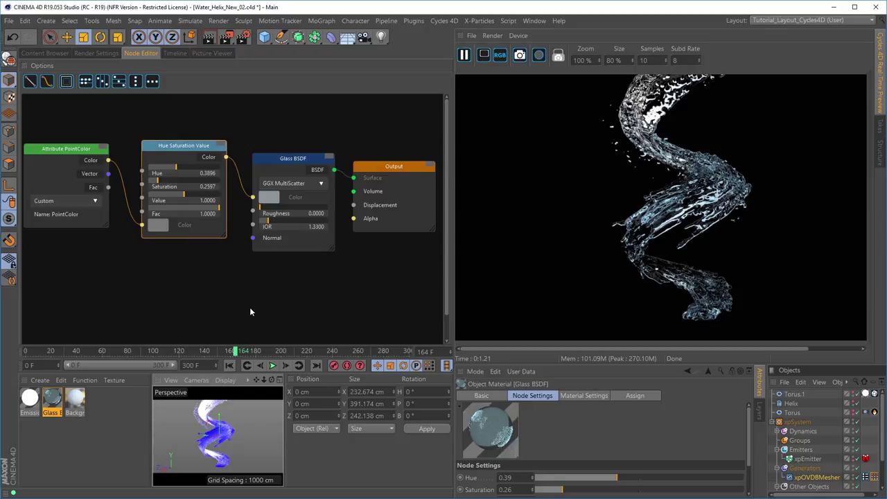
alt+drag(212, 426, 227, 443)
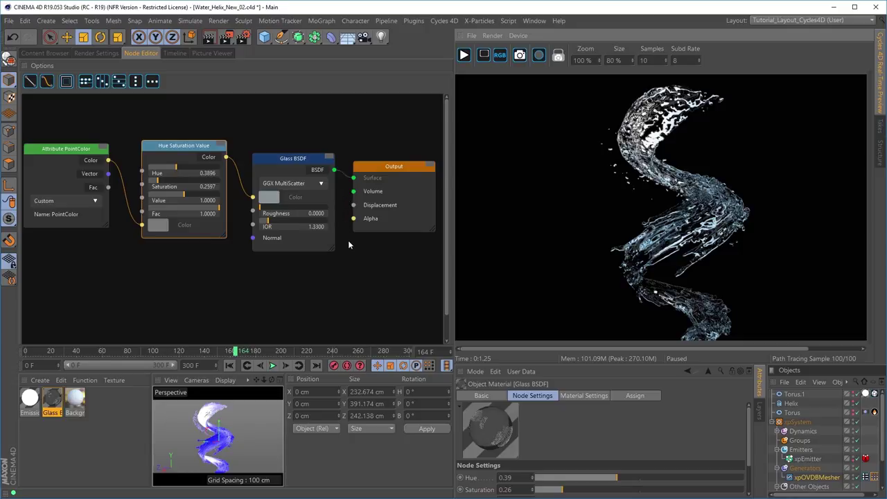
Switch to the Tutorial_Layout_C4D layout and add a Cycles 4D camera to the scene.
click(774, 20)
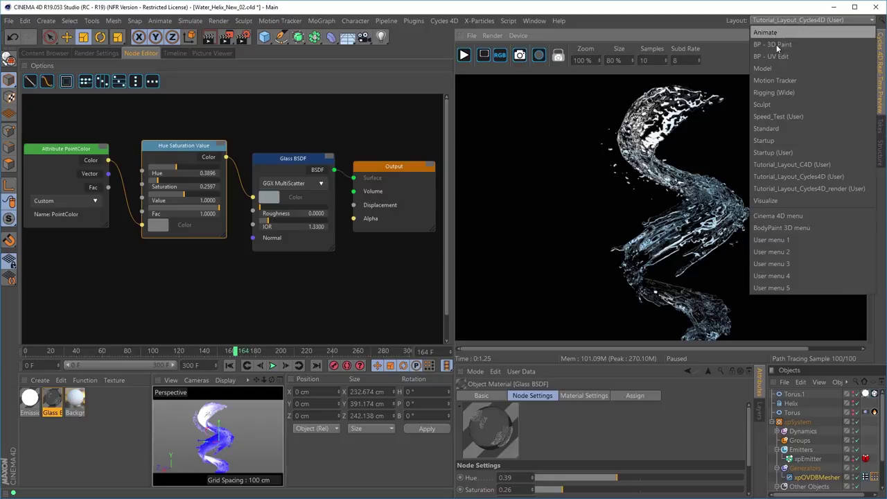
click(788, 165)
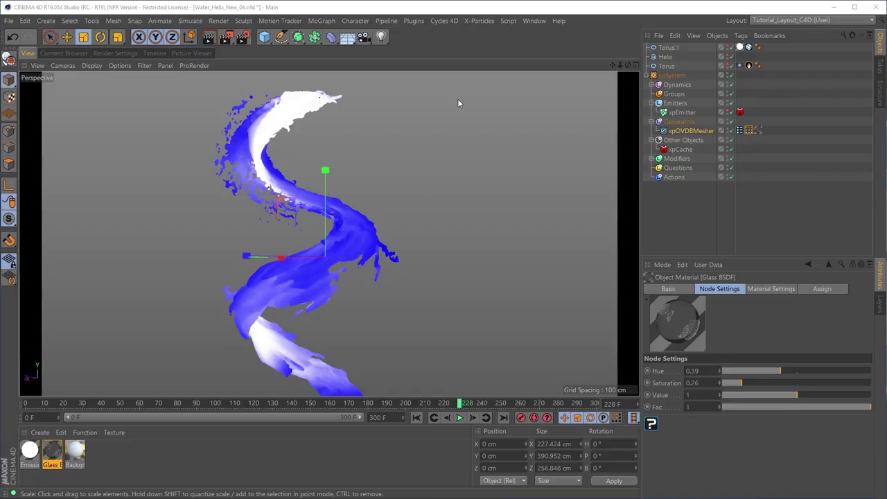
click(442, 21)
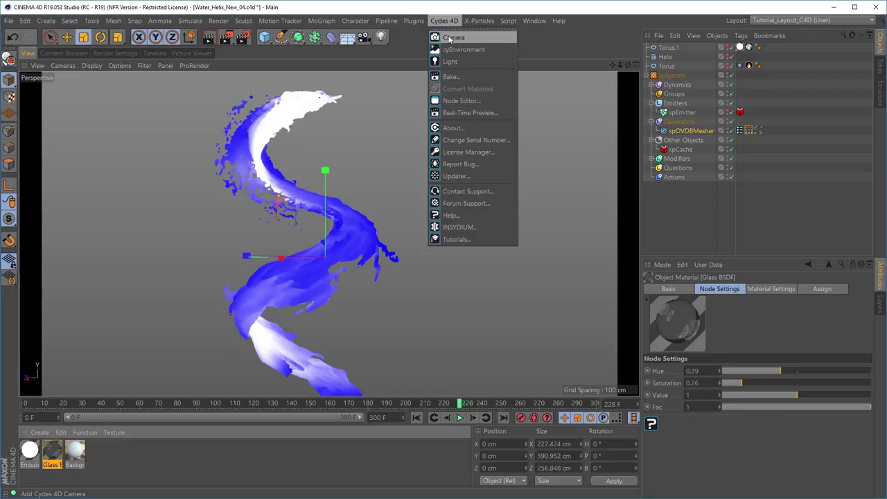
click(454, 37)
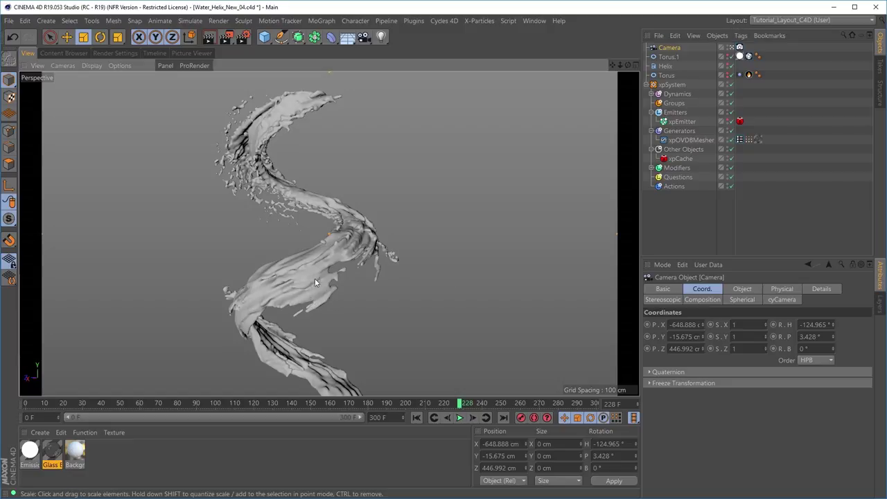
Position the camera for a close low-angle shot looking up through the helix, at about -19.5° heading and 48° pitch.
alt+drag(280, 276, 268, 244)
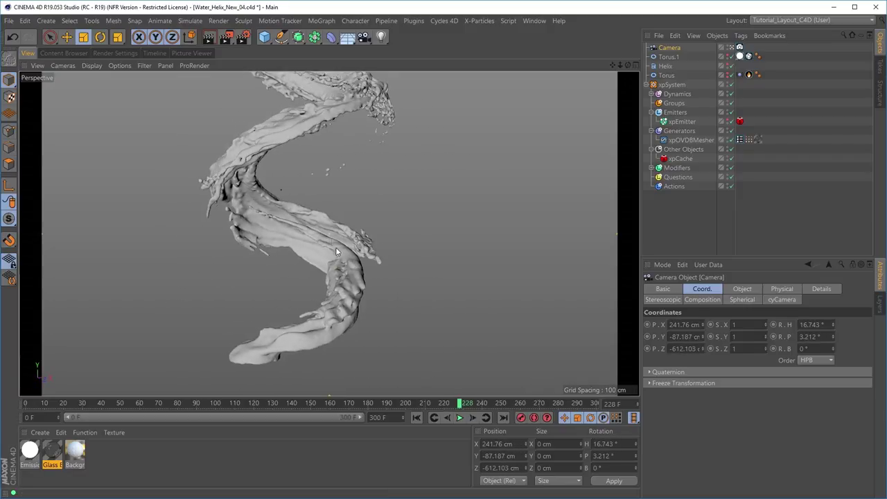
alt+drag(336, 247, 370, 347)
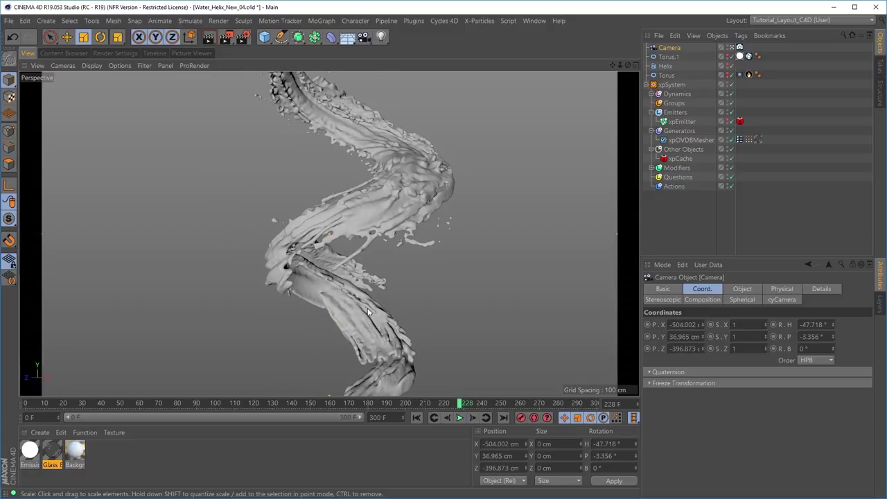
alt+drag(368, 312, 335, 295)
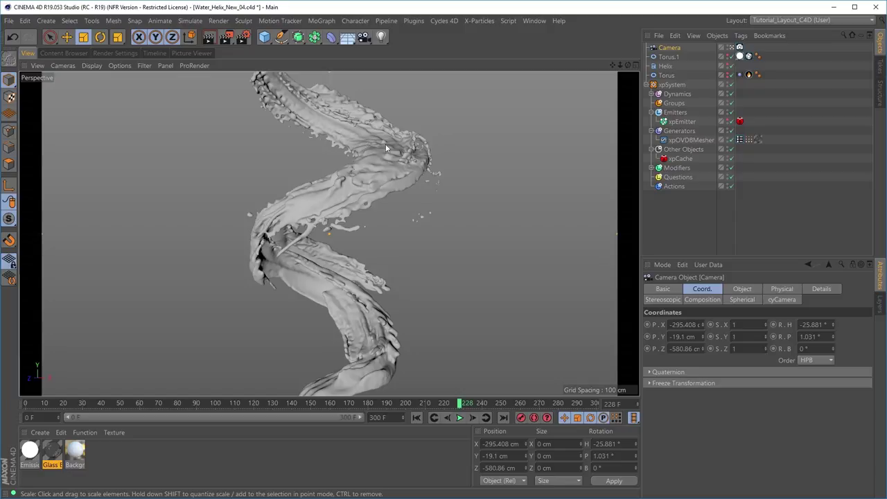
alt+right_drag(339, 314, 352, 349)
mouse_move(352, 352)
alt+mouse_down()
mouse_move(349, 340)
mouse_move(341, 359)
mouse_move(346, 352)
alt+mouse_up()
alt+middle_drag(345, 352, 293, 175)
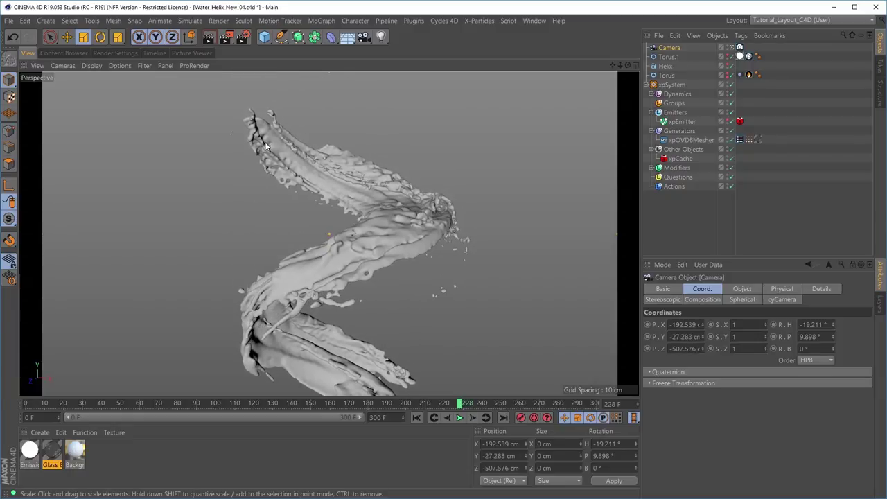
alt+middle_drag(266, 146, 261, 177)
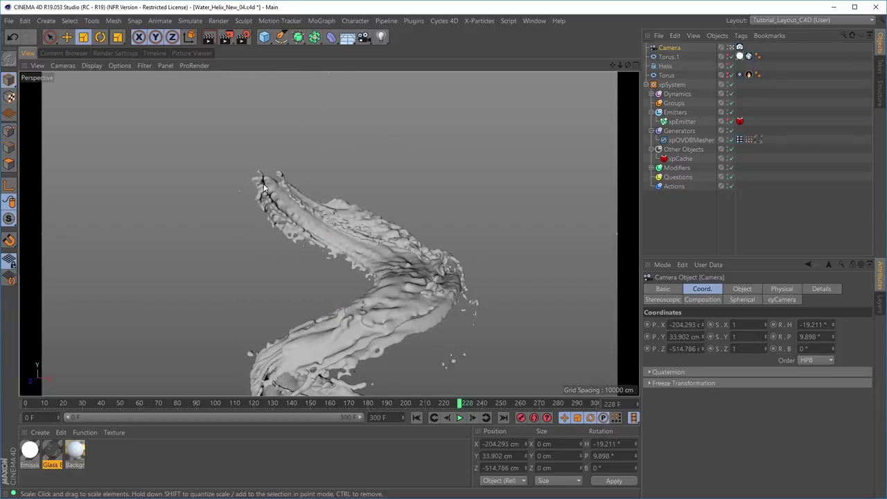
alt+middle_drag(334, 349, 330, 268)
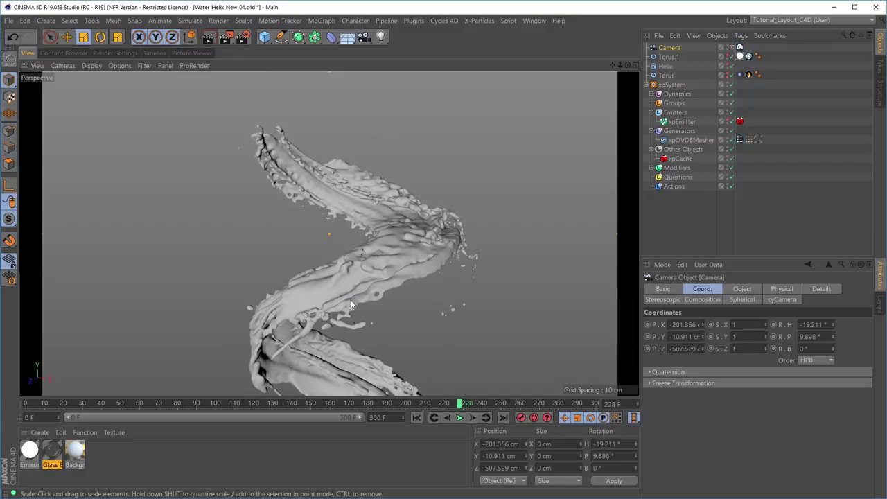
mouse_move(351, 304)
alt+middle_down()
mouse_move(341, 272)
mouse_move(340, 291)
alt+middle_up()
alt+middle_drag(324, 347, 373, 298)
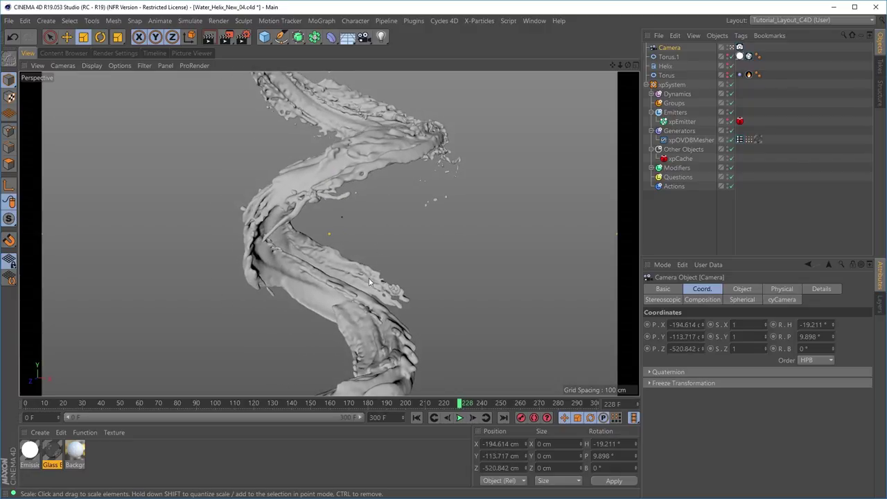
alt+drag(370, 282, 281, 178)
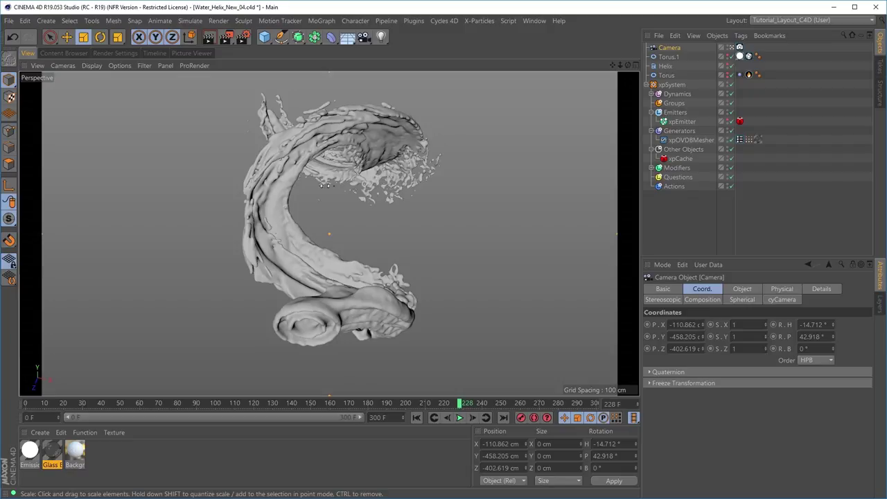
alt+drag(318, 250, 331, 289)
alt+right_drag(332, 292, 338, 291)
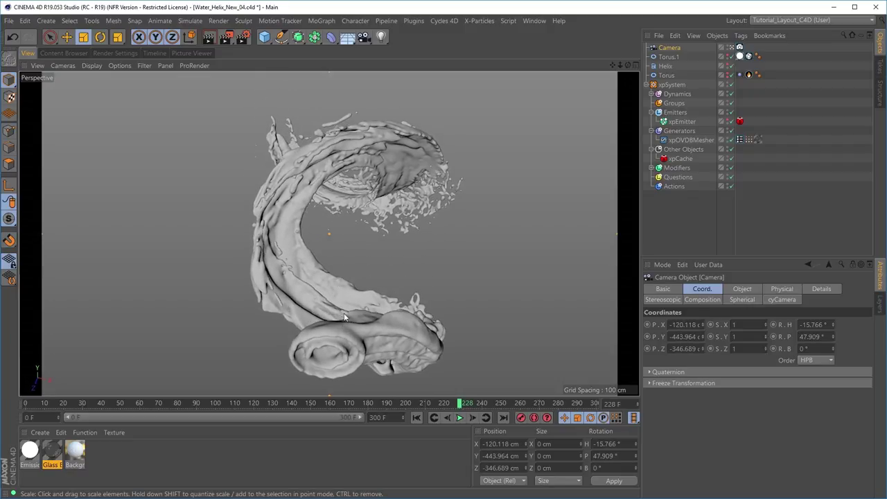
alt+right_drag(331, 253, 373, 242)
alt+drag(372, 242, 338, 269)
mouse_move(338, 269)
alt+middle_down()
mouse_move(350, 284)
mouse_move(335, 305)
mouse_move(340, 276)
alt+middle_up()
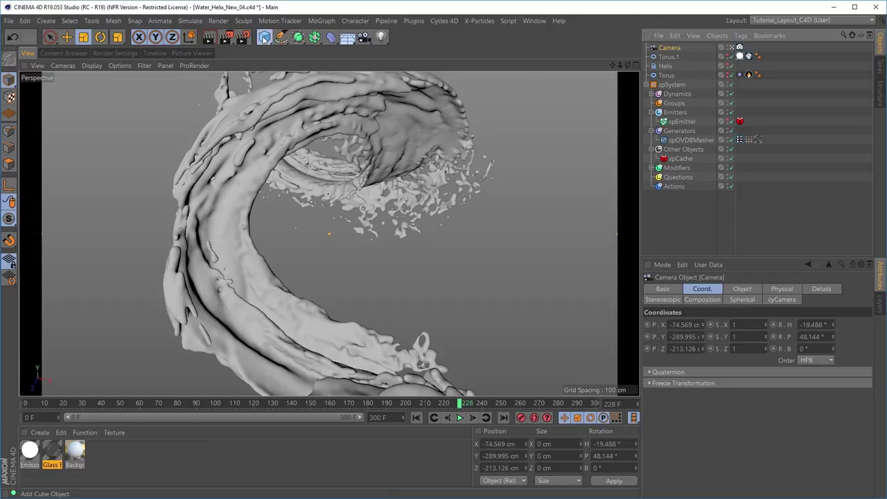
Add a Null object at the scene origin and make the camera its child.
drag(264, 38, 295, 52)
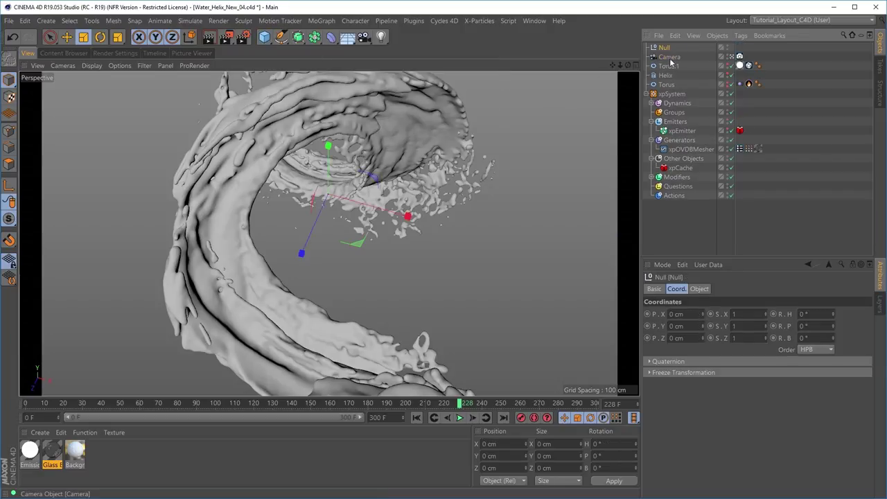
drag(666, 50, 666, 51)
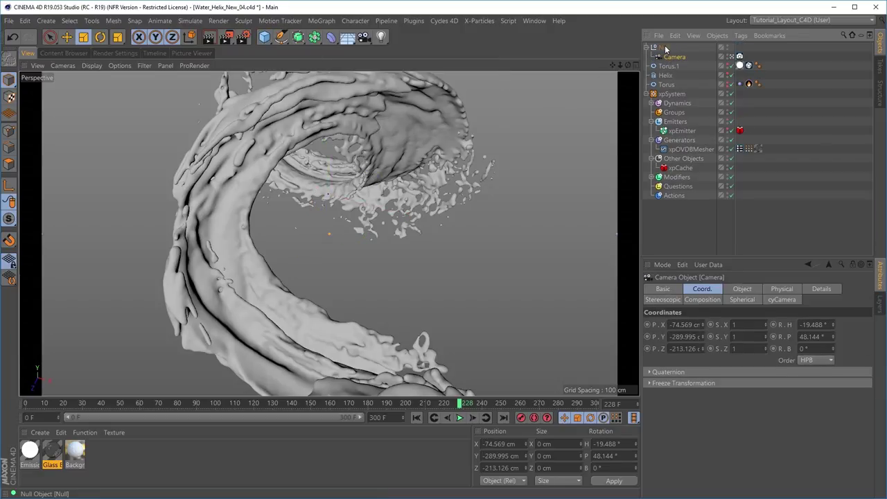
Rotate the camera's parent Null to a heading of -4° and a bank of 48°.
click(664, 47)
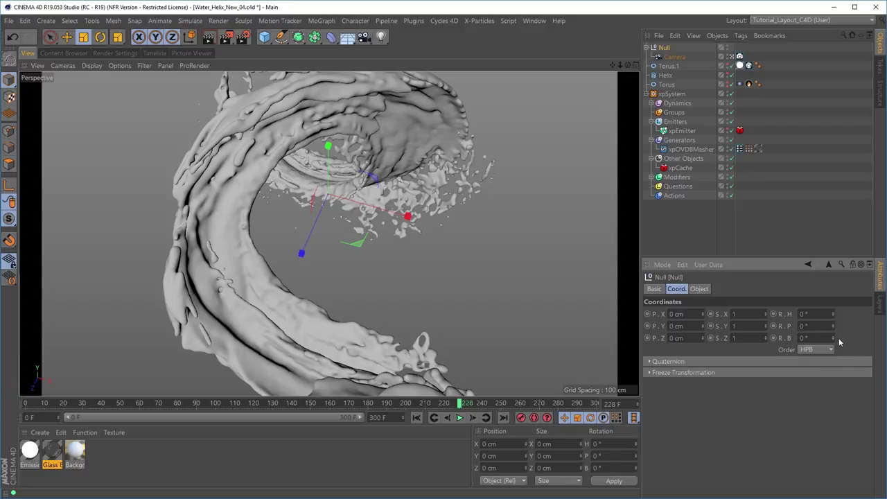
mouse_move(832, 329)
mouse_down()
mouse_move(833, 249)
mouse_move(833, 337)
mouse_move(840, 305)
mouse_move(838, 324)
mouse_move(839, 316)
mouse_up()
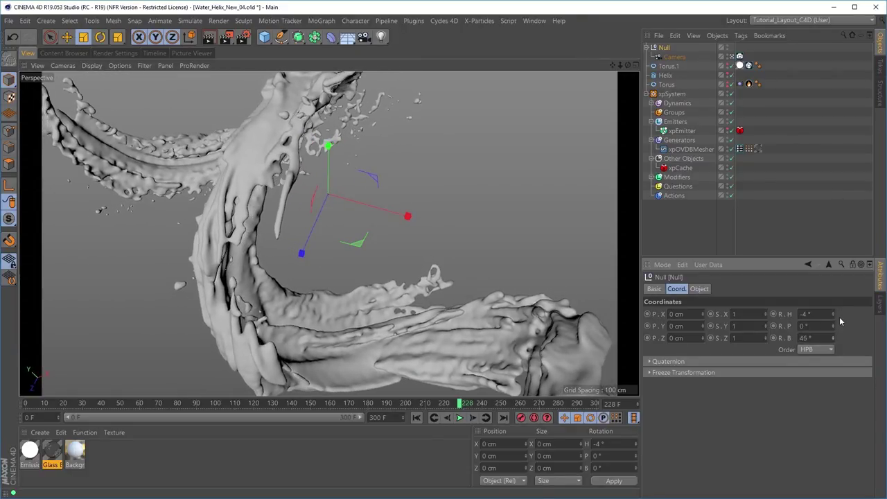
drag(840, 316, 840, 316)
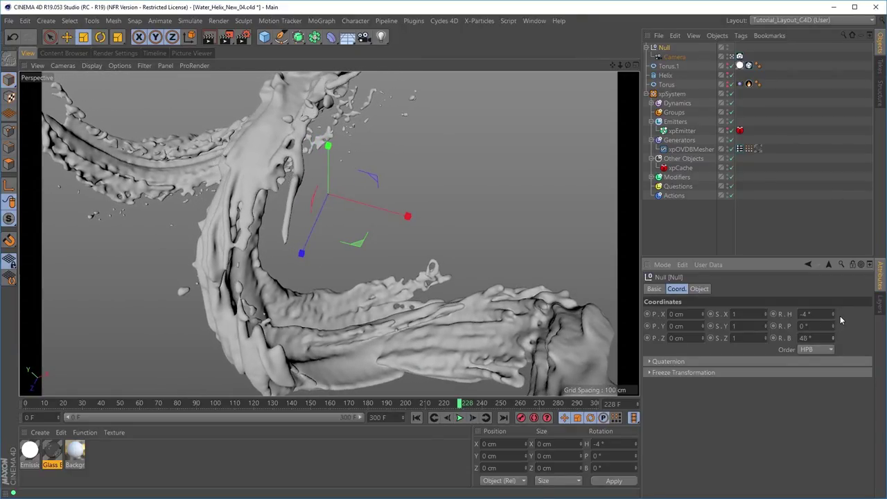
Disable the xpOVDBMesher and play the cached particle animation from the first frame through the camera.
click(733, 148)
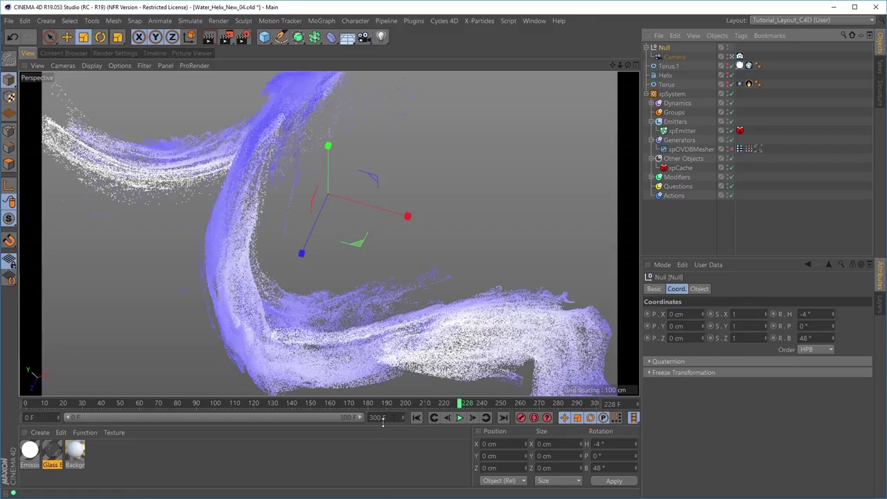
click(415, 417)
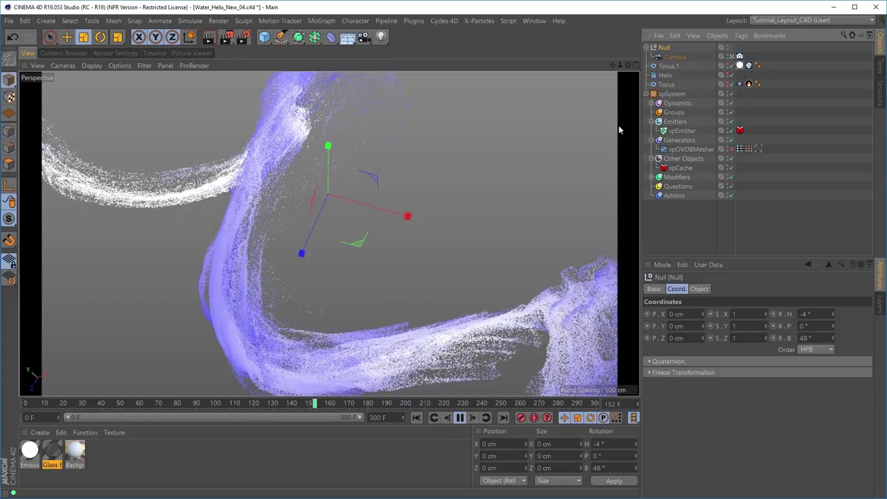
Rotate the camera's parent Null to a heading of -5°, a pitch of 1° and a bank of 36°.
click(833, 323)
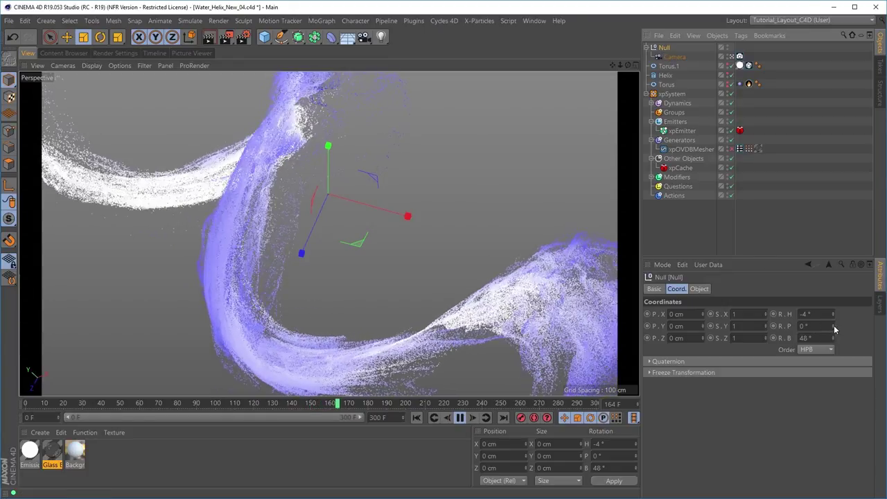
mouse_move(833, 313)
mouse_down()
mouse_move(828, 300)
mouse_move(829, 315)
mouse_up()
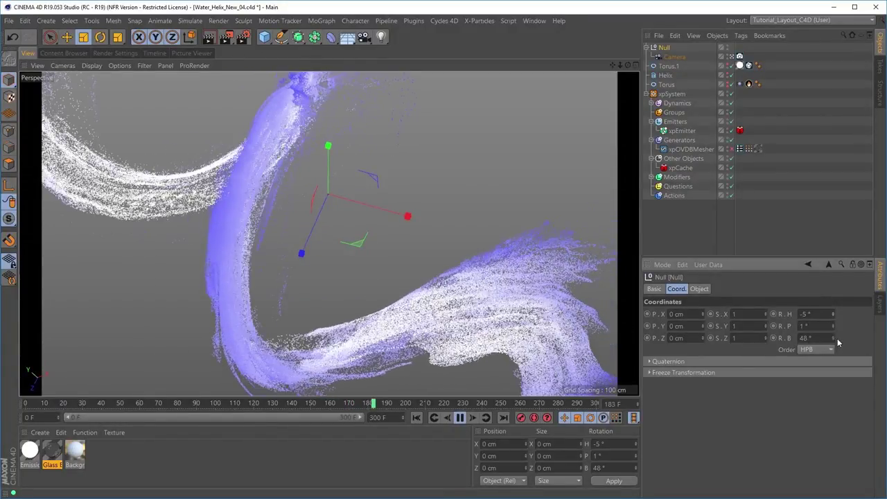
drag(832, 340, 831, 346)
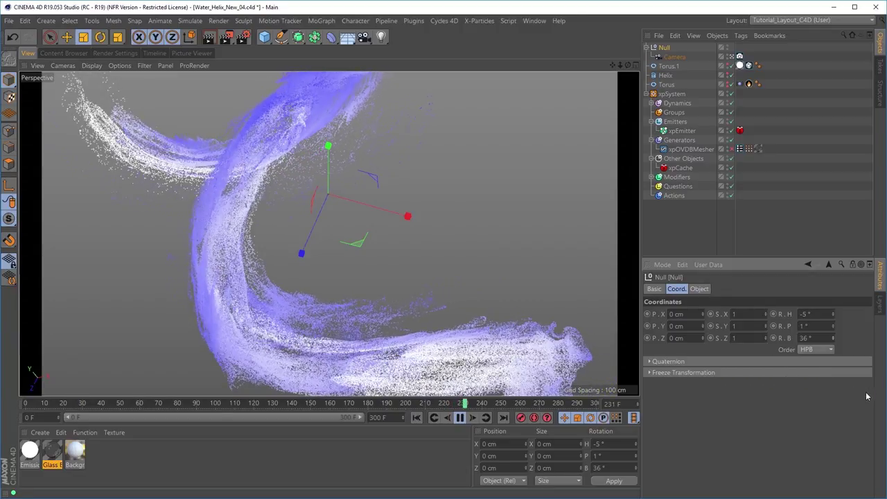
Set the camera's focal length to 25 mm for a wide-angle view of the helix.
click(674, 56)
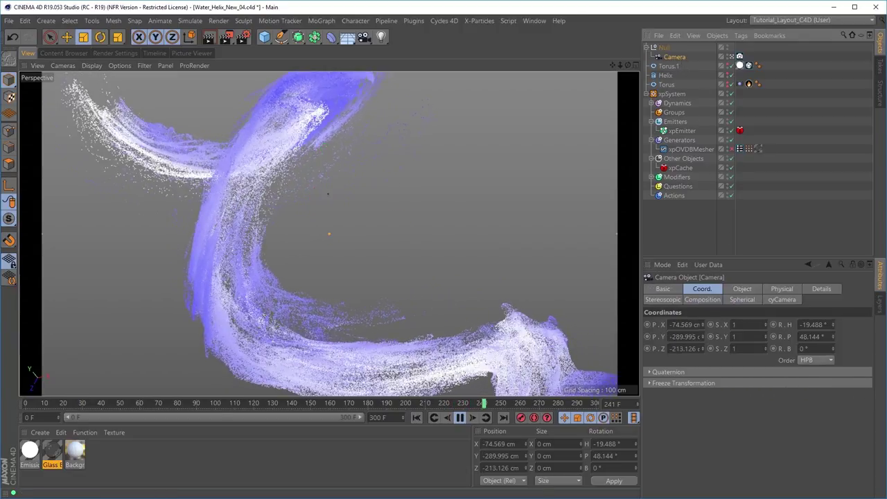
click(742, 289)
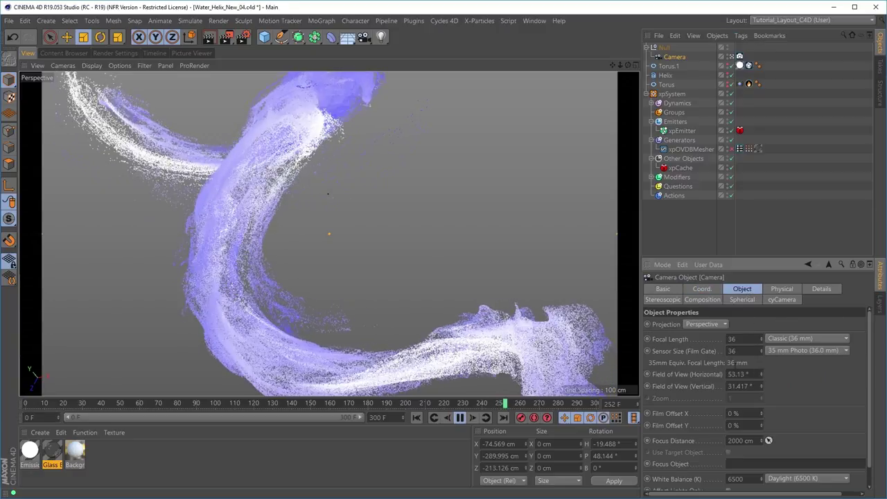
click(743, 340)
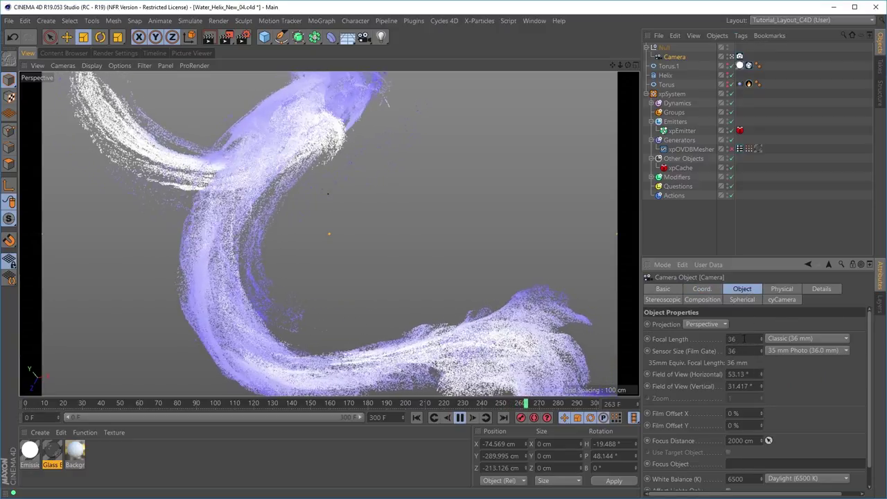
text(25)
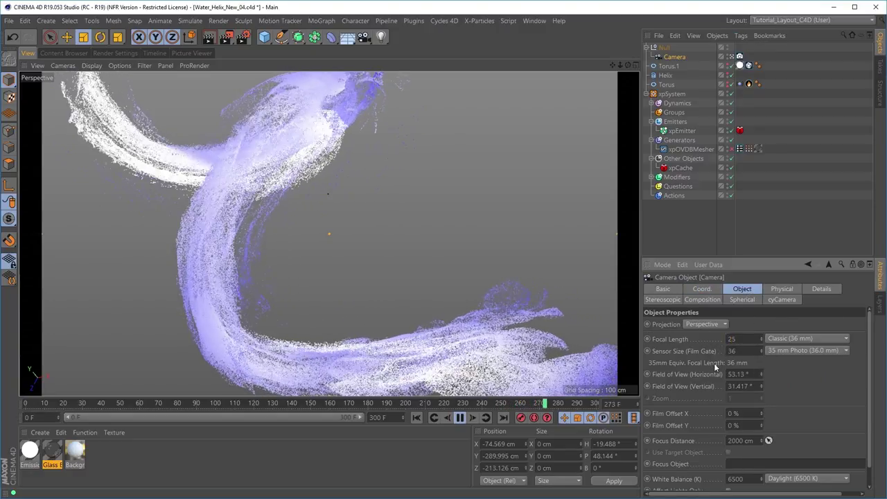
key(Return)
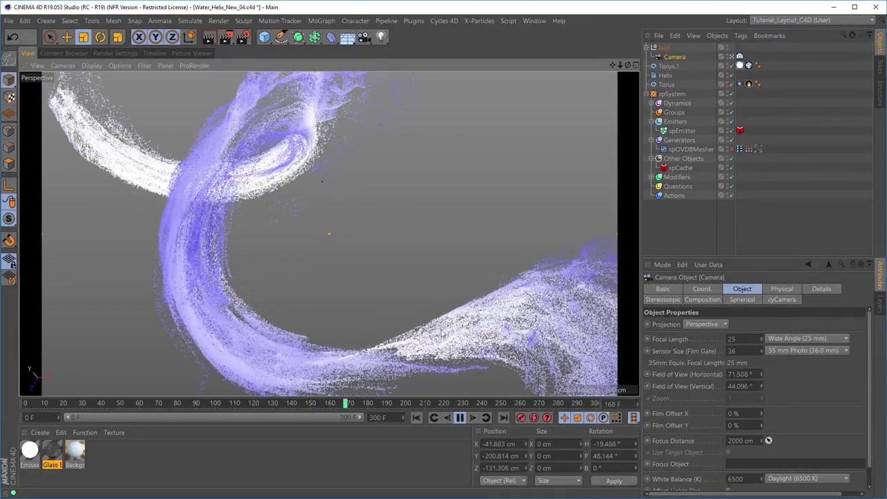
Rotate the parent Null to heading -17°, pitch 6° and bank 30°, and shift the camera slightly to reframe the helix.
click(664, 47)
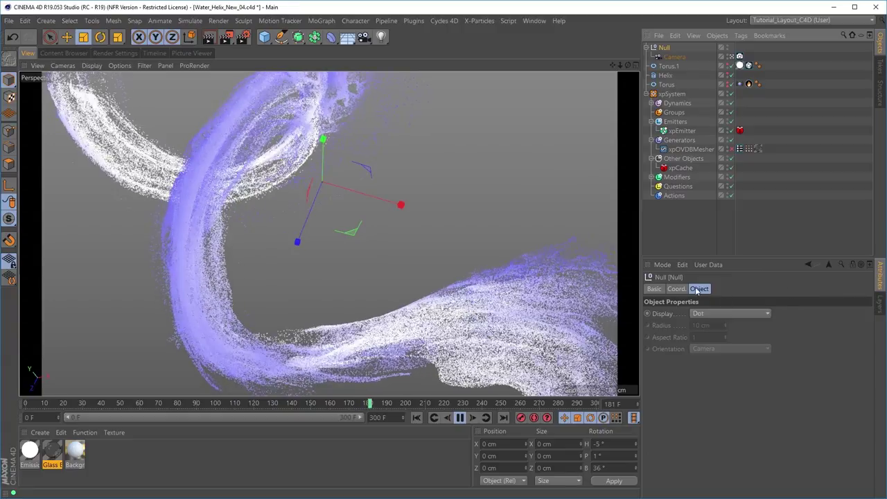
click(676, 288)
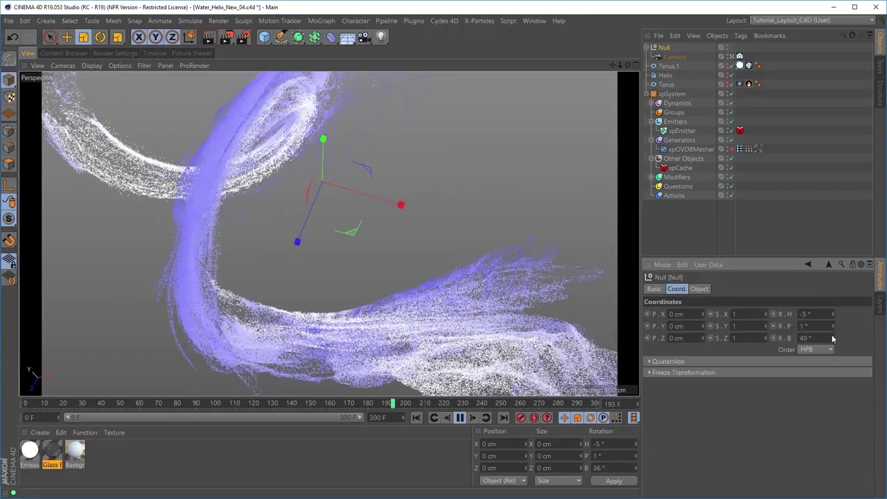
mouse_move(835, 339)
mouse_down()
mouse_move(832, 314)
mouse_move(831, 322)
mouse_up()
drag(832, 326, 833, 325)
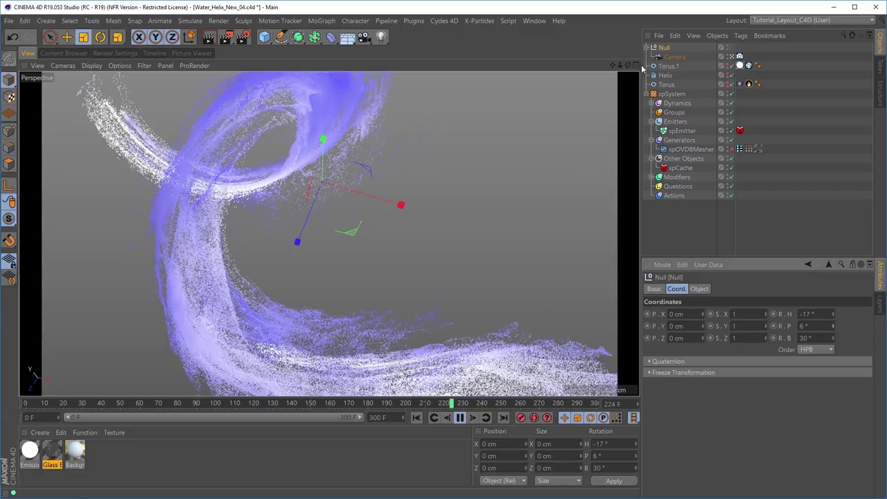
click(673, 56)
alt+middle_drag(407, 295, 400, 322)
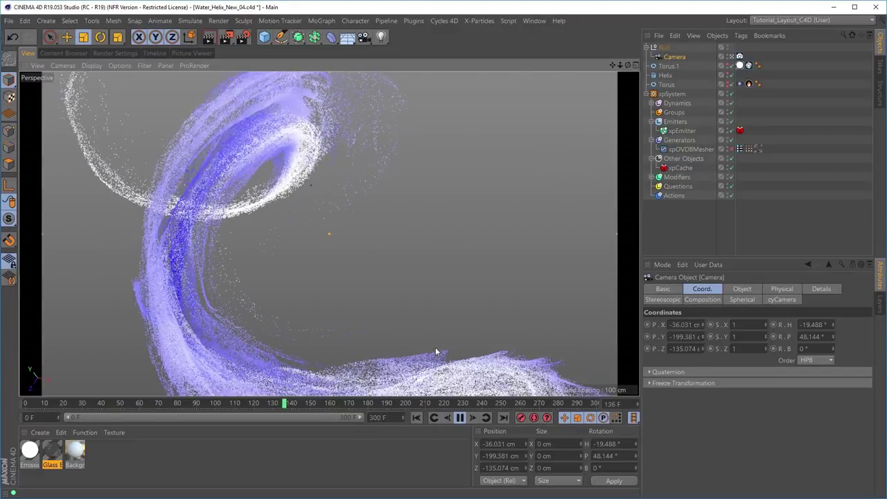
Stop playback, re-enable the xpOVDBMesher and check the meshed water at frames 97 and 249.
click(459, 418)
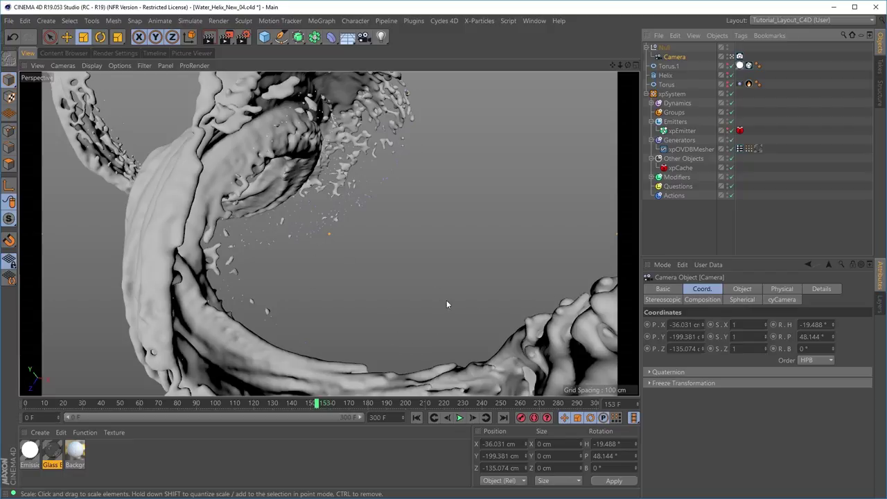
click(208, 404)
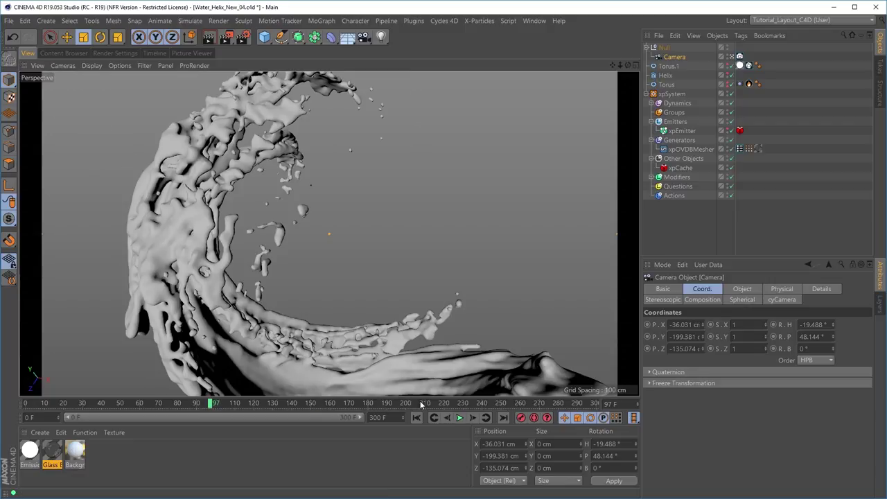
click(478, 416)
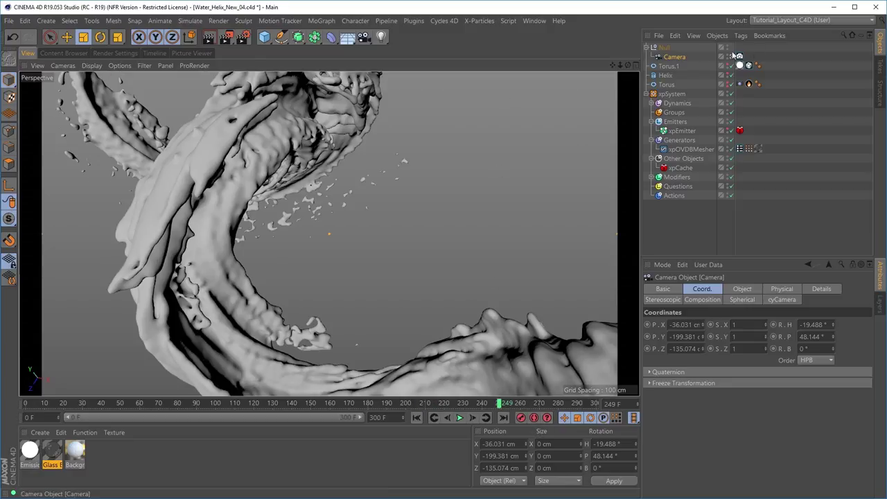
Switch to the Tutorial_Layout_Cycles4D layout and start the real-time preview of frame 249.
click(798, 21)
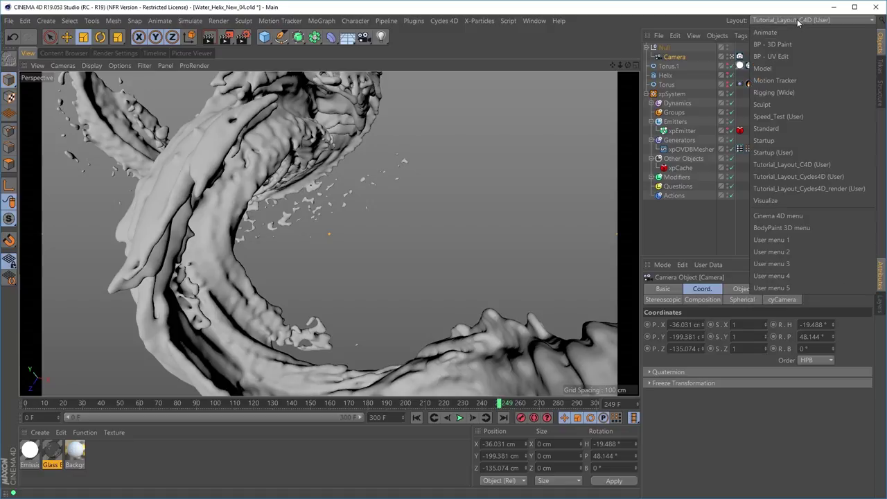
click(800, 176)
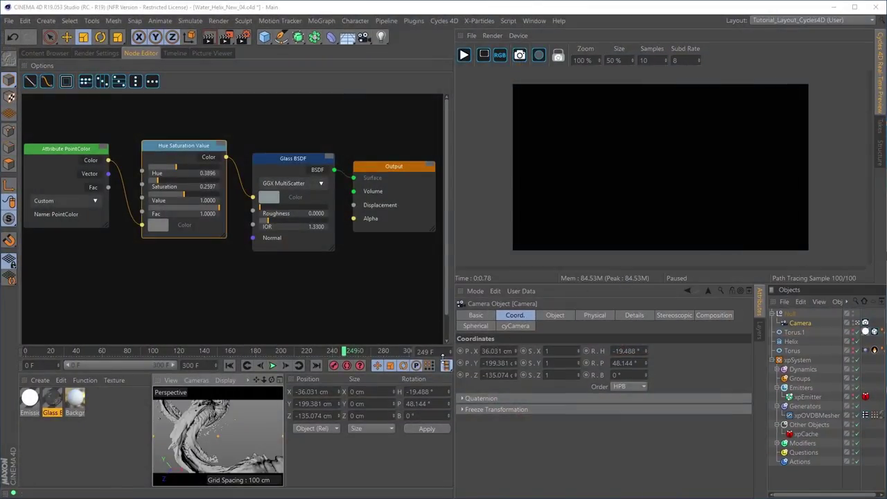
click(463, 55)
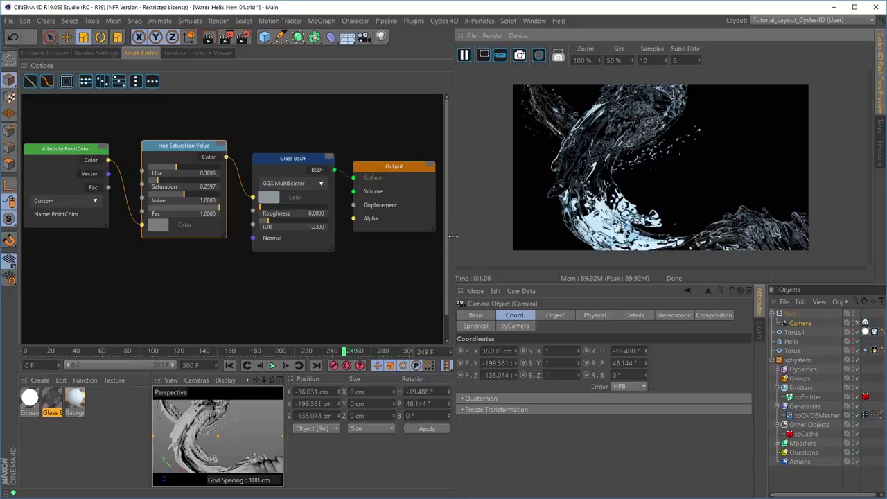
Enlarge the real-time preview area and set its render size to 80%.
drag(451, 240, 326, 237)
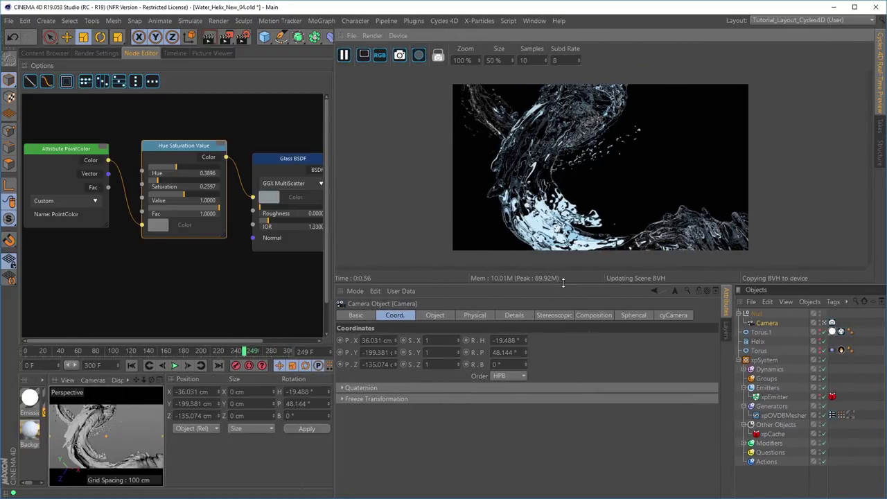
drag(563, 284, 565, 390)
click(503, 61)
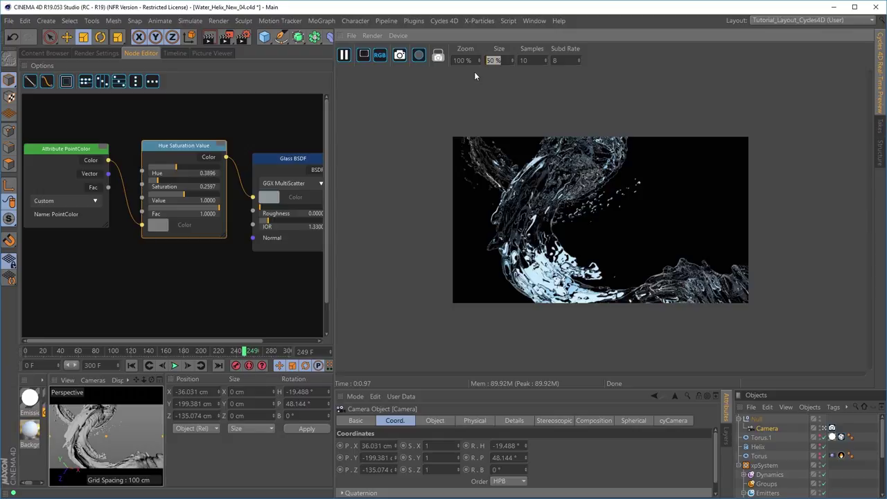
text(80)
key(Return)
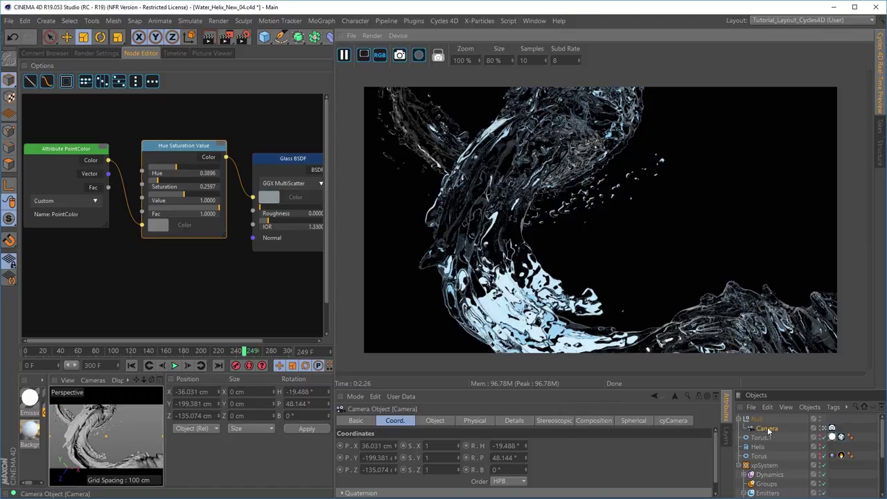
Pick the camera's focus distance on the middle of the main water curve, at about 226.8 cm.
click(436, 422)
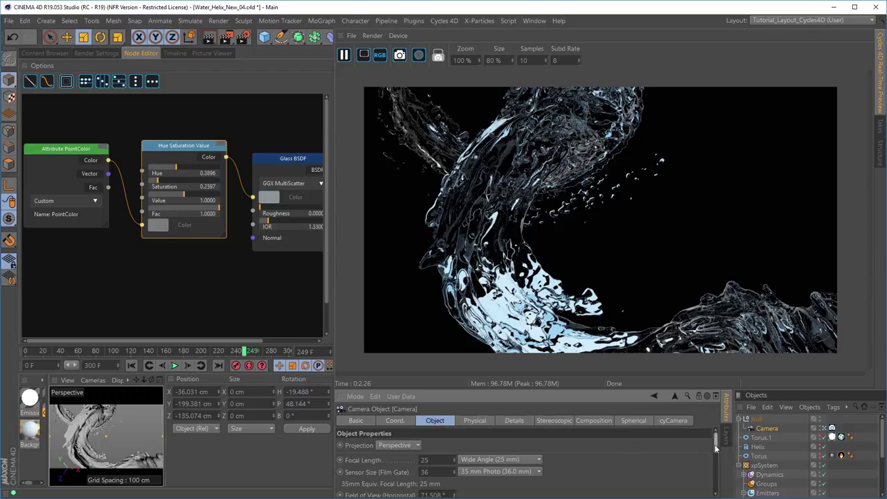
drag(715, 445, 720, 480)
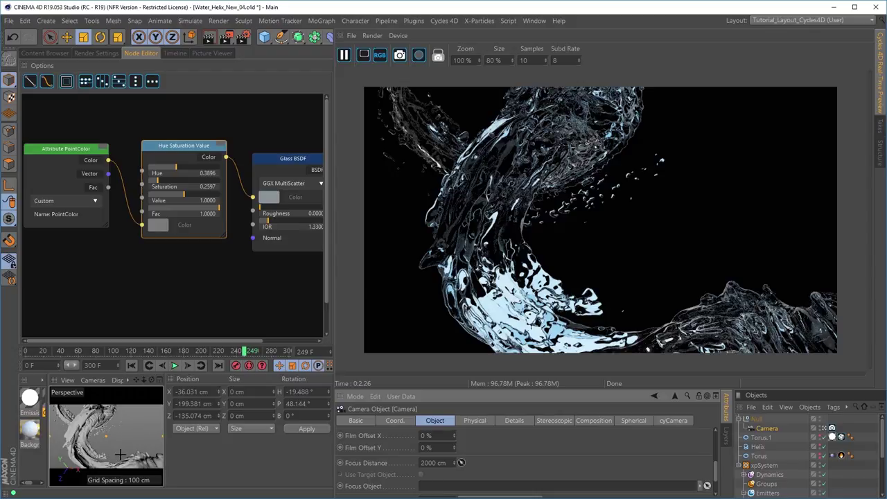
click(81, 441)
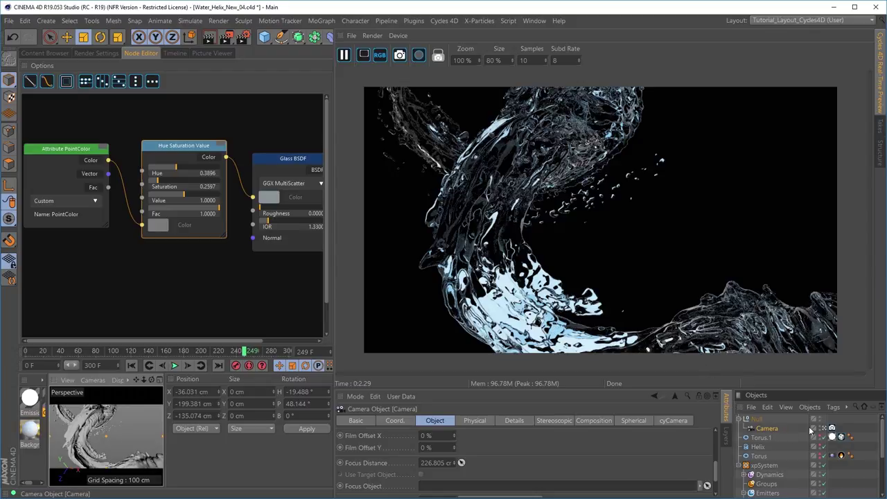
Turn on depth of field in the Cycles 4D camera tag with a Radius aperture size of 0.04.
click(832, 429)
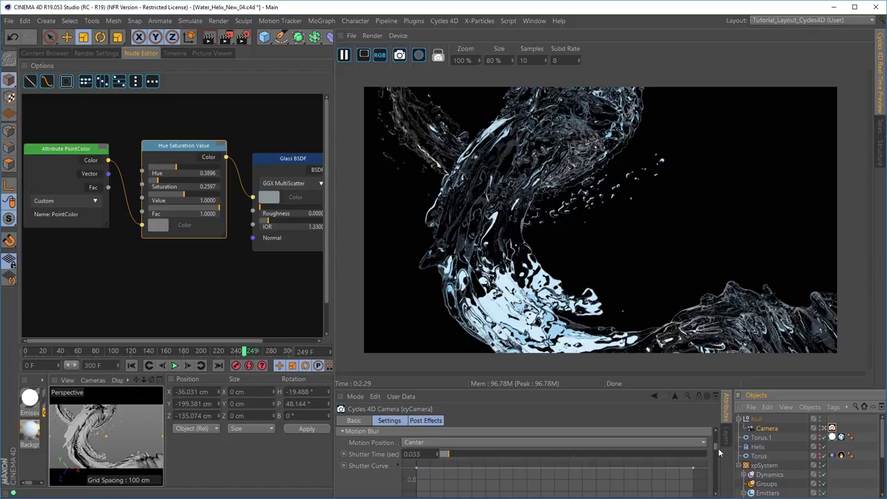
drag(713, 445, 716, 435)
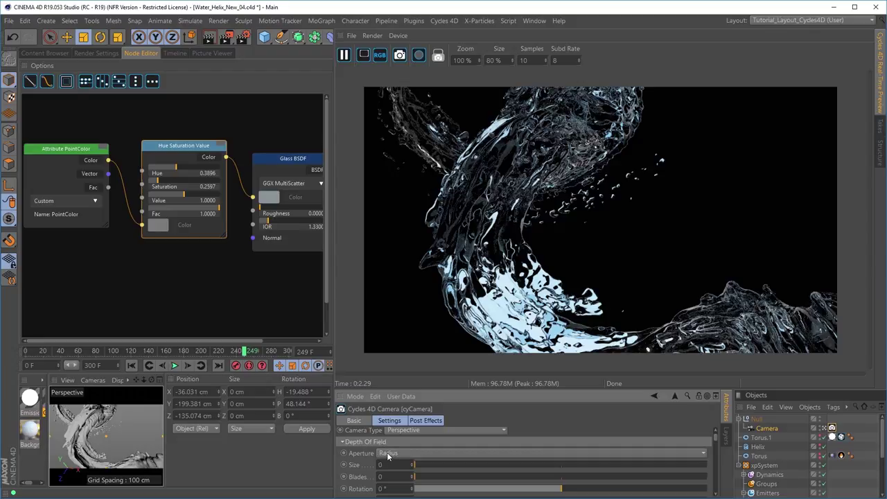
click(421, 467)
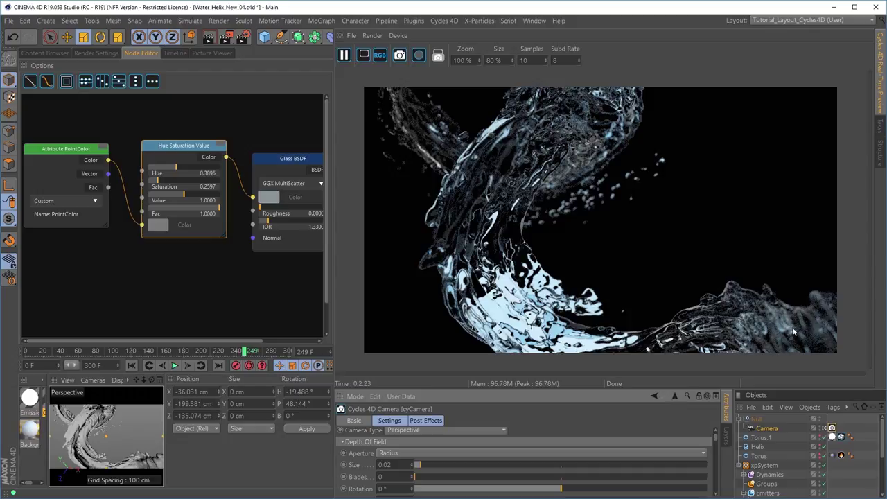
click(426, 467)
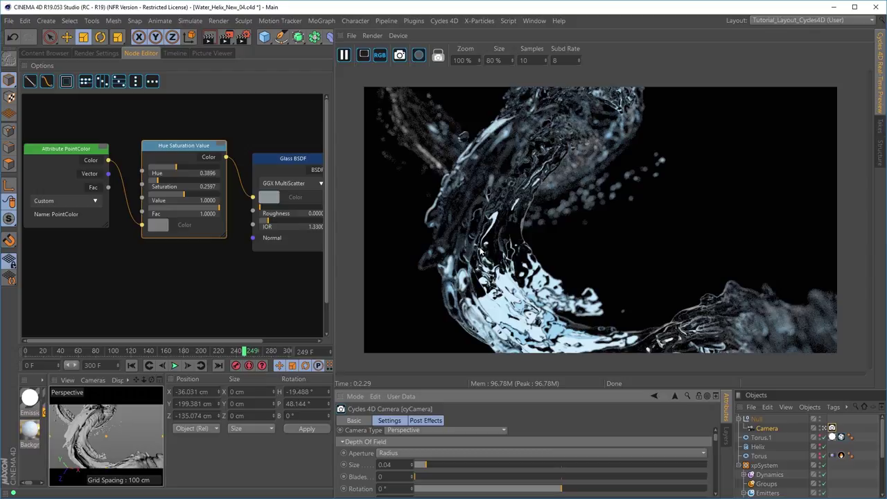
Pick the camera's focus distance on the distant strand at the helix's upper left, at about 327.2 cm.
click(767, 428)
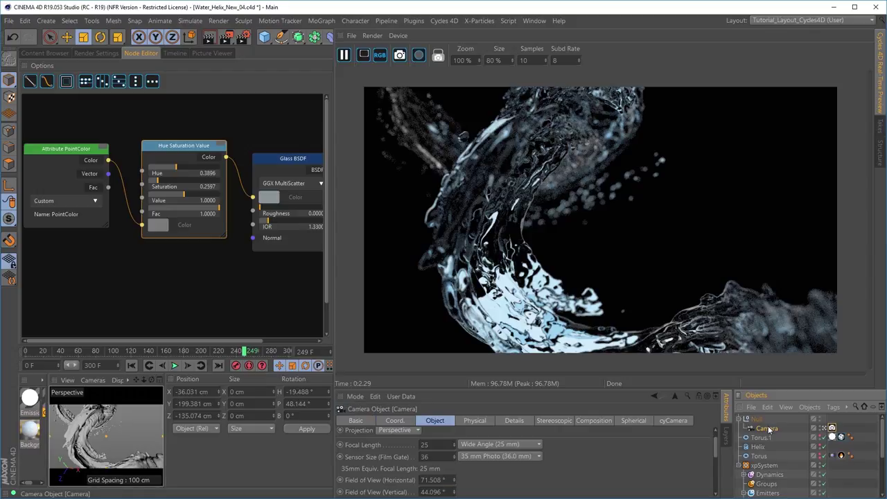
drag(714, 454, 717, 476)
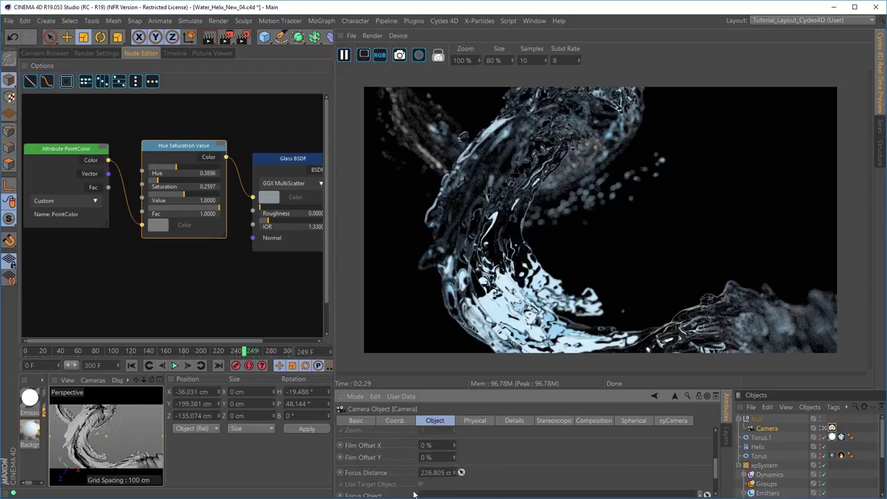
click(460, 472)
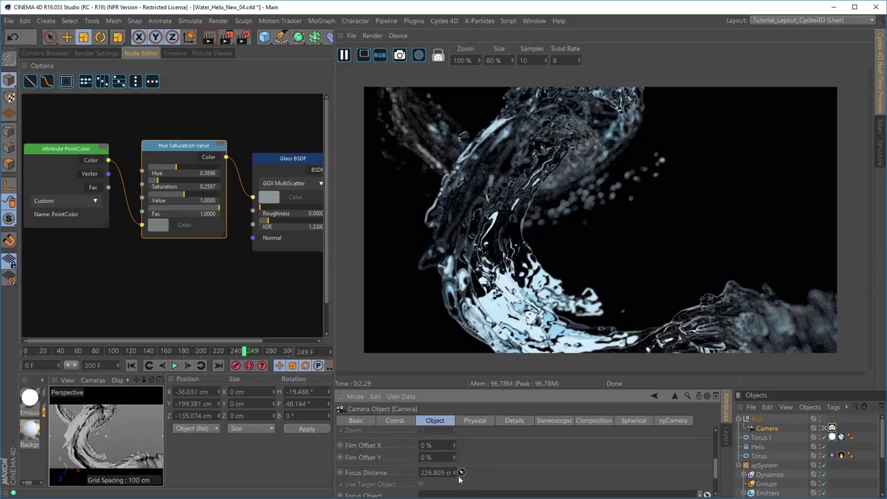
click(62, 416)
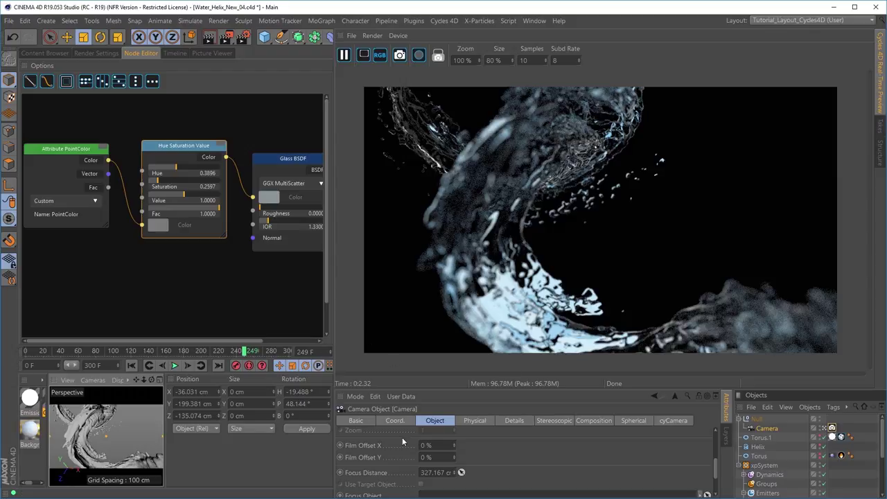
Pick the camera's focus distance on the near strand in the upper part of the helix, at about 174.9 cm.
click(770, 430)
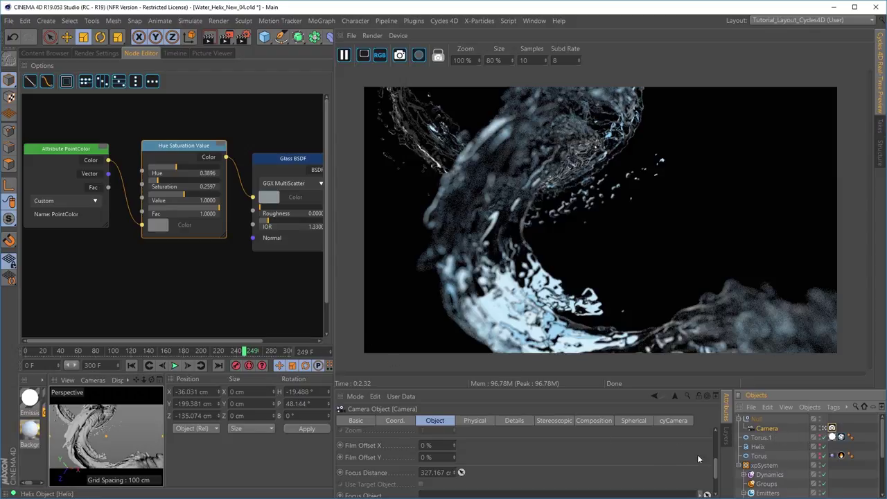
click(462, 472)
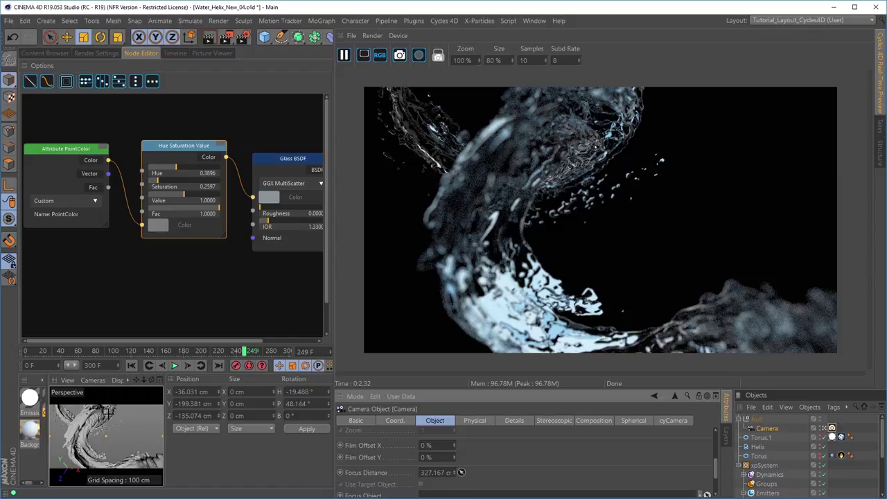
click(92, 410)
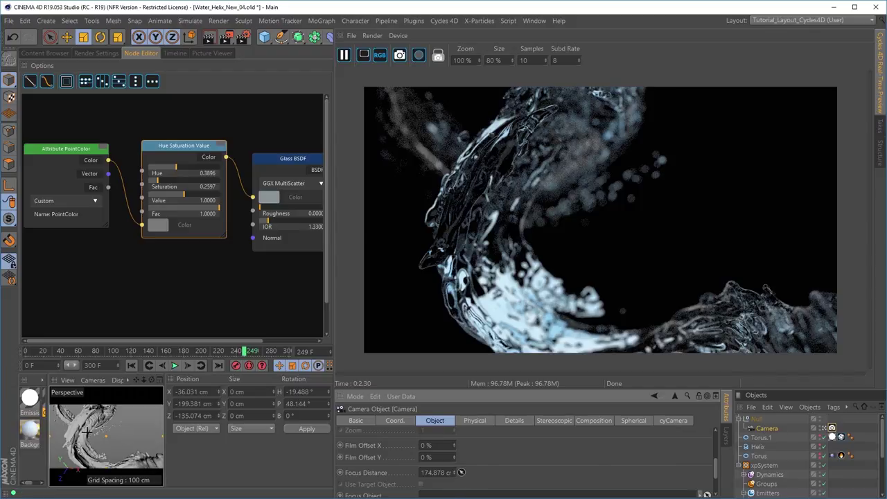
Refine the camera's focus distance by picking strands in the upper part of the helix, ending at about 270.1 cm.
click(109, 416)
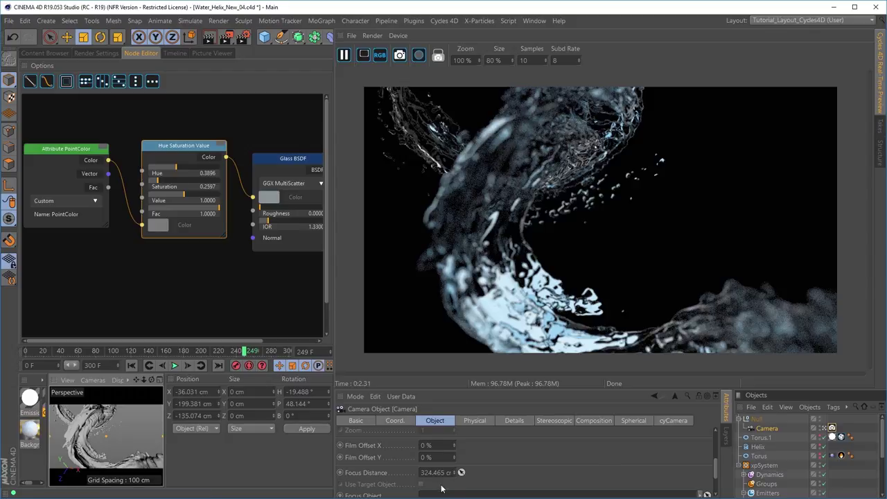
click(461, 472)
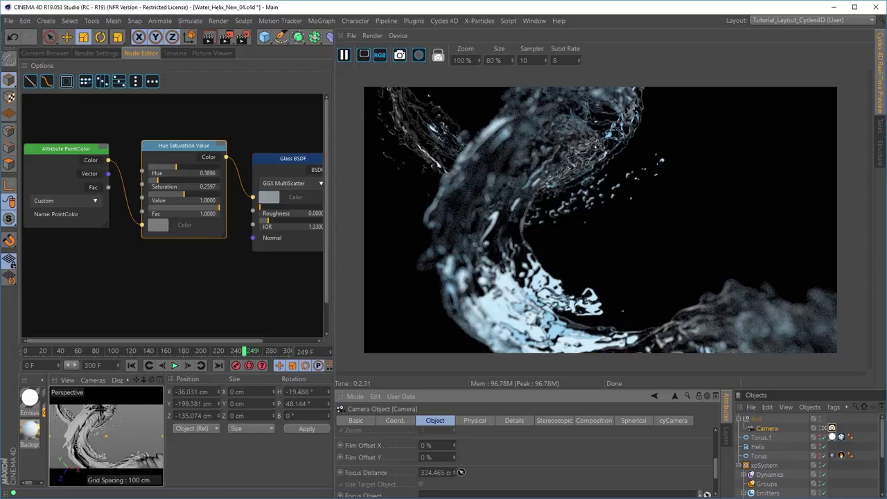
click(101, 410)
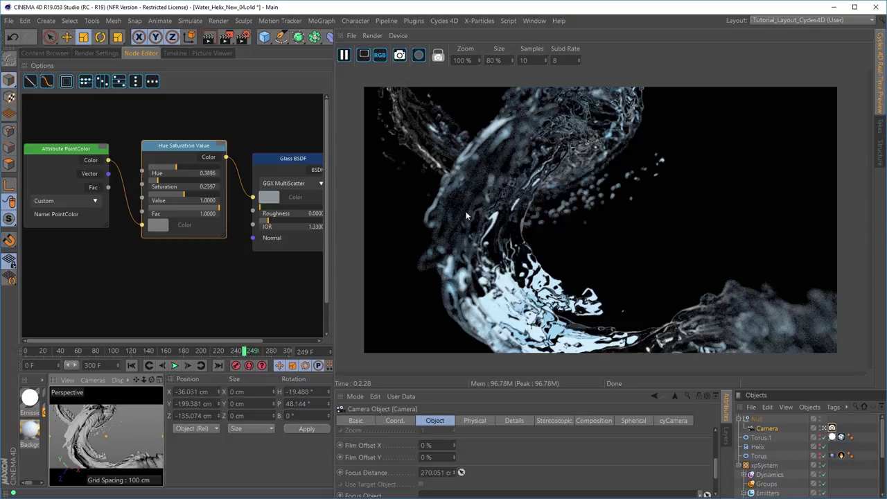
Set the real-time preview's Samples to 30.
double_click(523, 61)
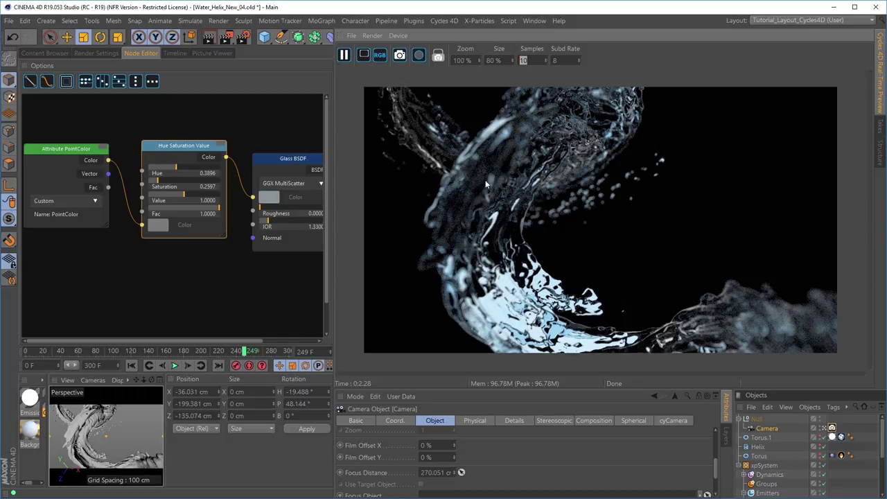
text(30)
key(Return)
In the Tutorial_Layout_C4D layout's render settings, turn off saving and set the output frame range to Current Frame.
click(768, 21)
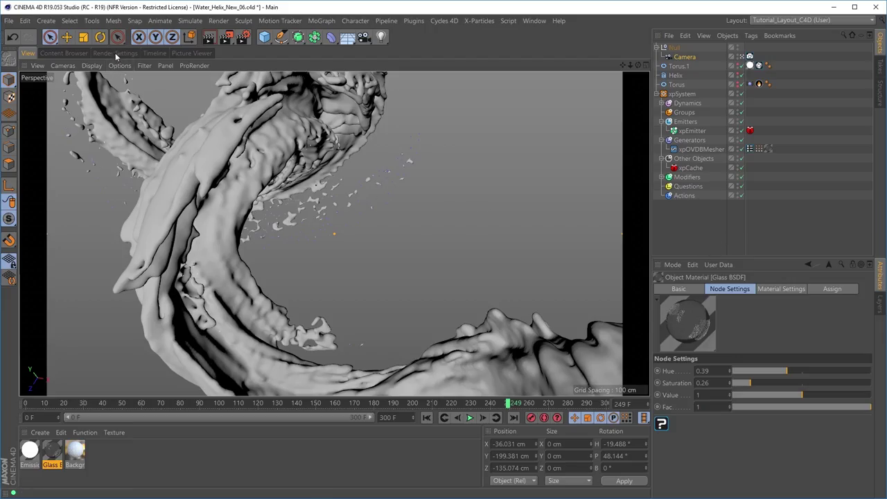
click(116, 55)
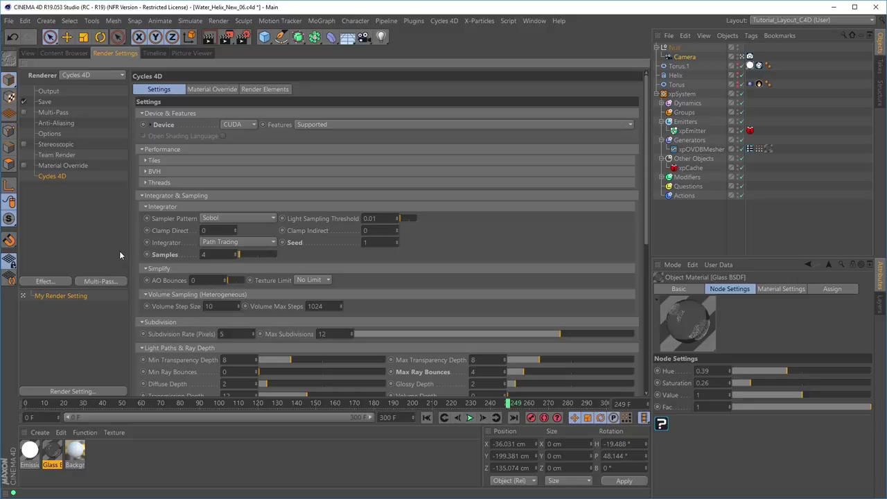
click(24, 102)
click(48, 91)
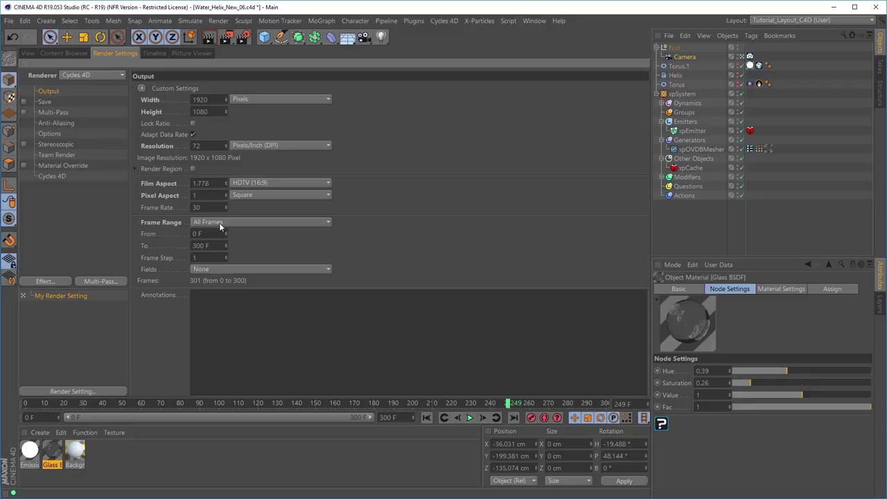
click(222, 221)
click(226, 248)
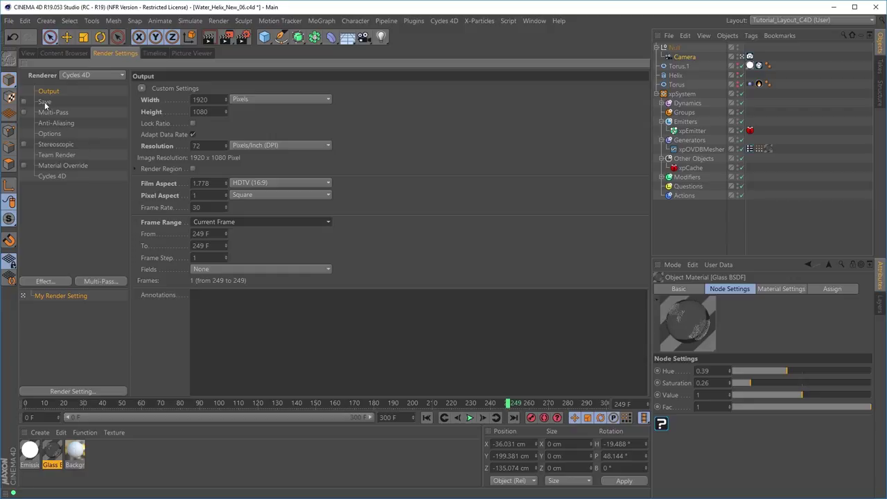
Examine the Cycles 4D device choices and the graphics cards enabled for CUDA, leaving CUDA as the device.
click(53, 177)
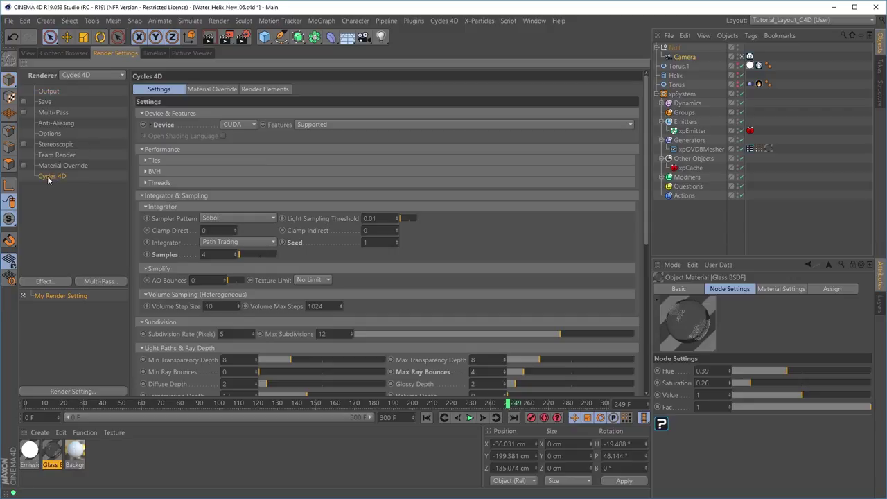
click(252, 126)
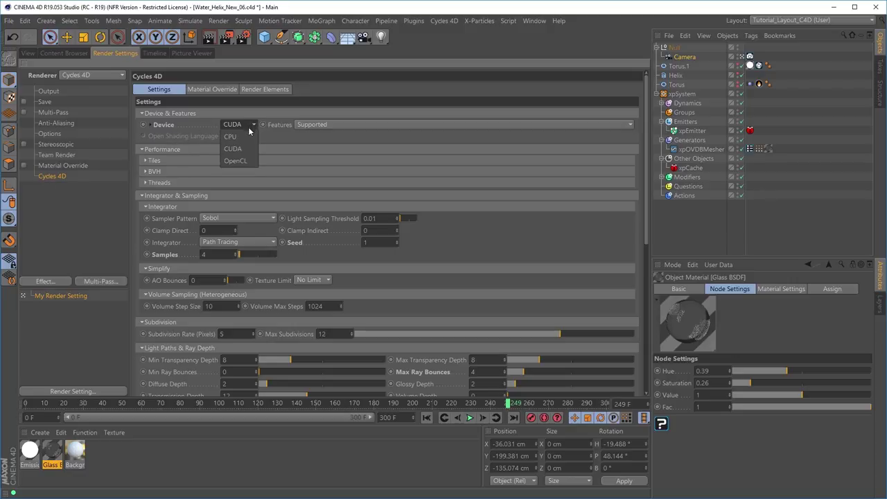
click(256, 144)
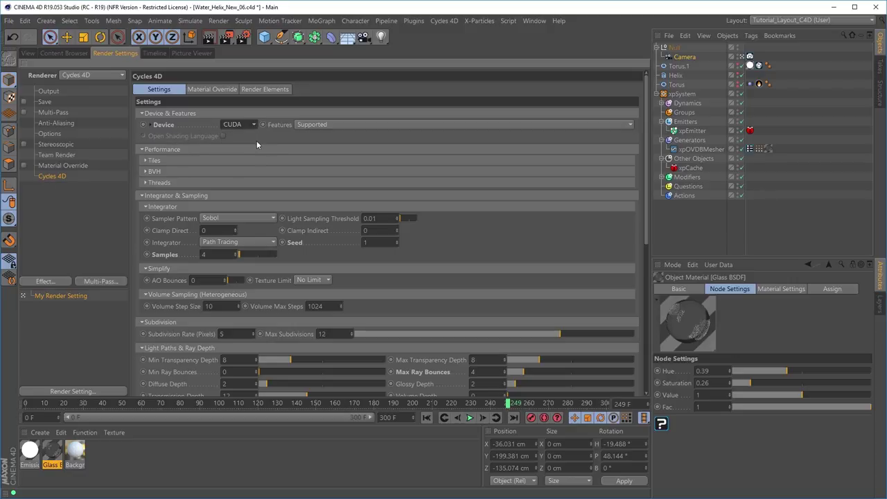
click(149, 125)
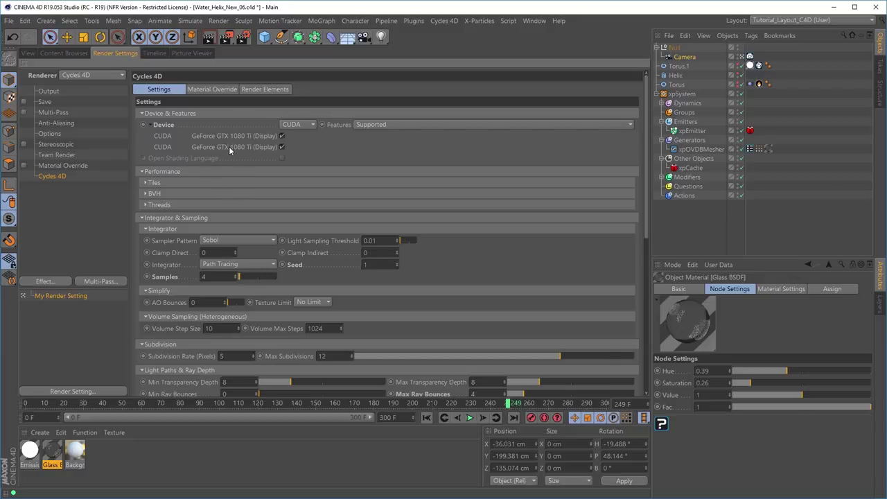
click(149, 125)
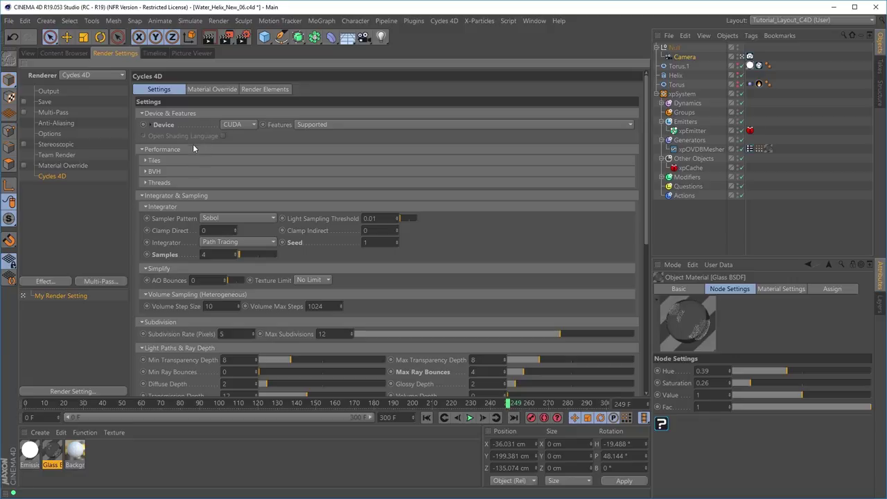
click(141, 114)
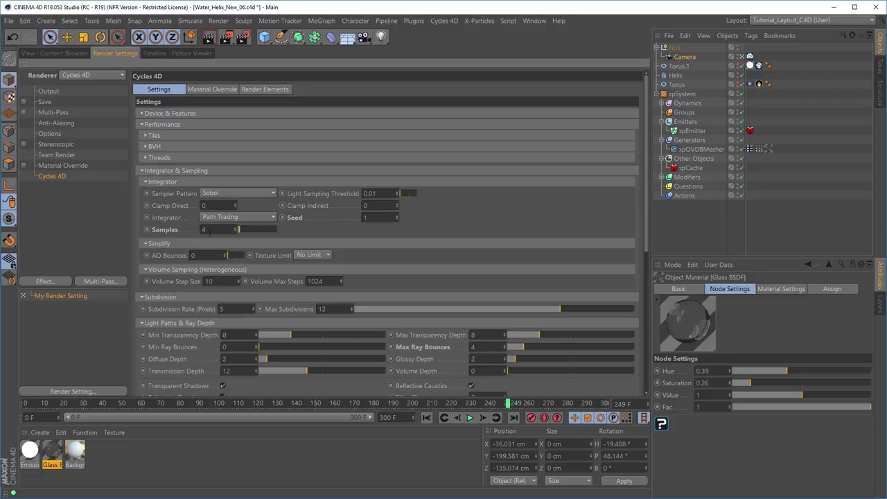
Set the Cycles 4D render Samples to 30 and turn on Denoising.
double_click(215, 230)
text(30)
key(Return)
drag(647, 217, 647, 362)
click(208, 300)
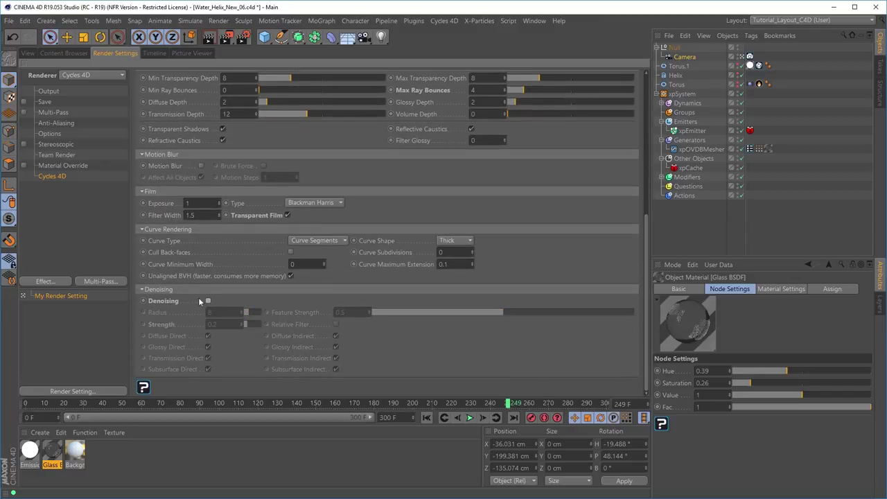
click(208, 301)
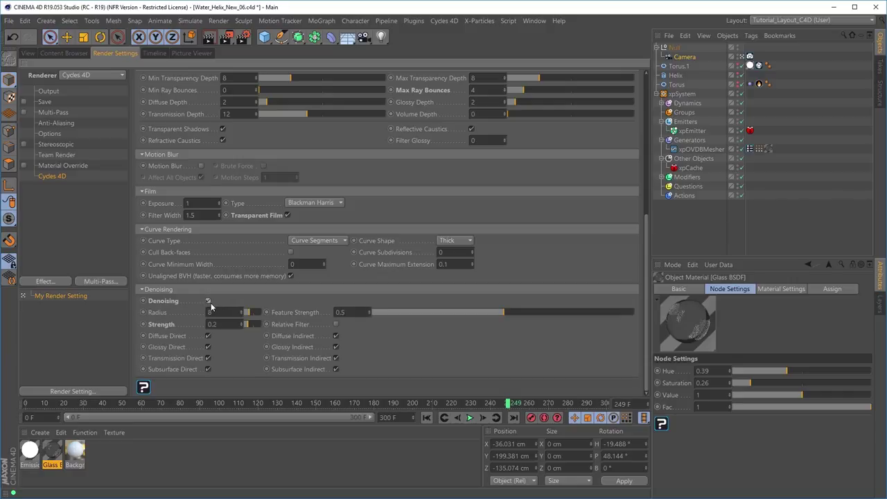
click(208, 301)
Try a denoising Strength of 0.5, then restore it to 0.2.
click(221, 323)
text(0.5)
key(Return)
key(Tab)
text(.1)
key(BackSpace)
text(2)
key(Return)
Look over the Cycles 4D ray depth and sampling settings, including the Seed, and collapse the Integrator & Sampling group.
drag(646, 301, 600, 243)
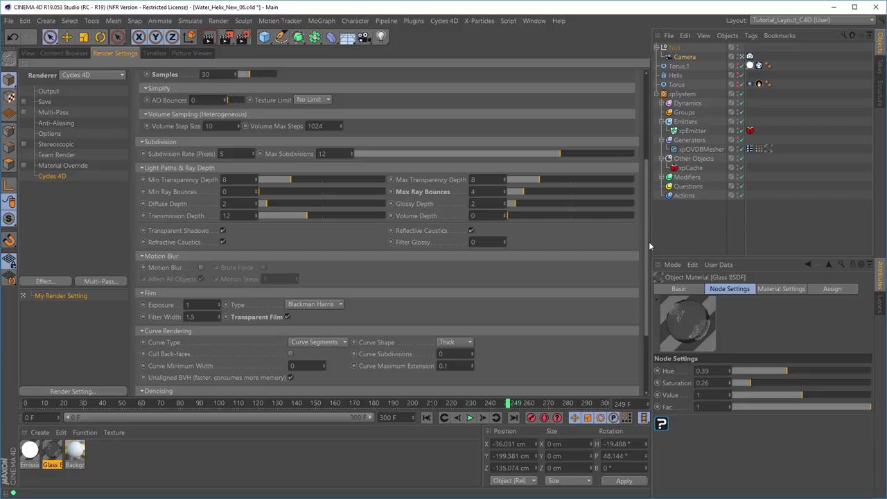
drag(649, 242, 641, 170)
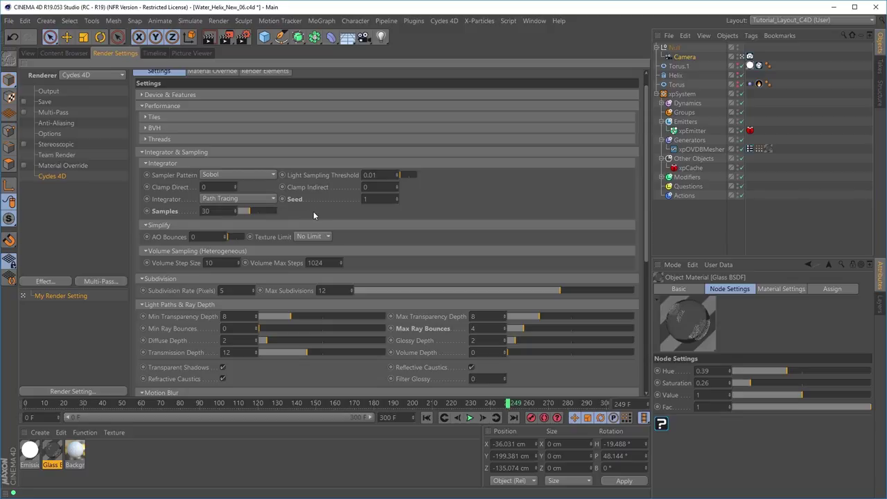
double_click(374, 198)
click(142, 151)
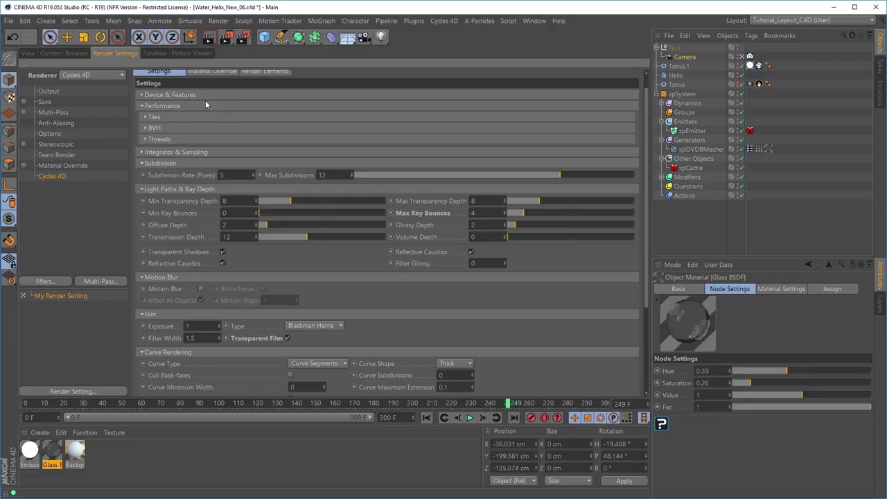
Render the current frame to the Picture Viewer and inspect the denoised helix up close and as a whole.
click(225, 37)
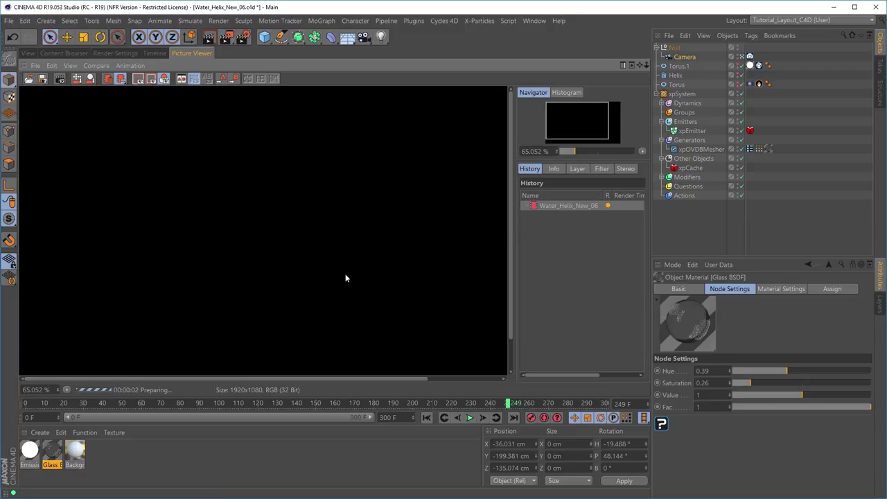
scroll(346, 278, up, 1)
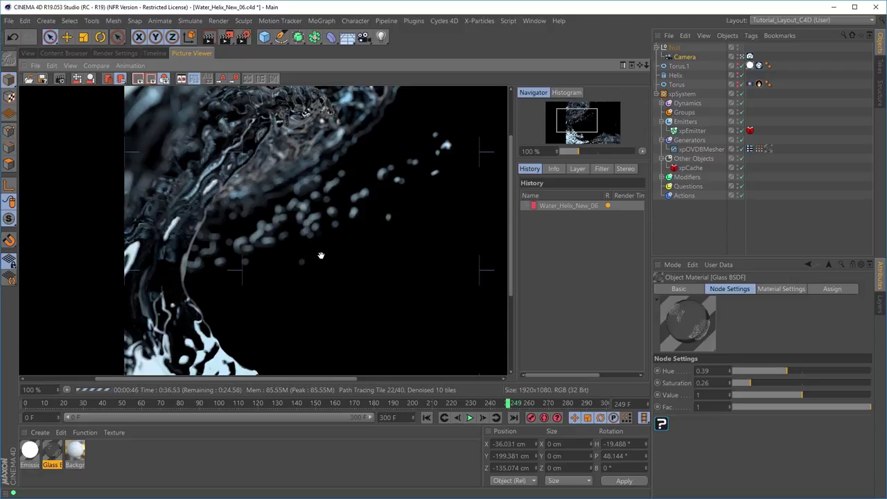
scroll(319, 247, down, 2)
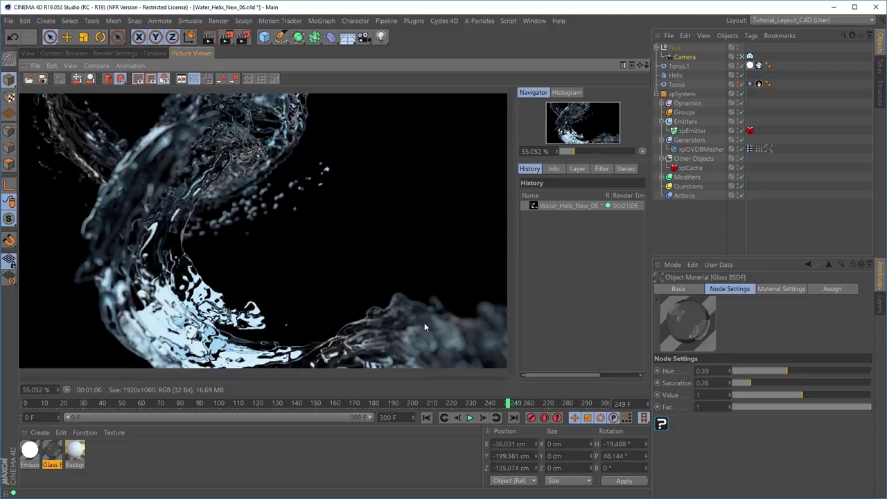
Set the Cycles 4D render Samples to 32 and review the rendered frame again.
click(104, 53)
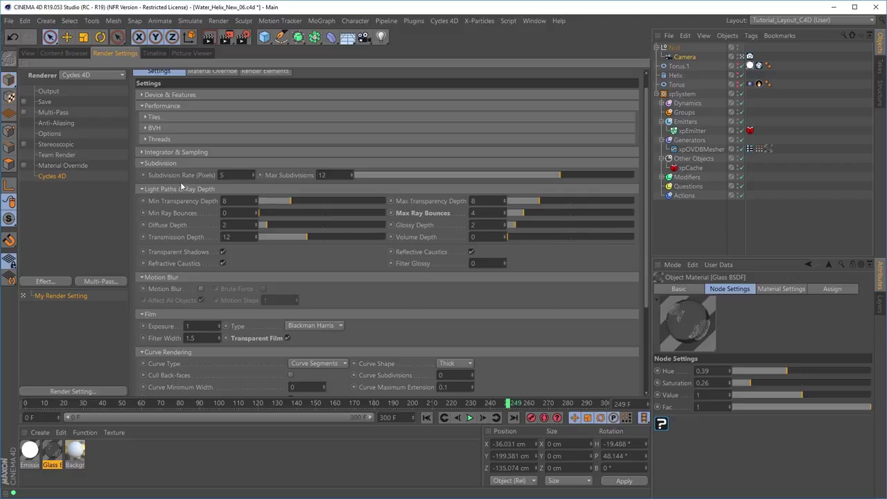
click(141, 152)
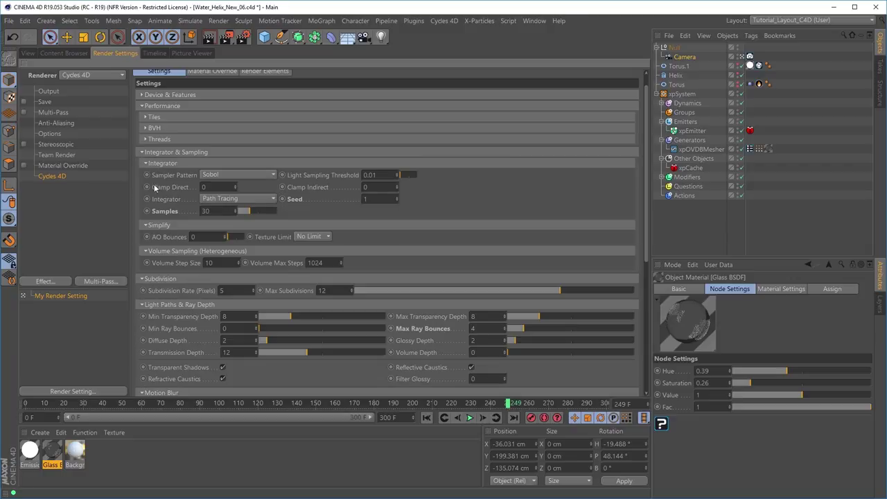
double_click(205, 210)
text(32)
key(Return)
click(193, 54)
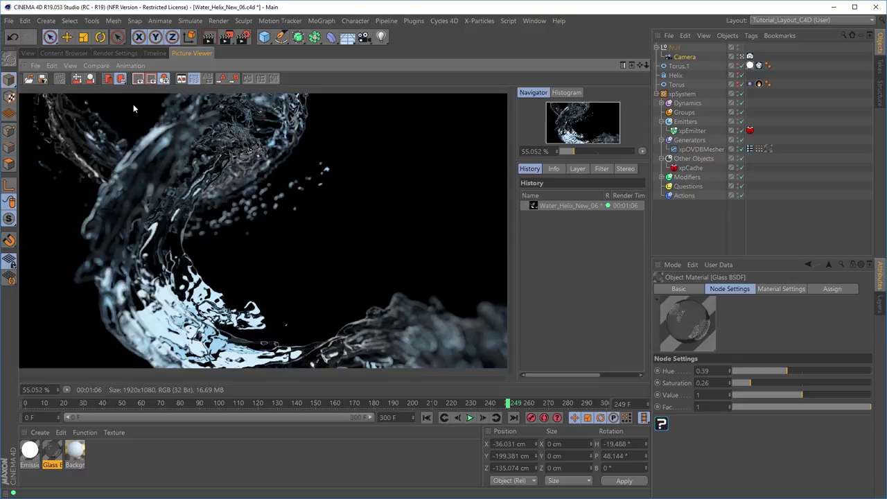
Set the output frame range to All Frames in the render settings.
click(115, 54)
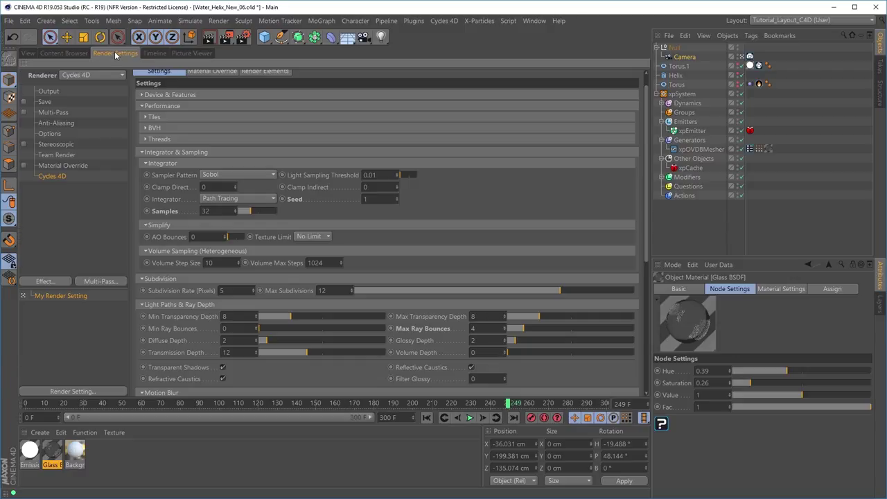
click(55, 94)
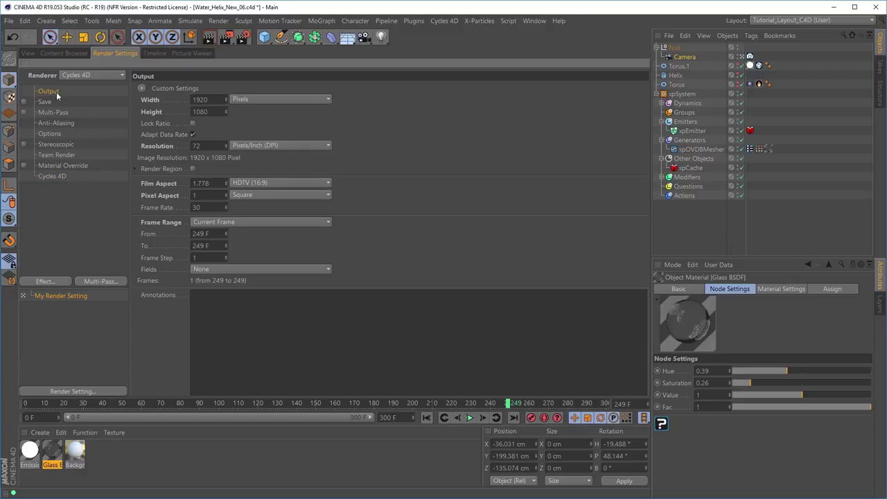
click(234, 222)
click(239, 258)
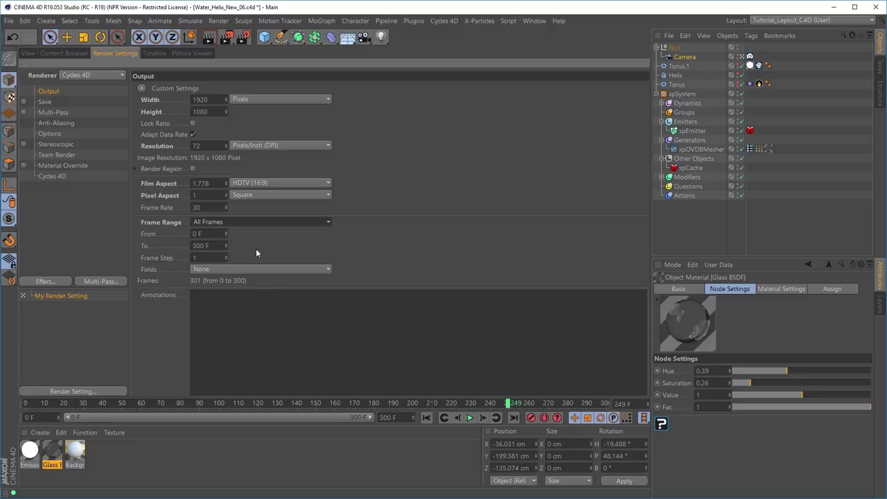
Turn on saving of the rendered images, with OpenEXR as the file format.
click(45, 102)
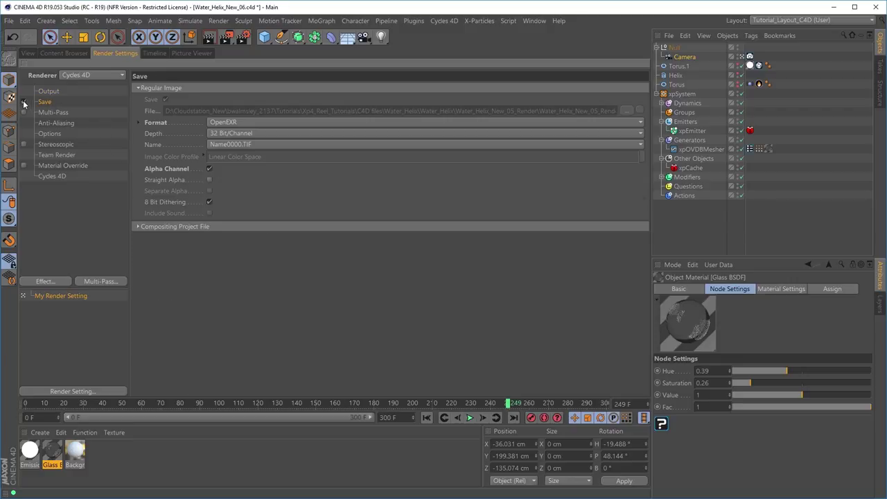
click(24, 102)
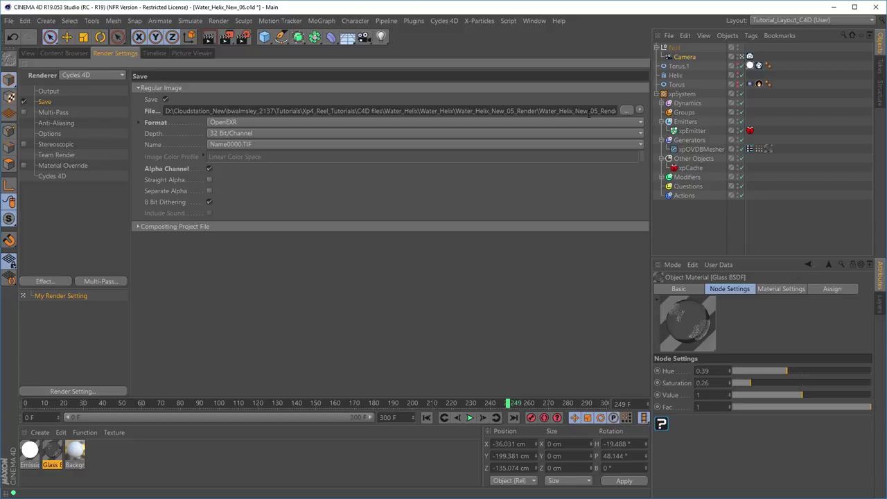
click(233, 121)
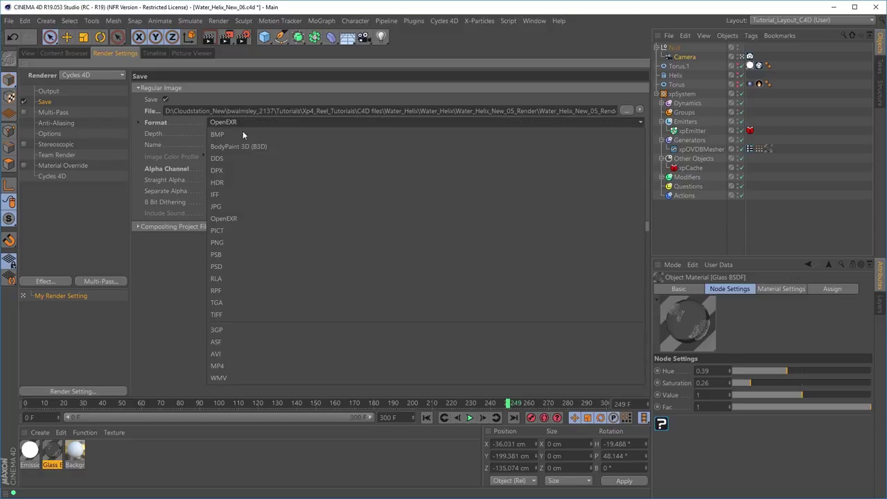
click(240, 219)
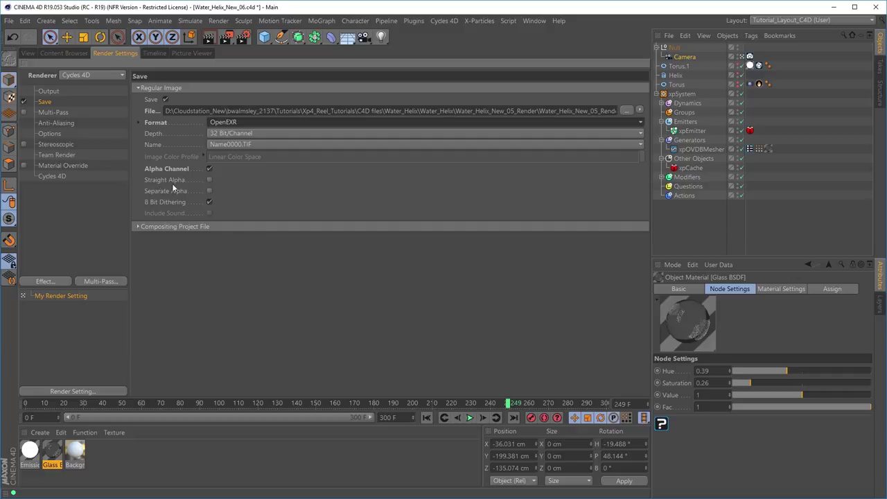
Check the Transparent Film option in the Cycles 4D settings, then return to the output settings.
click(53, 177)
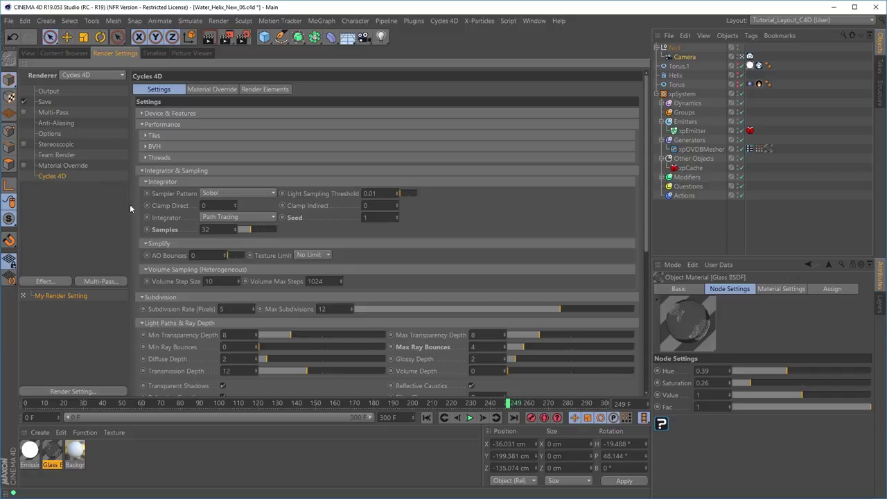
drag(645, 219, 657, 318)
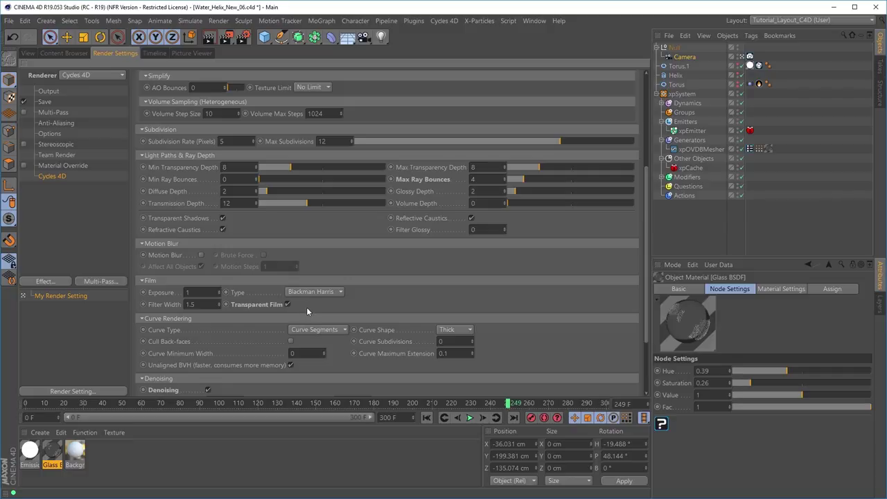
click(54, 92)
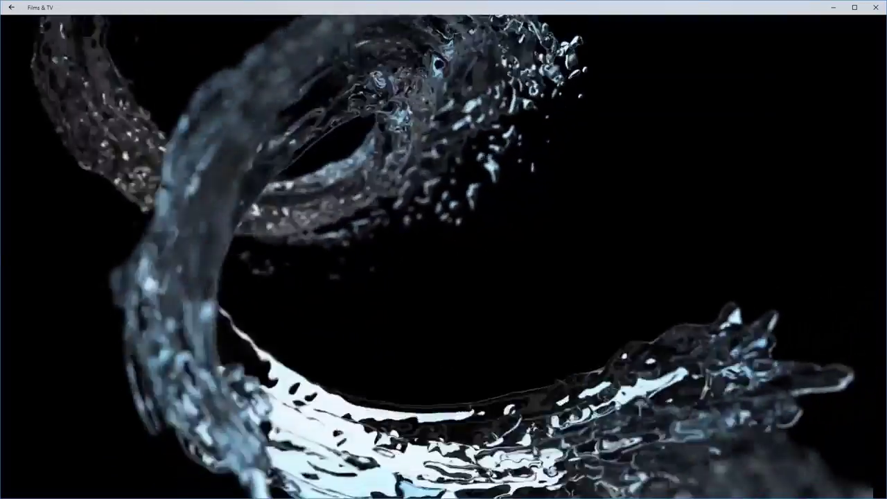
Watch the finished water helix animation in Films & TV.
mouse_move(314, 227)
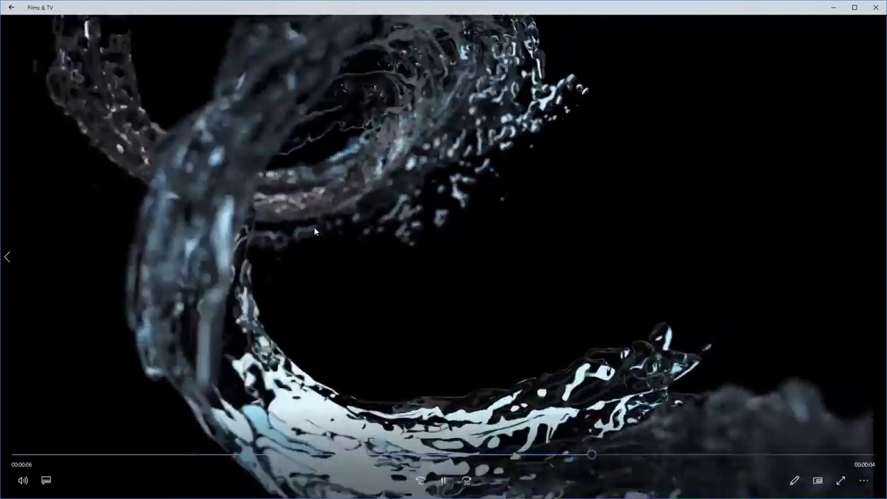